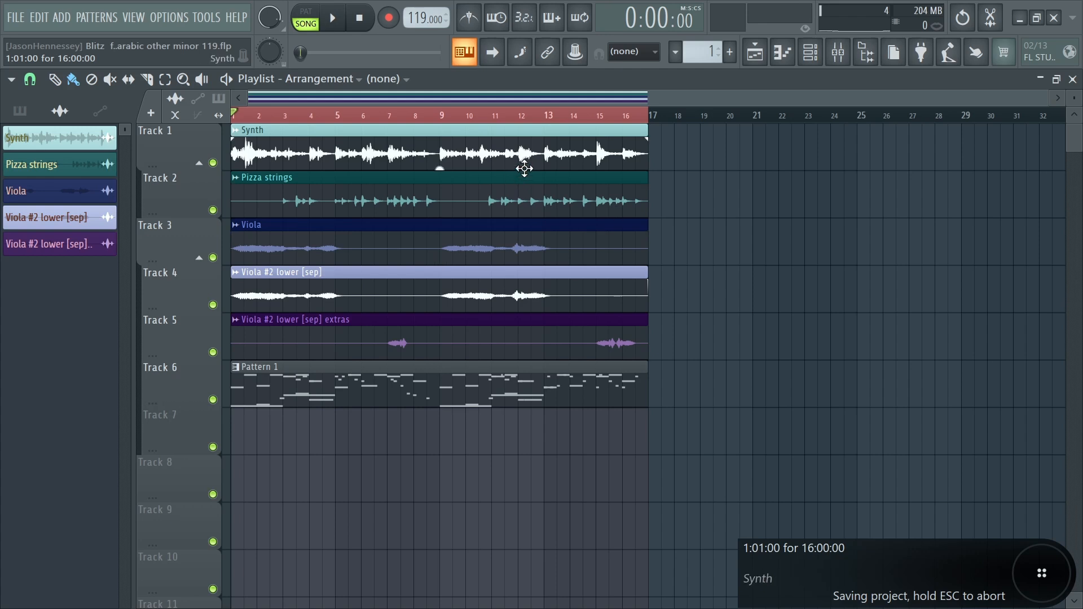
{"action": "left_click_drag", "start_coordinate": [456, 147], "coordinate": [595, 341]}
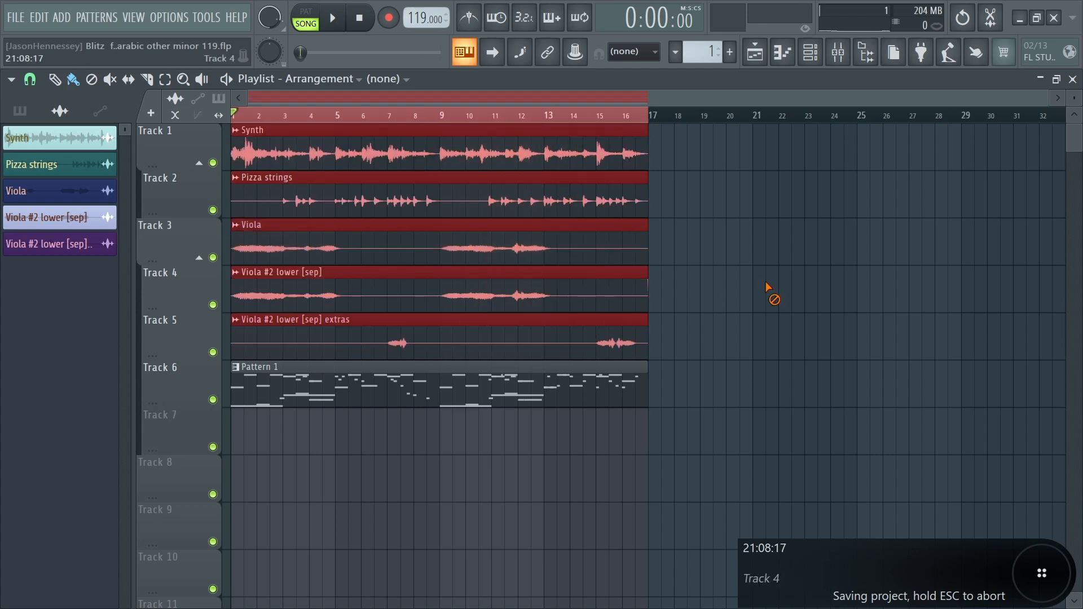
{"action": "left_click", "coordinate": [767, 285]}
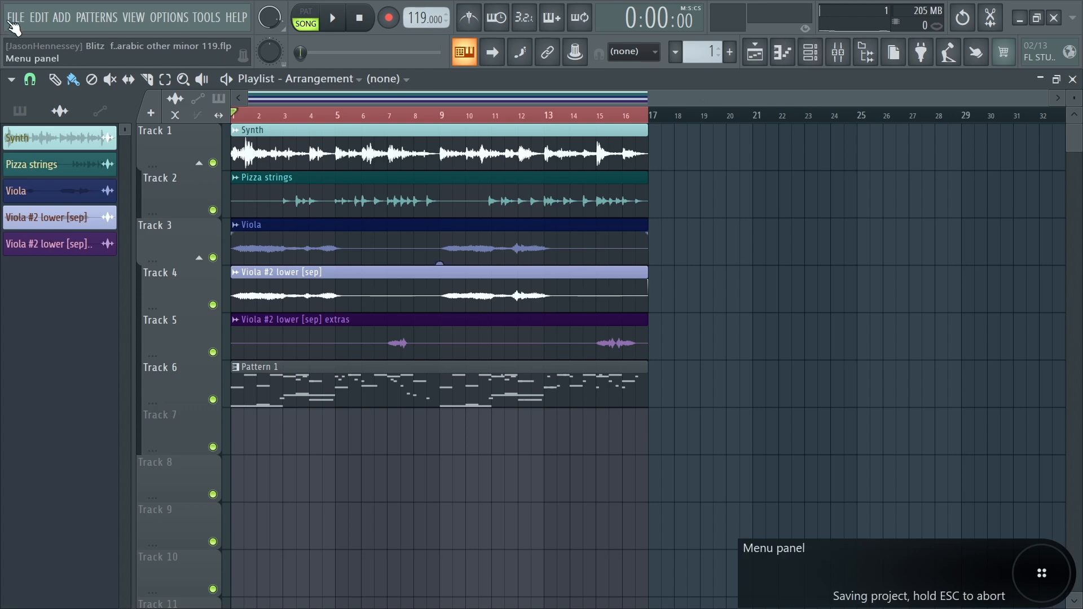
{"action": "left_click", "coordinate": [13, 22]}
{"action": "left_click", "coordinate": [25, 89]}
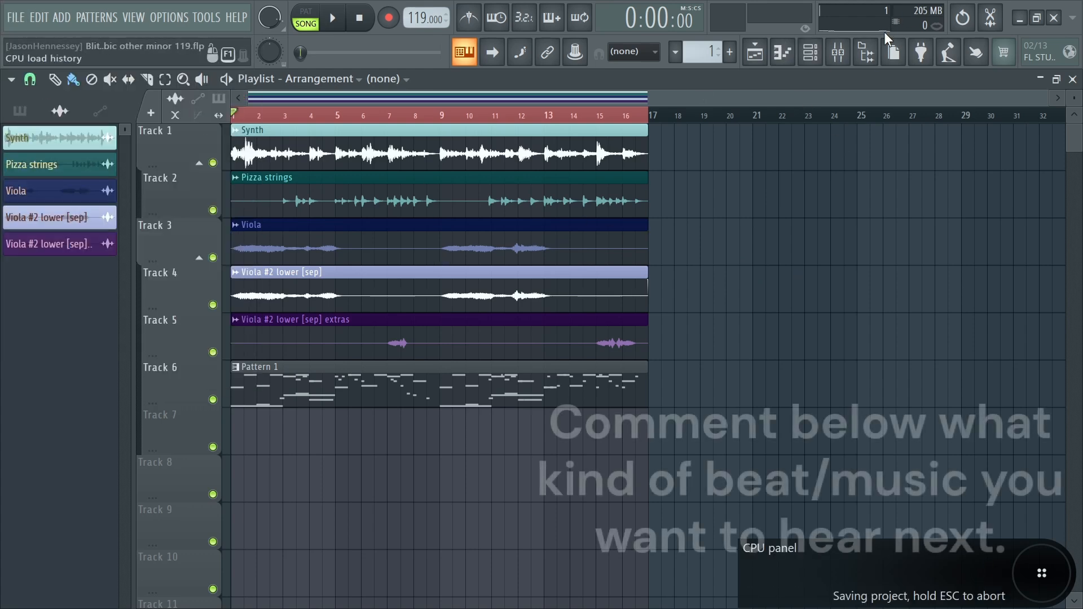
Add the snare clap FS sample from the Made claps and snares folder as a new channel in the channel rack
{"action": "left_click", "coordinate": [810, 52]}
{"action": "left_click", "coordinate": [866, 52]}
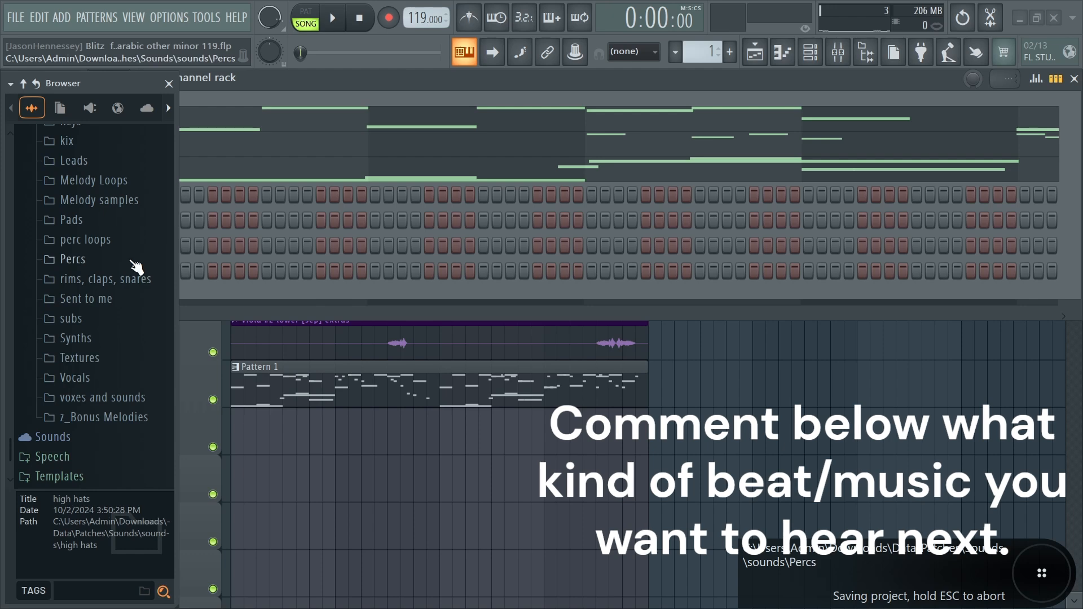
{"action": "left_click", "coordinate": [107, 285]}
{"action": "left_click_drag", "start_coordinate": [114, 284], "coordinate": [270, 297]}
Place snare clap FS hits on steps 9, 25, 41 and 57 and play the arrangement
{"action": "left_click", "coordinate": [483, 296]}
{"action": "left_click", "coordinate": [700, 296]}
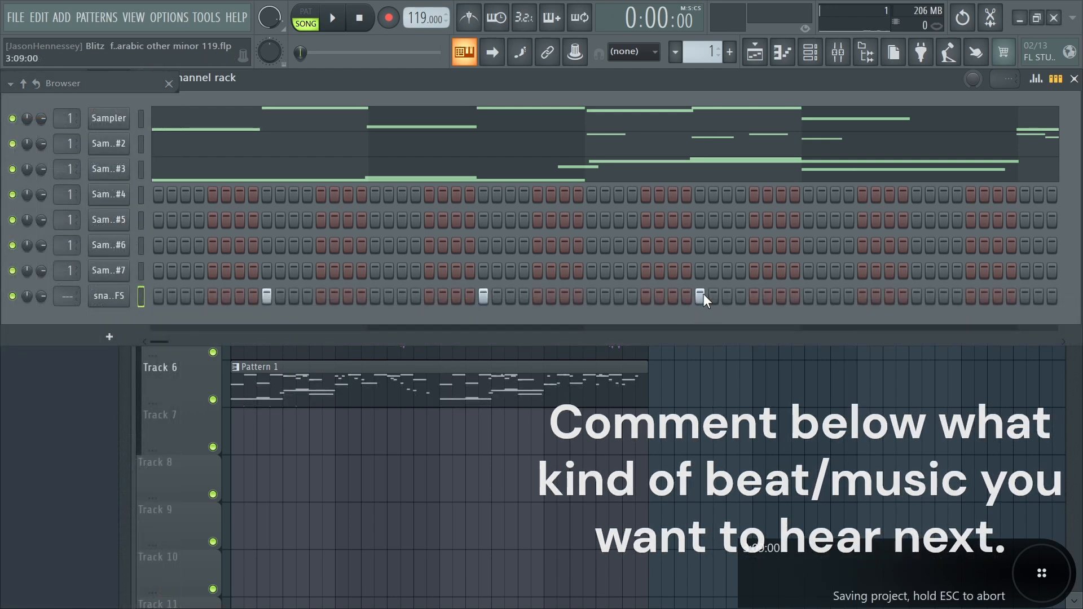
{"action": "left_click", "coordinate": [916, 296]}
{"action": "key", "text": "space"}
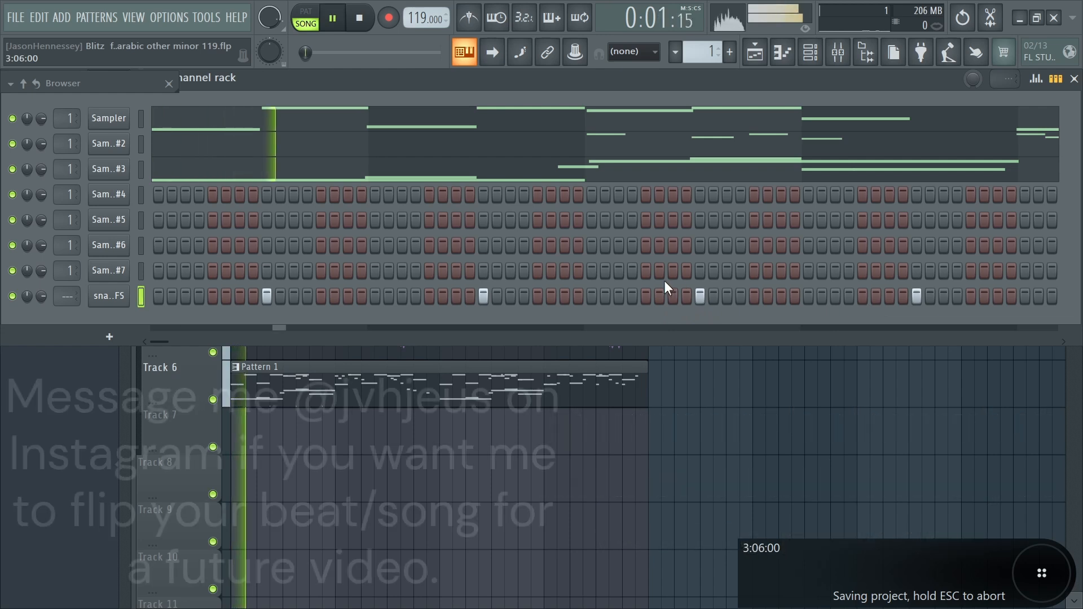
For the snare clap FS sample, enable Remove DC offset and Normalize, raise the trim, add a 5% quick fade out and audition it
{"action": "left_click", "coordinate": [108, 296]}
{"action": "key", "text": "space"}
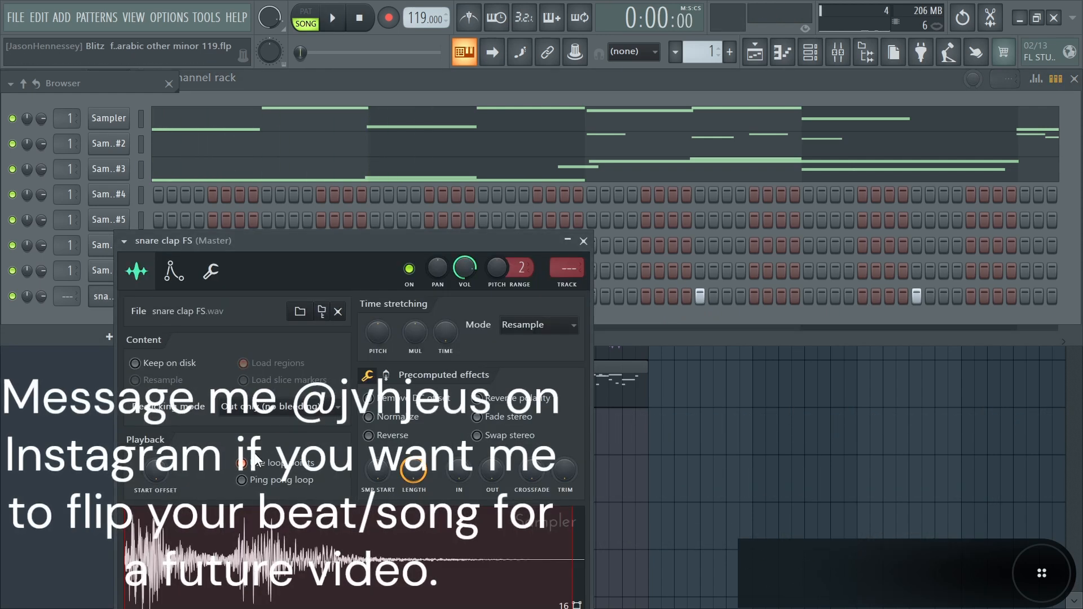
{"action": "left_click", "coordinate": [412, 401]}
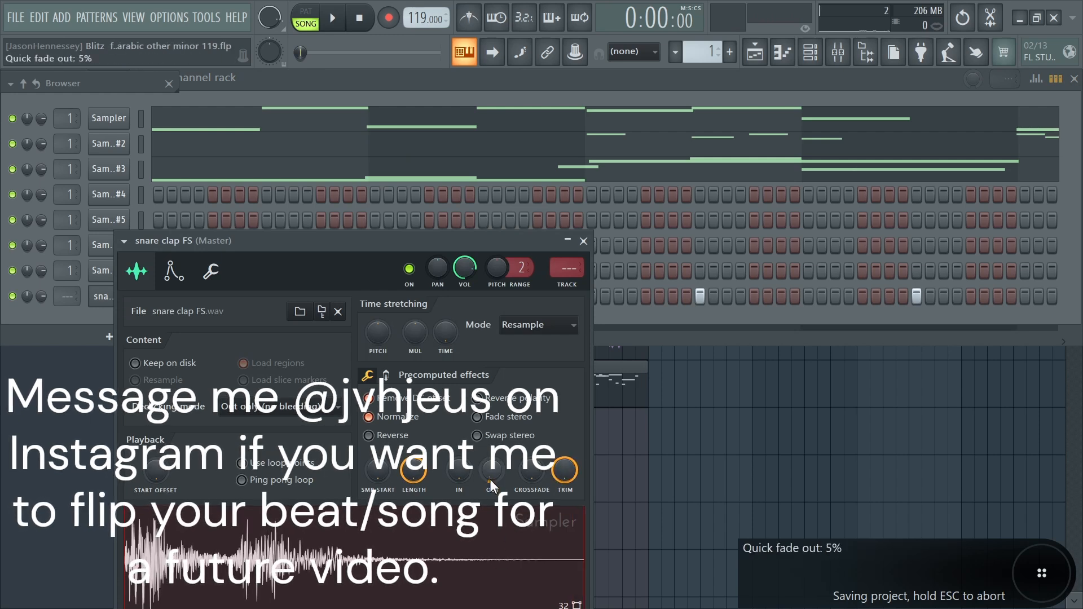
{"action": "key", "text": "space"}
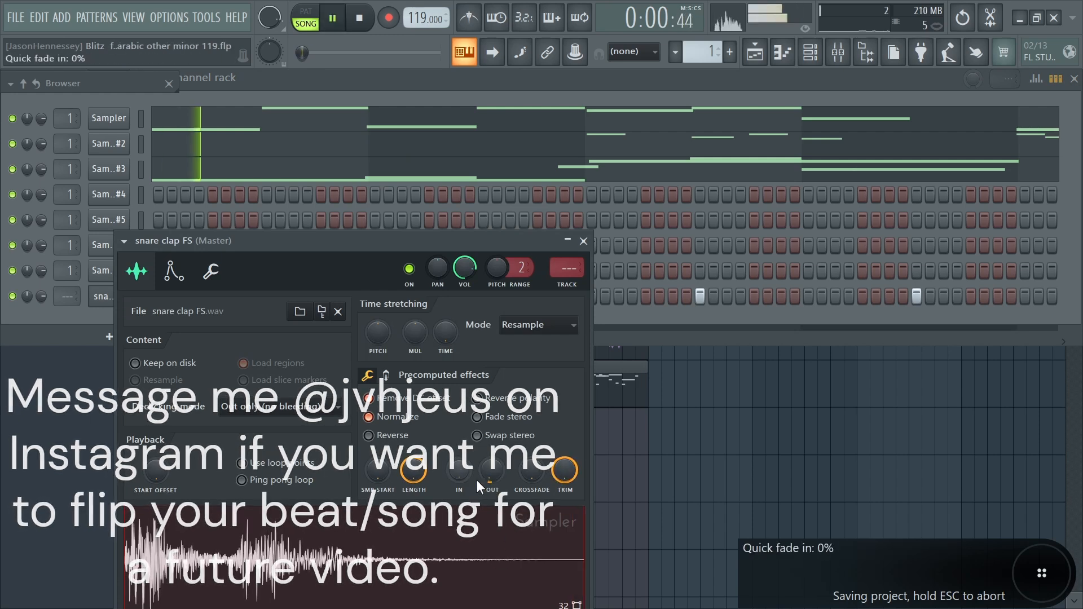
{"action": "right_click", "coordinate": [648, 484]}
{"action": "left_click", "coordinate": [823, 62]}
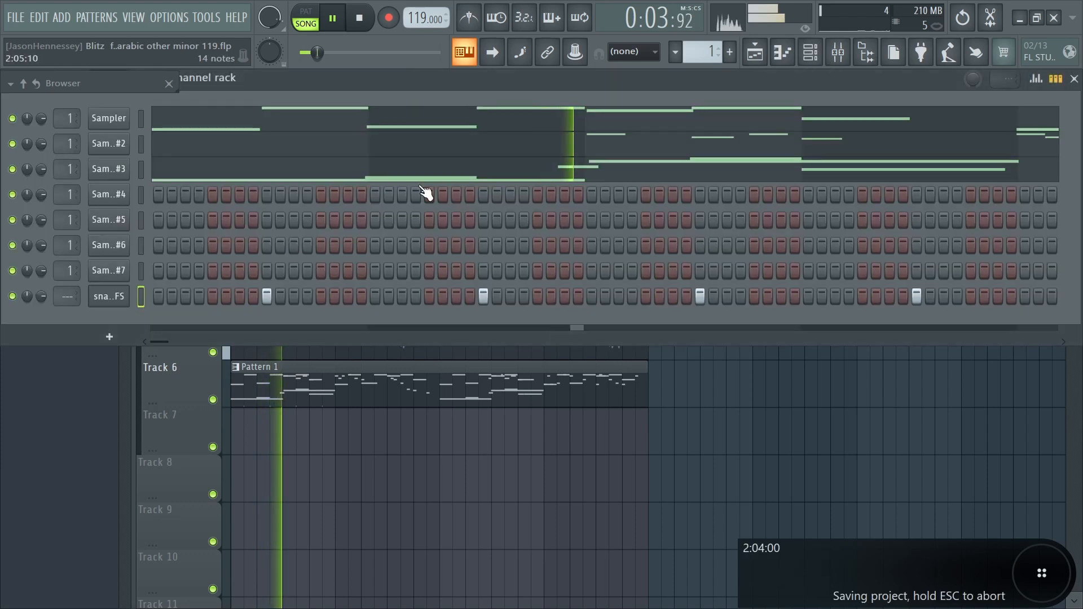
In the snare clap FS piano roll, duplicate the four-bar hit pattern three times to fill bars 1 to 16
{"action": "right_click", "coordinate": [119, 291]}
{"action": "left_click", "coordinate": [162, 291]}
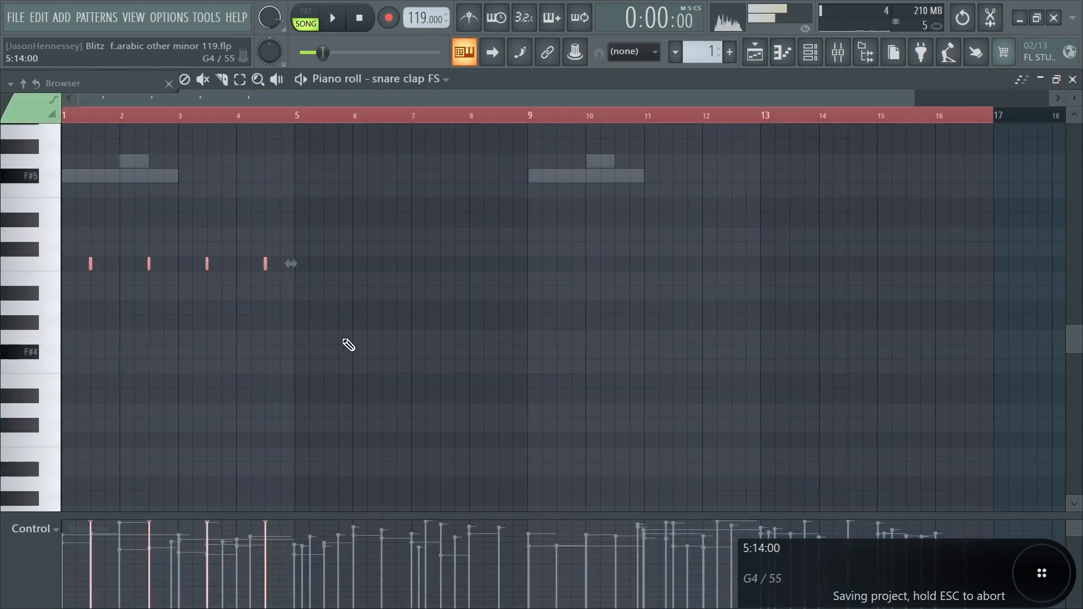
{"action": "left_click_drag", "start_coordinate": [1009, 127], "coordinate": [292, 118]}
{"action": "key", "text": "ctrl+b"}
{"action": "key", "text": "ctrl+b"}
{"action": "key", "text": "ctrl+b"}
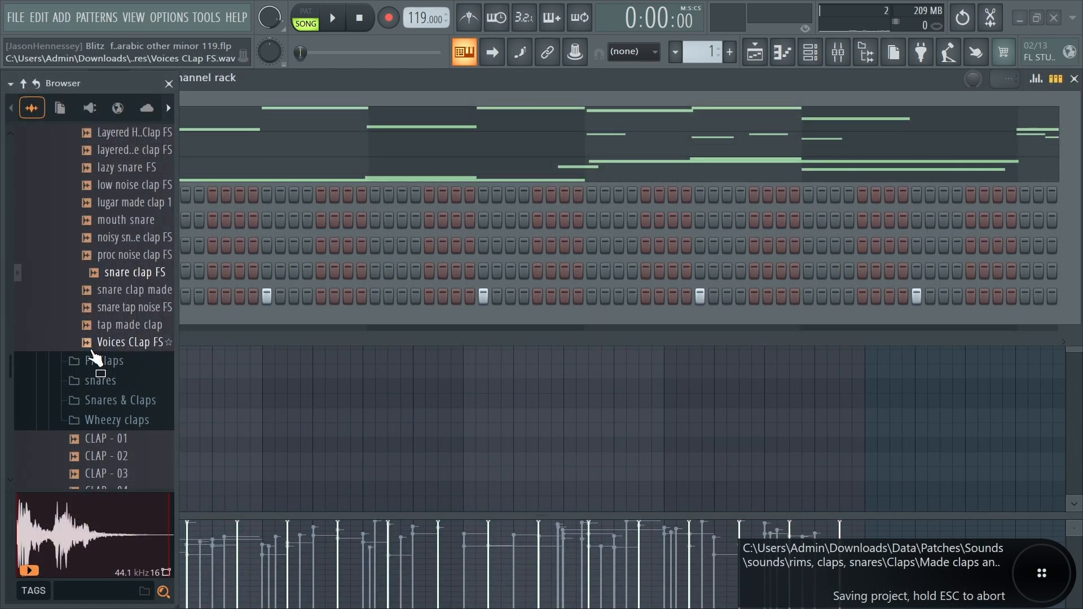
Add the CARTI WORLD RIM sample from the Rims folder as a new channel in the channel rack
{"action": "scroll", "coordinate": [122, 322], "scroll_direction": "up", "scroll_amount": 6}
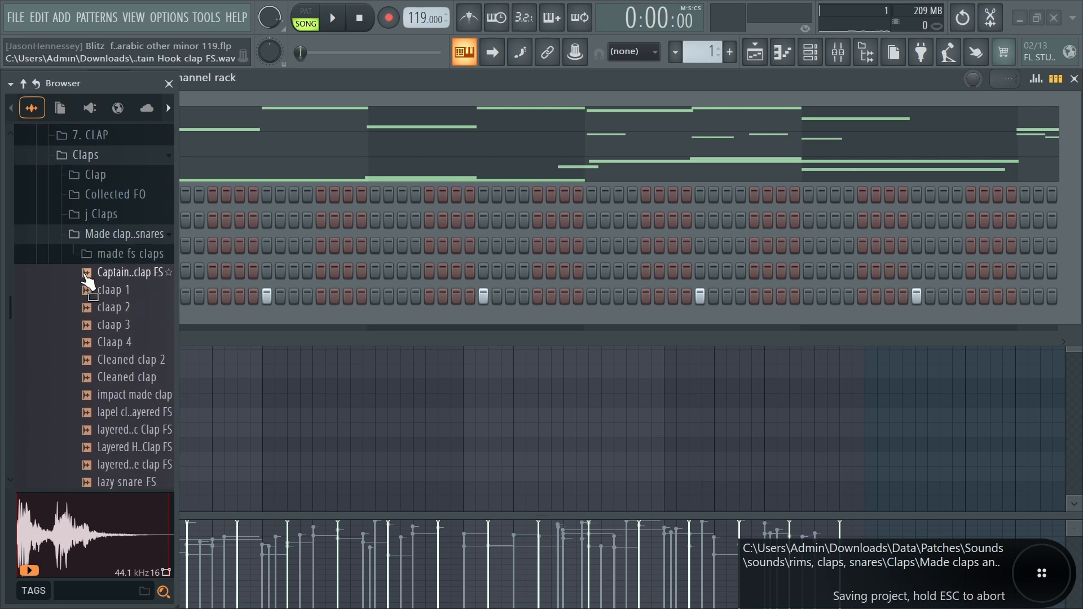
{"action": "left_click", "coordinate": [100, 238]}
{"action": "scroll", "coordinate": [101, 319], "scroll_direction": "up", "scroll_amount": 4}
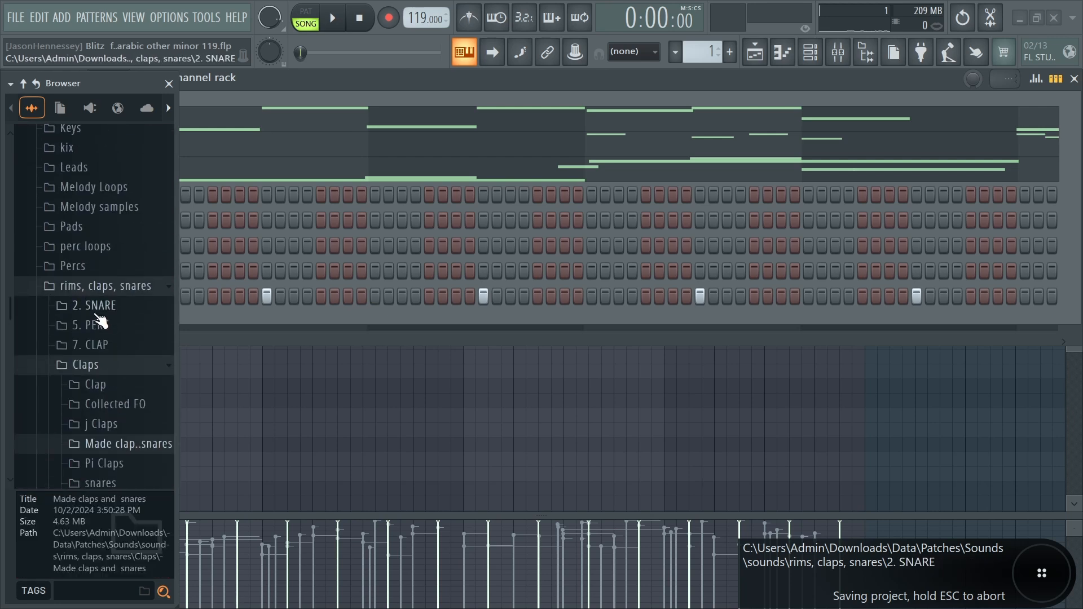
{"action": "left_click", "coordinate": [114, 192]}
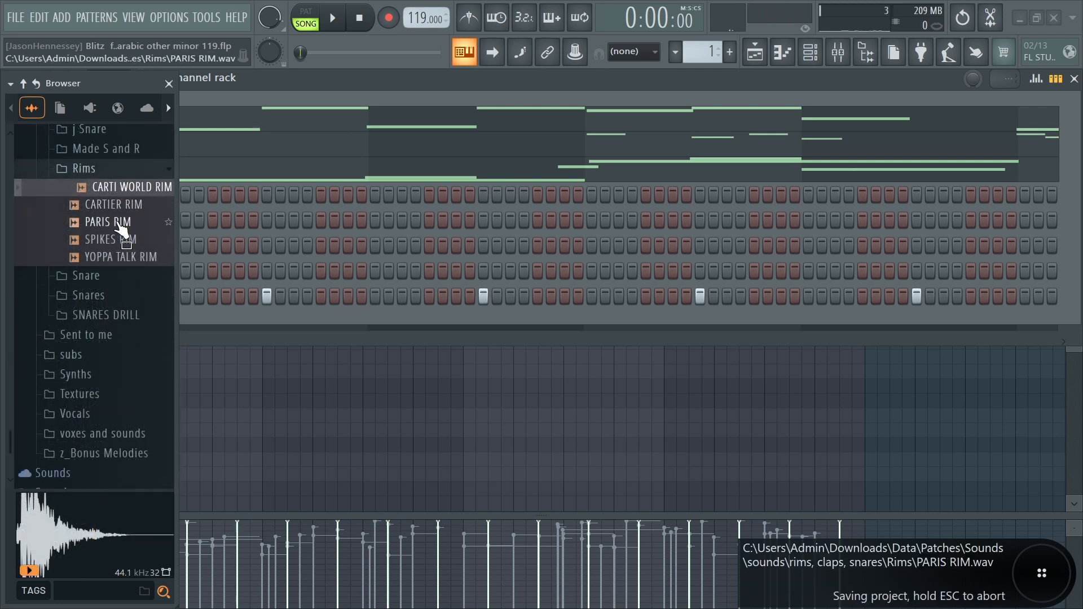
{"action": "left_click_drag", "start_coordinate": [122, 228], "coordinate": [102, 315]}
Place a CARTI WORLD RIM hit on step 19, trying other rim positions while the arrangement plays
{"action": "key", "text": "space"}
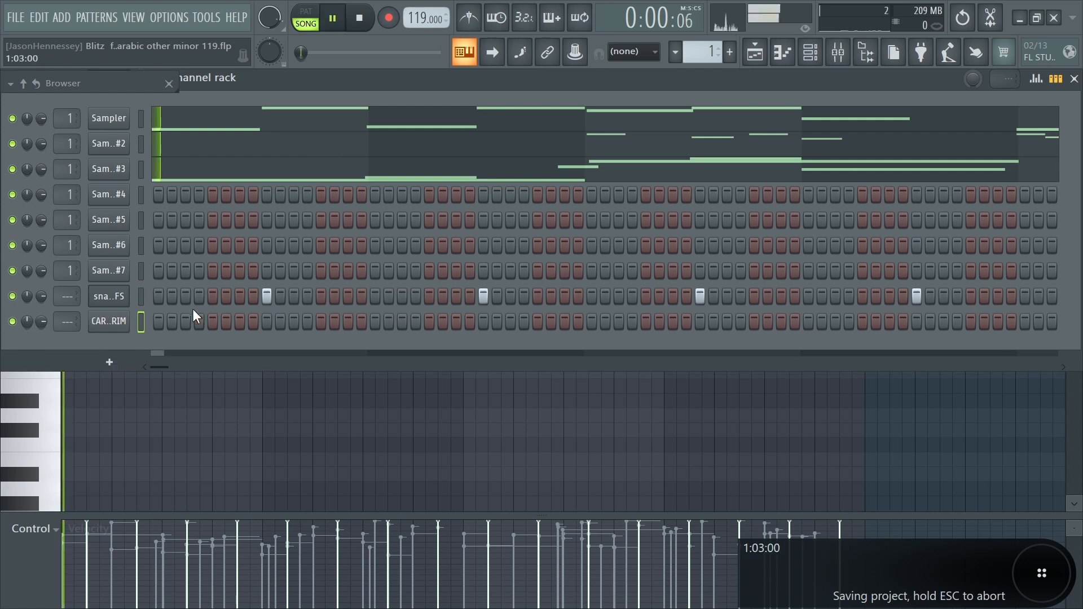
{"action": "left_click", "coordinate": [402, 322]}
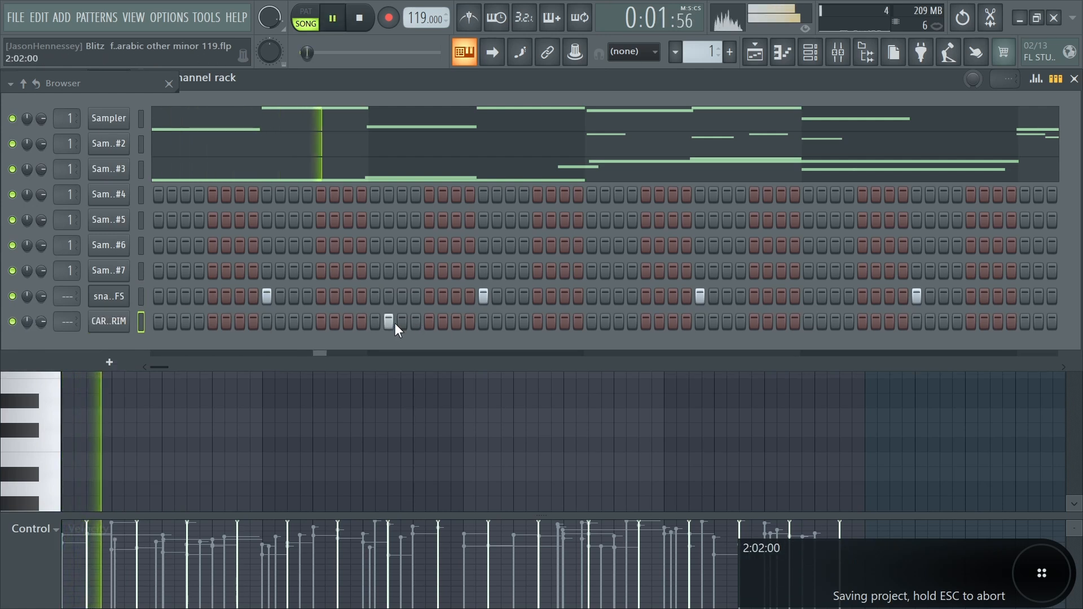
{"action": "left_click", "coordinate": [510, 321]}
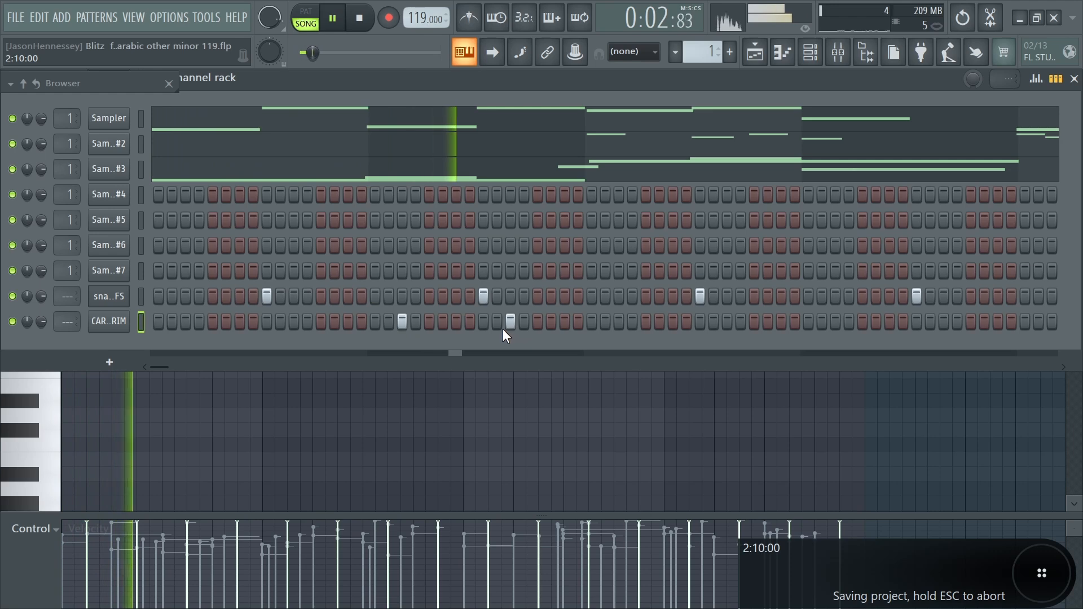
{"action": "key", "text": "space"}
{"action": "key", "text": "F7"}
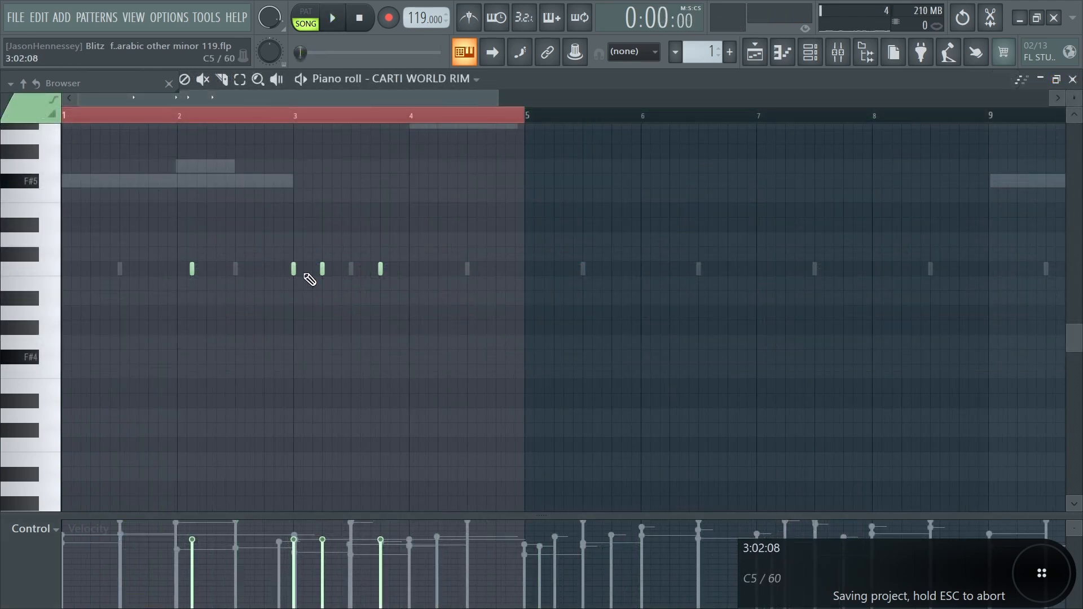
{"action": "key", "text": "space"}
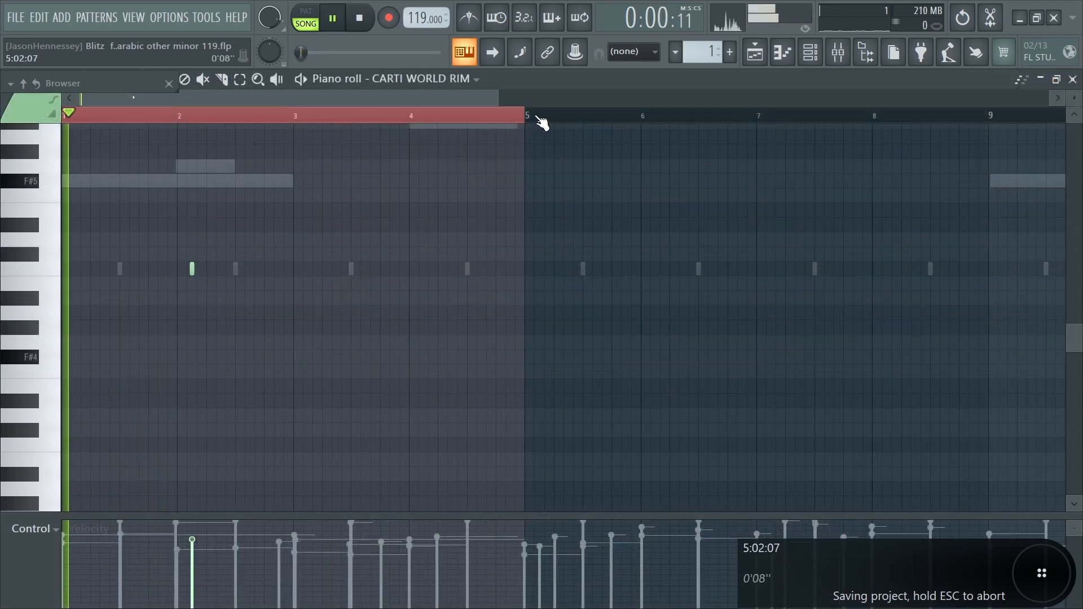
Duplicate the two-bar rim pattern until it fills bars 1 to 16, and play it back
{"action": "left_click_drag", "start_coordinate": [327, 246], "coordinate": [265, 307]}
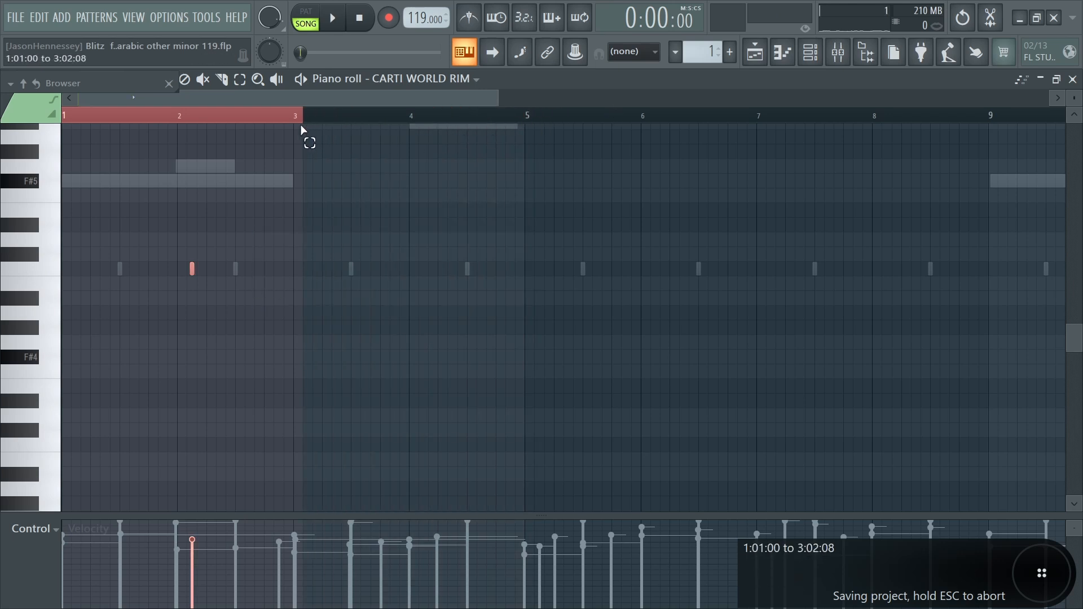
{"action": "key", "text": "ctrl+b"}
{"action": "scroll", "coordinate": [449, 222], "scroll_direction": "down", "scroll_amount": 3}
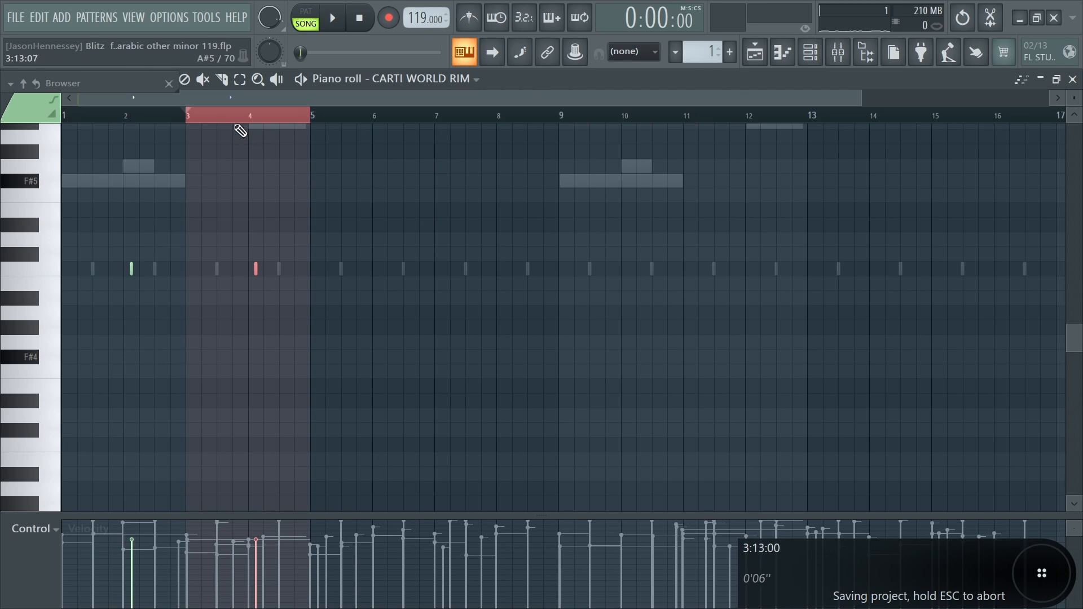
{"action": "scroll", "coordinate": [319, 282], "scroll_direction": "down", "scroll_amount": 1}
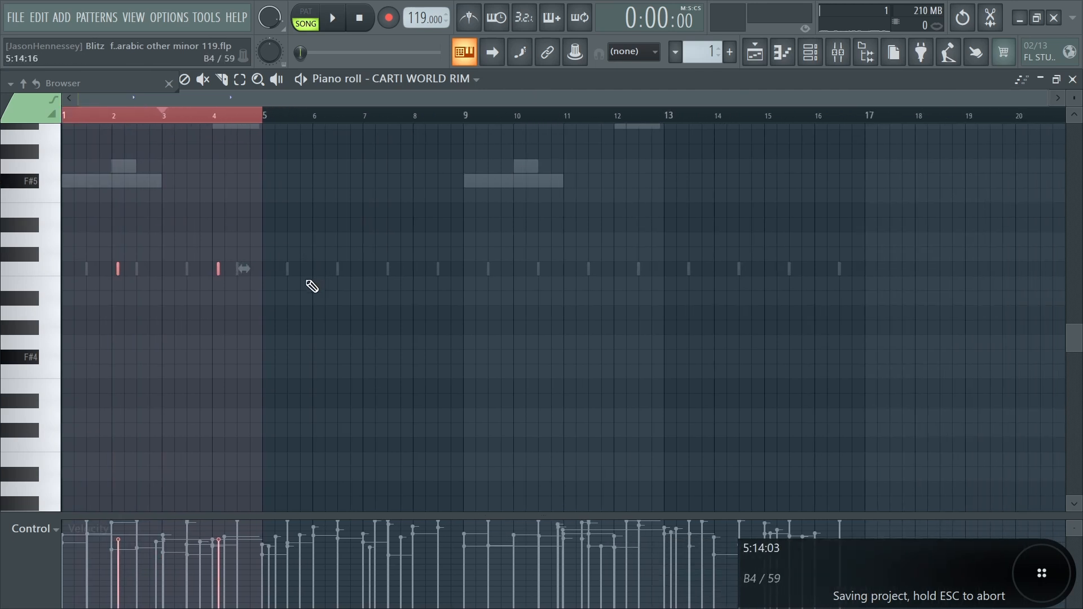
{"action": "key", "text": "ctrl+b"}
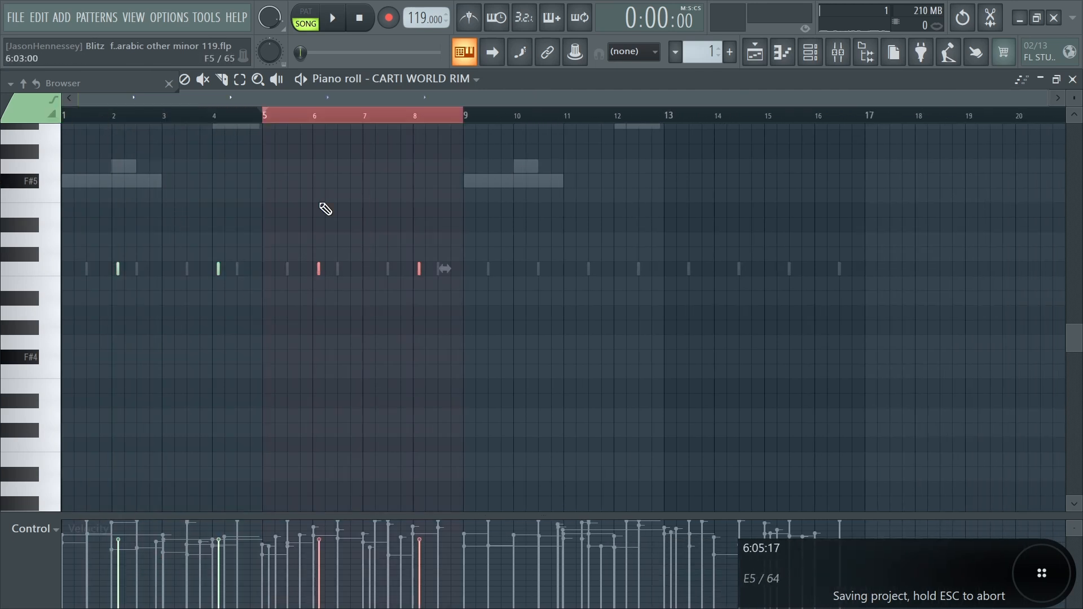
{"action": "key", "text": "ctrl+b"}
{"action": "key", "text": "ctrl+b"}
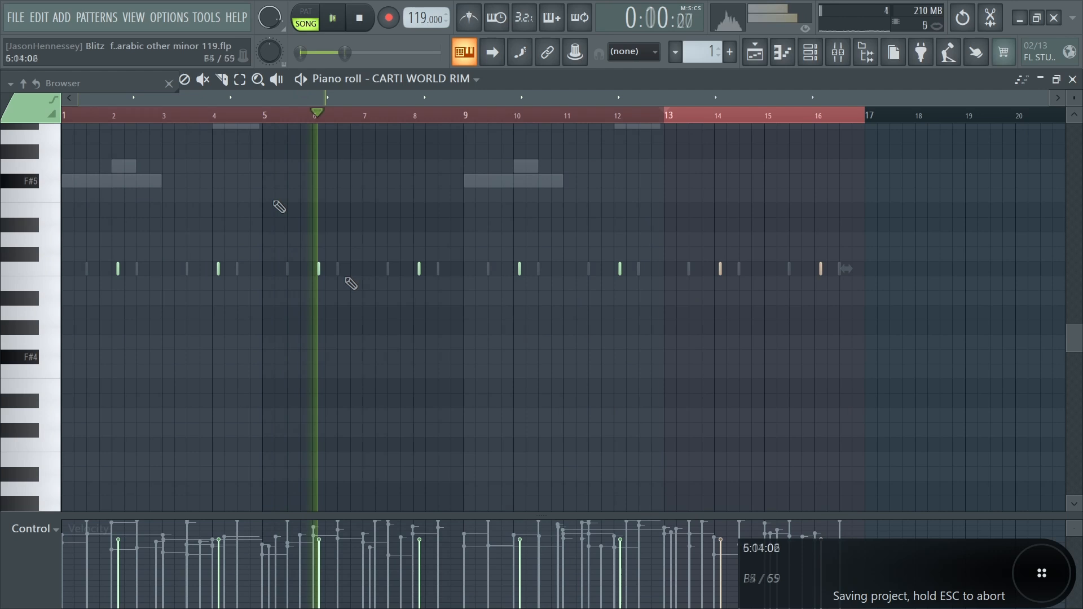
{"action": "key", "text": "space"}
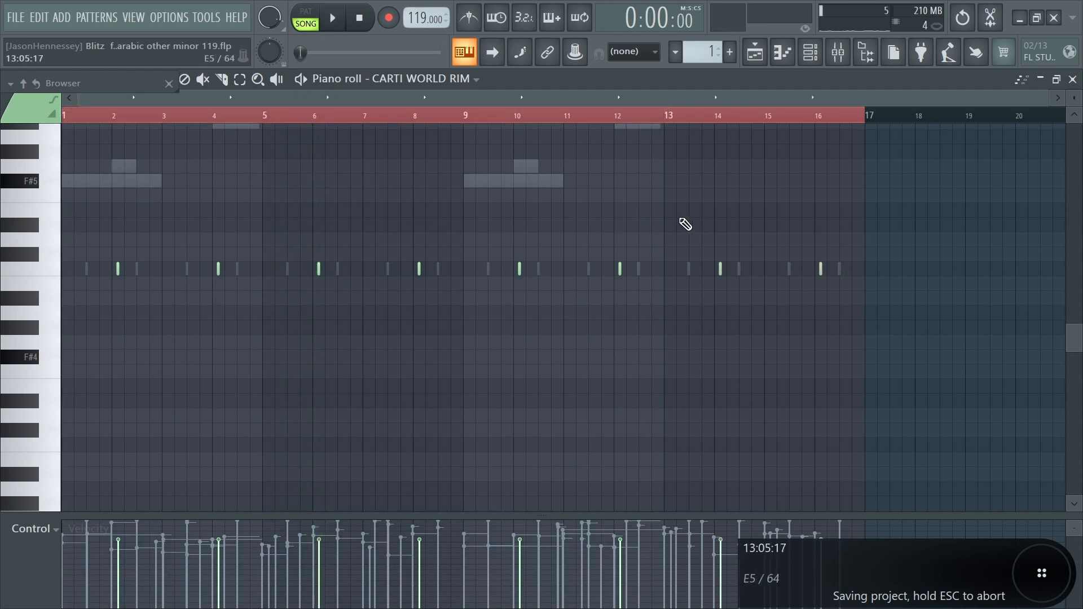
Select all the rim notes and vary their panning to both sides of the stereo field
{"action": "left_click_drag", "start_coordinate": [874, 219], "coordinate": [11, 328]}
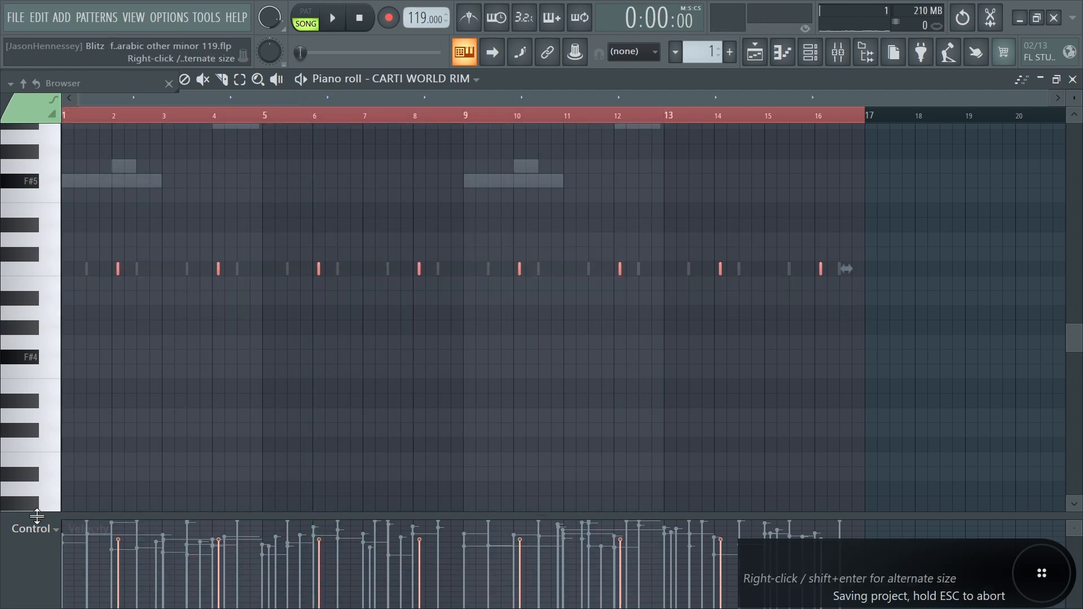
{"action": "scroll", "coordinate": [39, 534], "scroll_direction": "up", "scroll_amount": 1}
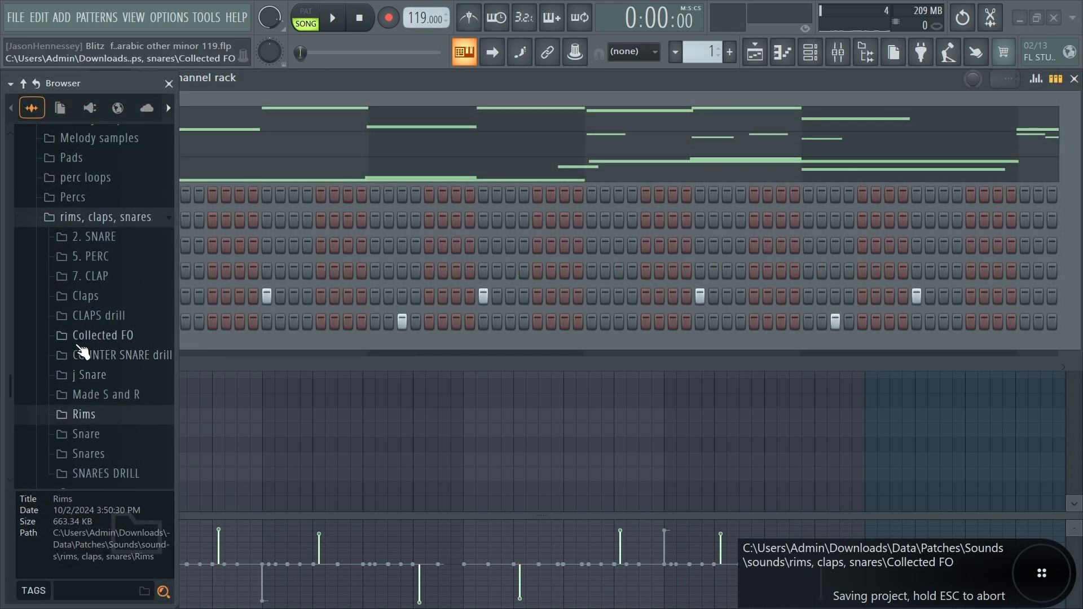
Preview open hats in the 4. OPEN HAT folder and add OH (6) as a new channel in the channel rack
{"action": "left_click", "coordinate": [79, 220]}
{"action": "scroll", "coordinate": [96, 324], "scroll_direction": "up", "scroll_amount": 3}
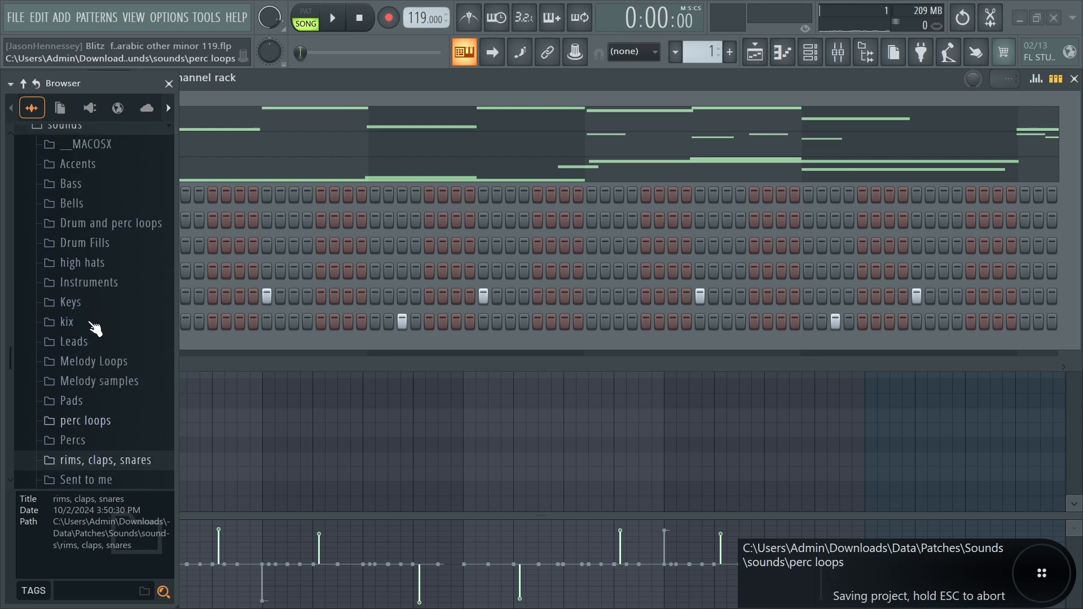
{"action": "left_click", "coordinate": [96, 275]}
{"action": "left_click", "coordinate": [113, 316]}
{"action": "left_click", "coordinate": [96, 422]}
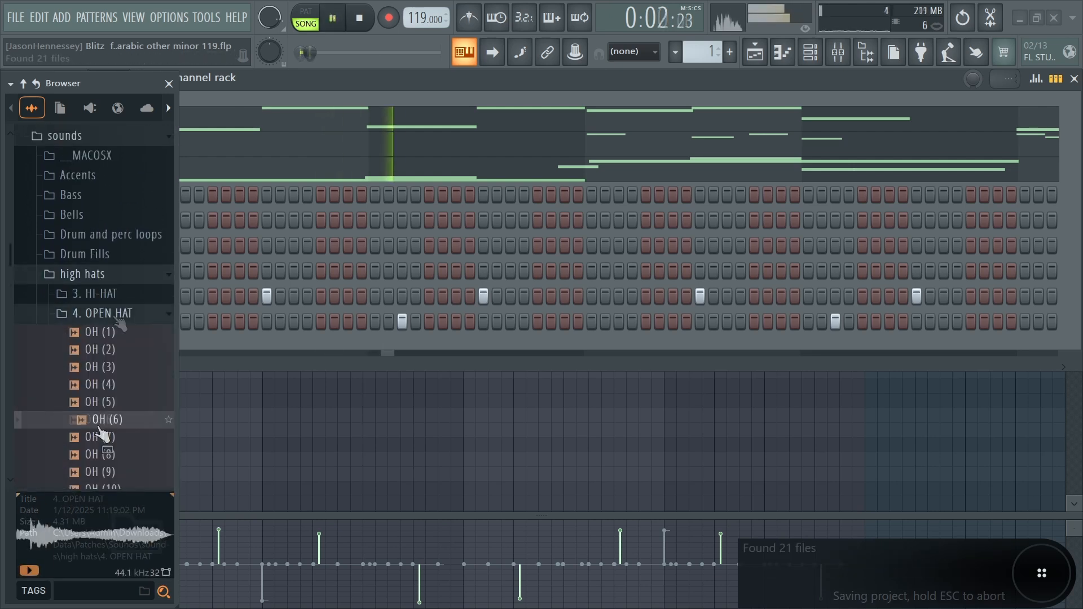
{"action": "left_click", "coordinate": [98, 436]}
{"action": "left_click_drag", "start_coordinate": [99, 419], "coordinate": [151, 356]}
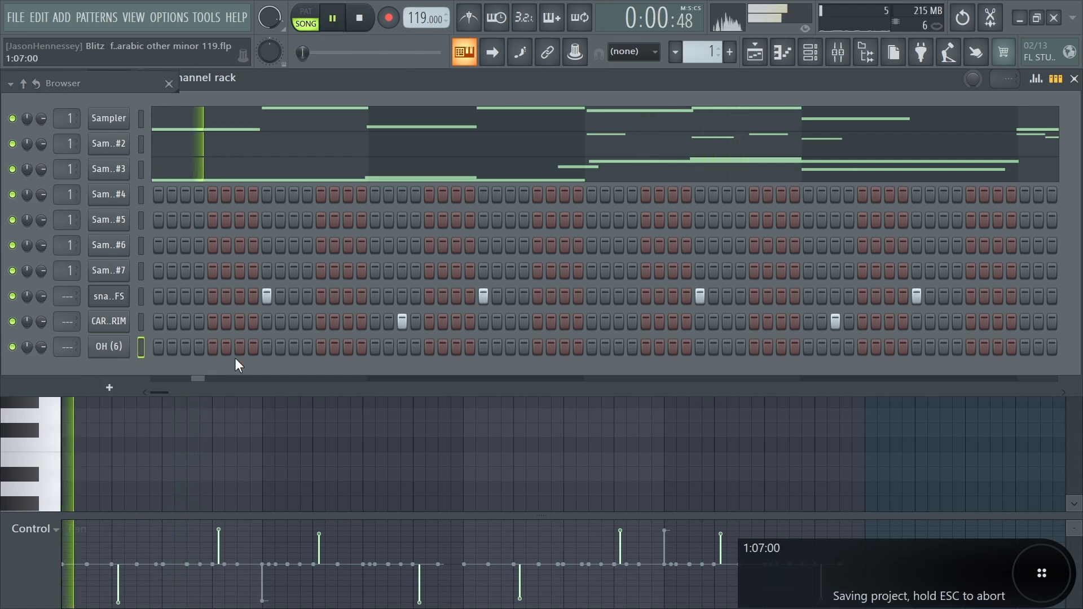
Place an OH (6) hit on step 13, duplicate its four-bar phrase three times to fill 16 bars, and play it
{"action": "key", "text": "space"}
{"action": "right_click", "coordinate": [114, 347]}
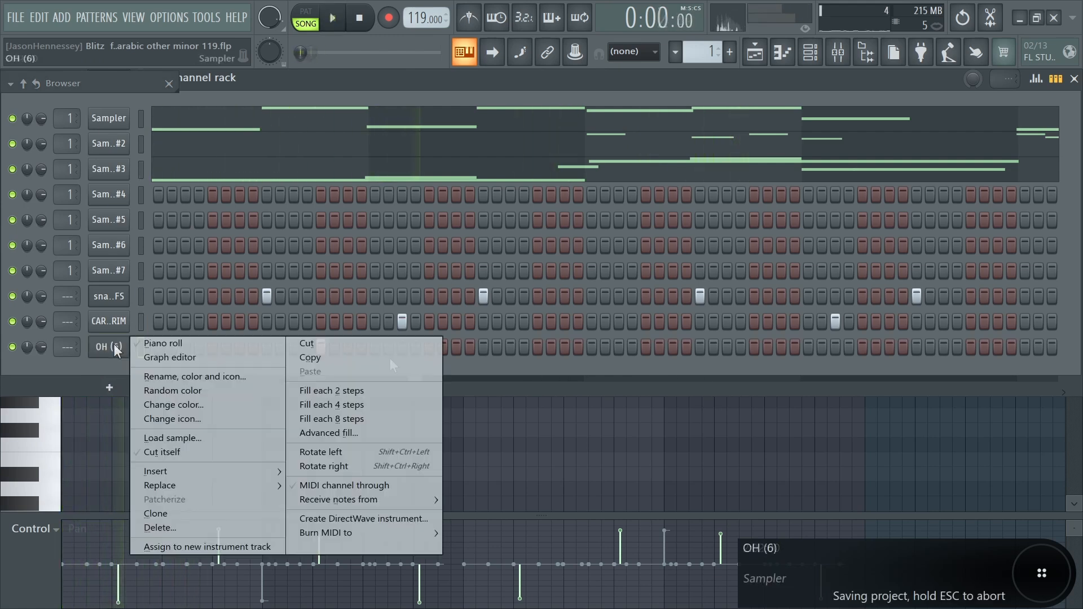
{"action": "left_click", "coordinate": [175, 342]}
{"action": "left_click_drag", "start_coordinate": [877, 119], "coordinate": [221, 115]}
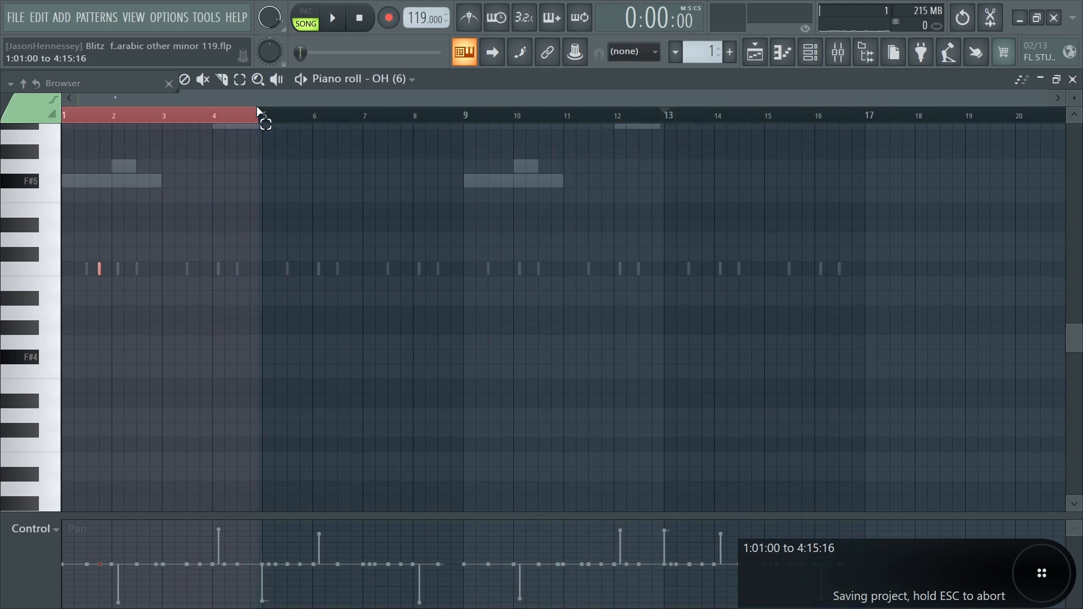
{"action": "key", "text": "ctrl+b"}
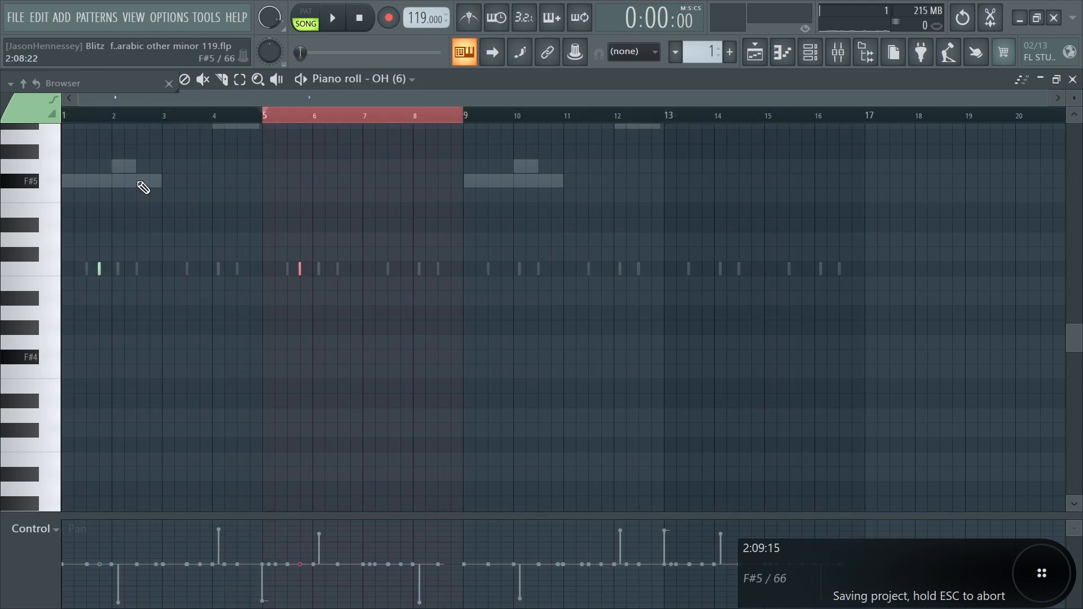
{"action": "key", "text": "ctrl+b"}
{"action": "key", "text": "ctrl+b"}
{"action": "key", "text": "space"}
{"action": "left_click_drag", "start_coordinate": [666, 116], "coordinate": [7, 120]}
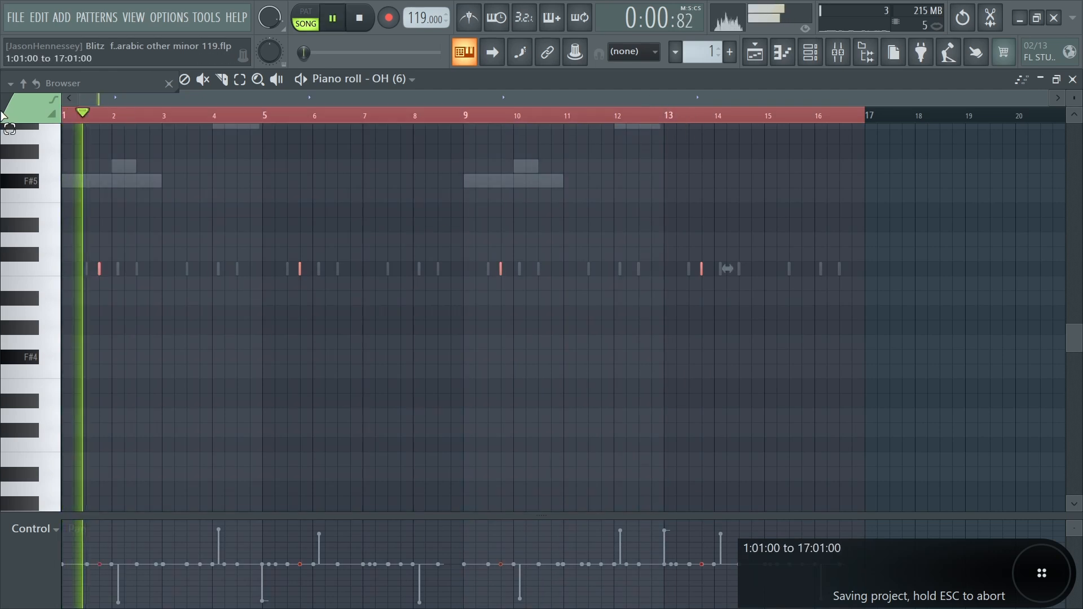
Pan the OH (6) open hat hits alternately to both sides of the stereo field
{"action": "left_click", "coordinate": [104, 529]}
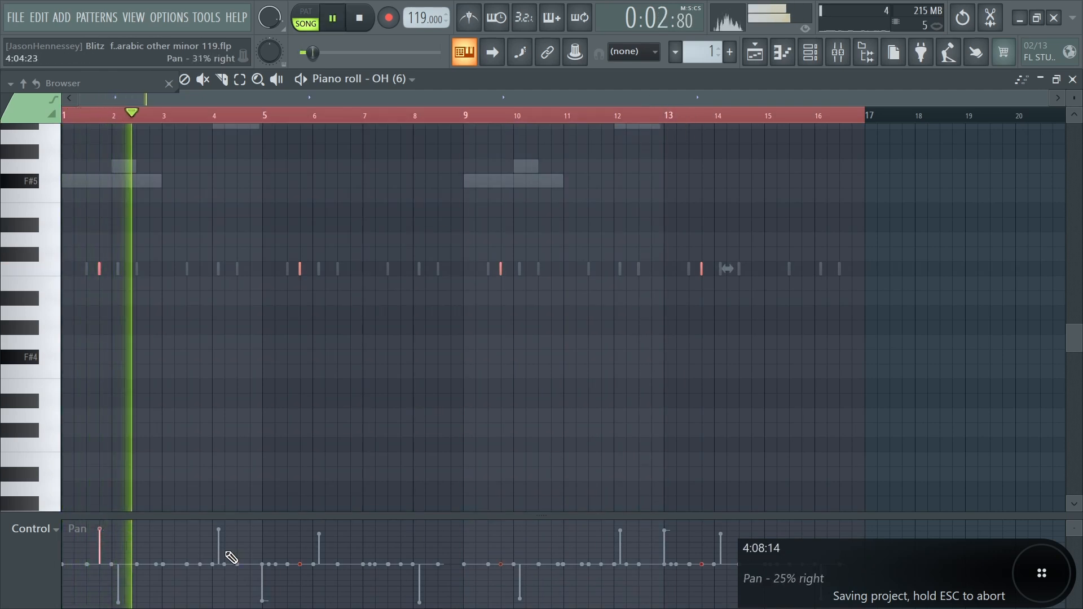
{"action": "left_click", "coordinate": [299, 596]}
Preview more samples in the 4. OPEN HAT folder and add OH (14) as a new channel in the channel rack
{"action": "scroll", "coordinate": [107, 362], "scroll_direction": "down", "scroll_amount": 4}
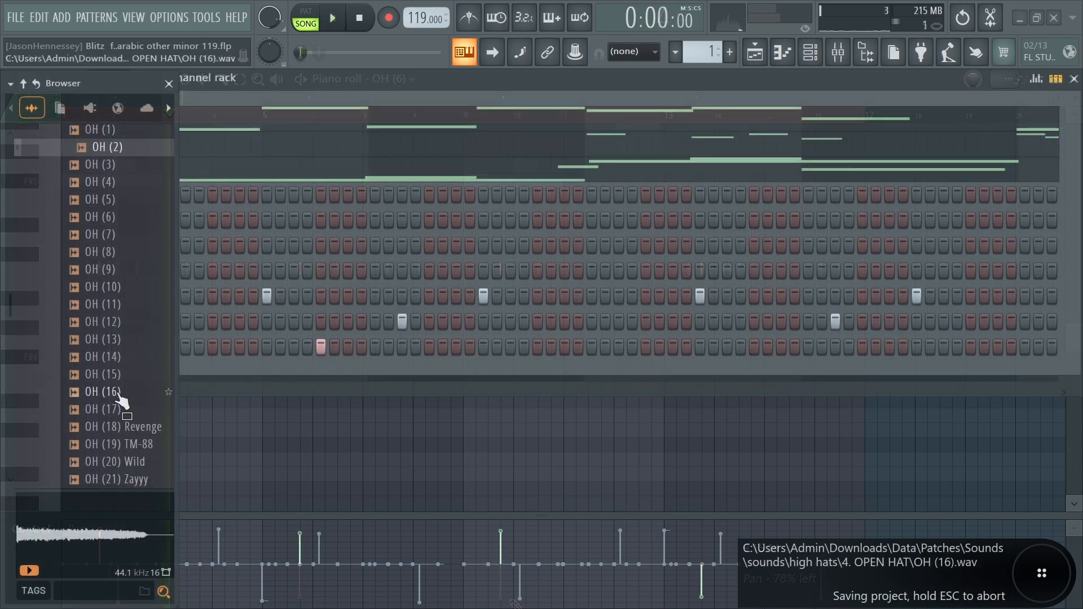
{"action": "left_click", "coordinate": [108, 353]}
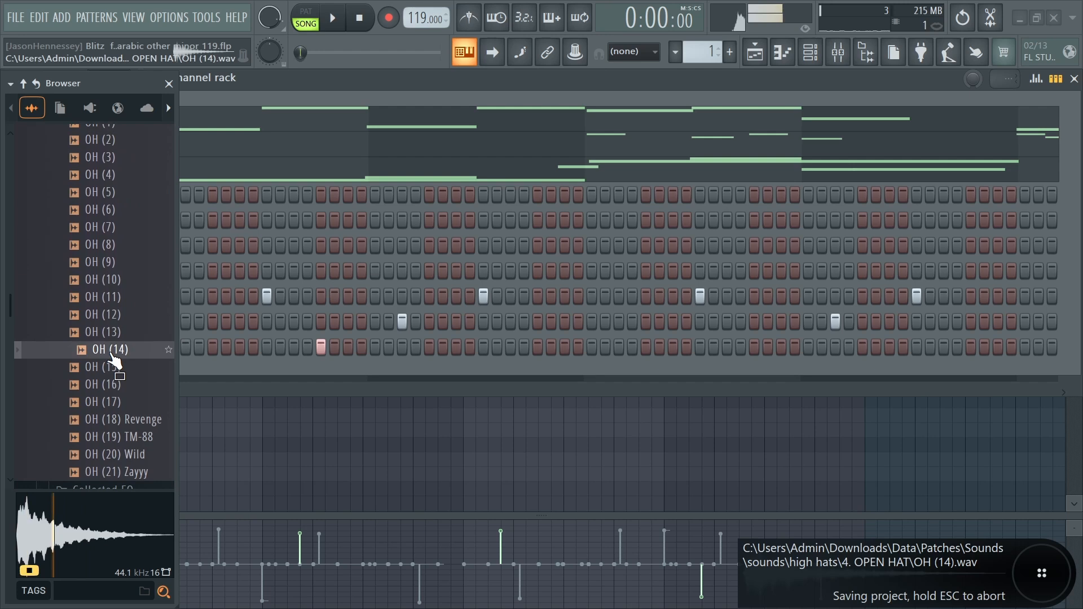
{"action": "left_click", "coordinate": [108, 384]}
{"action": "left_click_drag", "start_coordinate": [108, 350], "coordinate": [262, 353]}
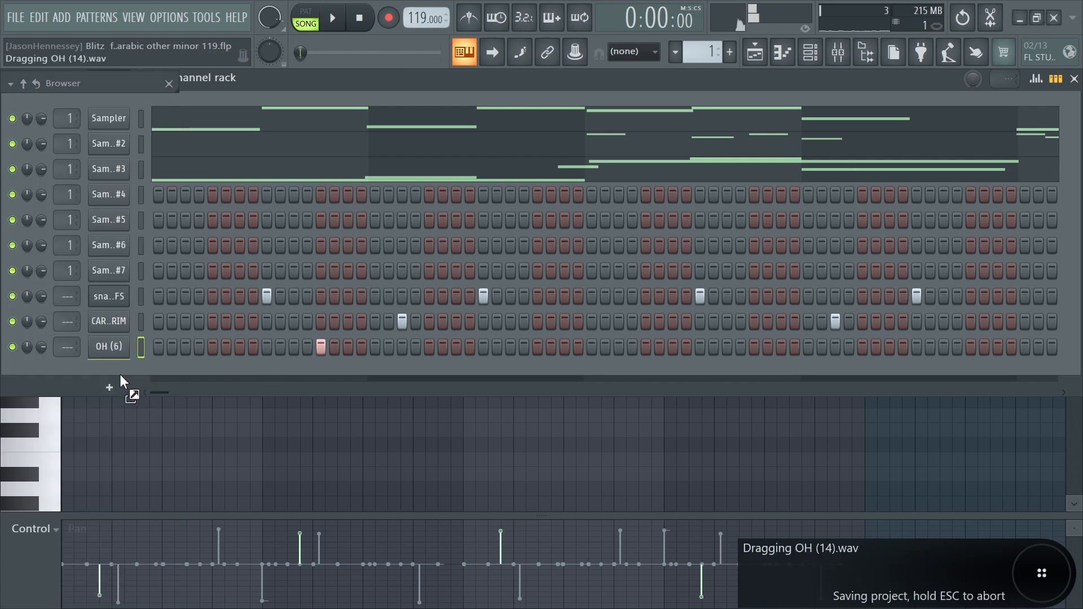
{"action": "left_click_drag", "start_coordinate": [119, 374], "coordinate": [122, 375]}
Play the beat and place an OH (14) hit on step 37
{"action": "key", "text": "space"}
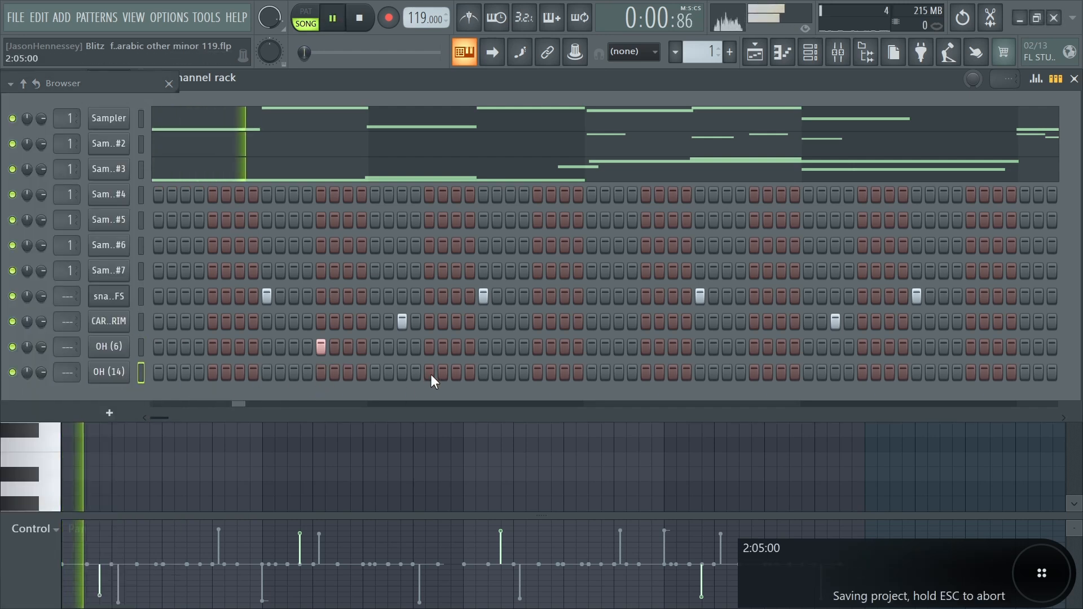
{"action": "left_click", "coordinate": [645, 373]}
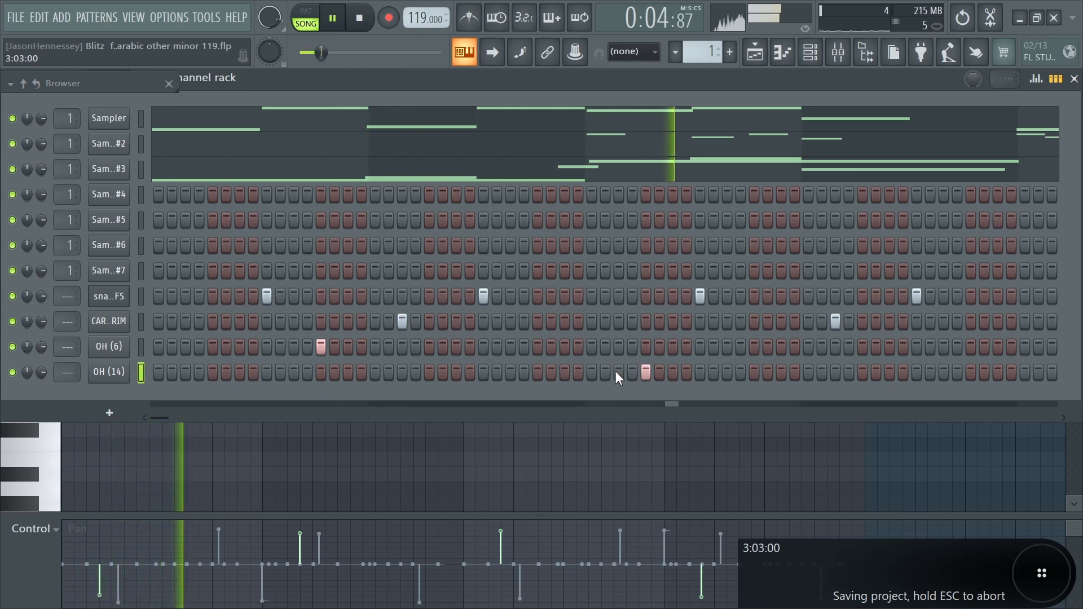
Using Cell snap in the piano roll, duplicate the four-bar OH (14) phrase to fill 16 bars and pan its hits to both sides
{"action": "left_click_drag", "start_coordinate": [64, 115], "coordinate": [267, 149]}
{"action": "left_click_drag", "start_coordinate": [267, 150], "coordinate": [259, 141]}
{"action": "mouse_move", "coordinate": [121, 89]}
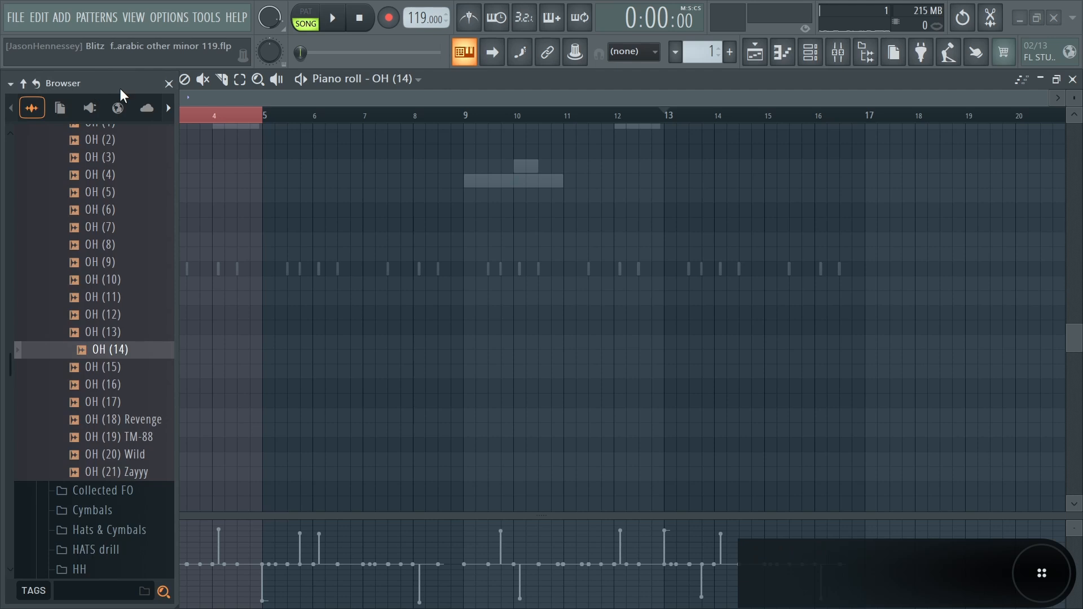
{"action": "left_click", "coordinate": [169, 85]}
{"action": "left_click", "coordinate": [49, 80]}
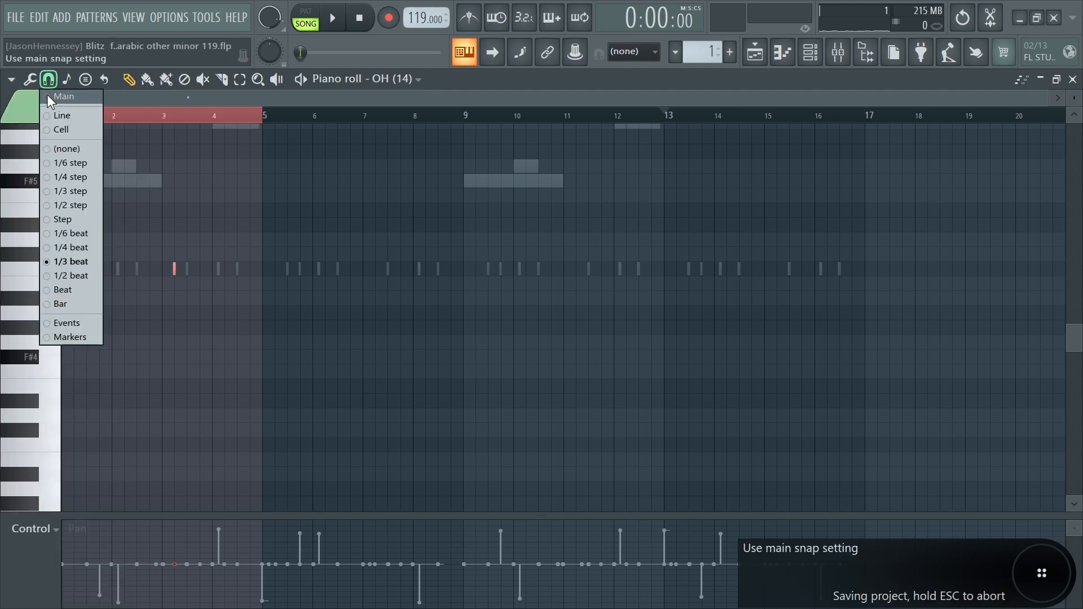
{"action": "left_click", "coordinate": [55, 130]}
{"action": "key", "text": "space"}
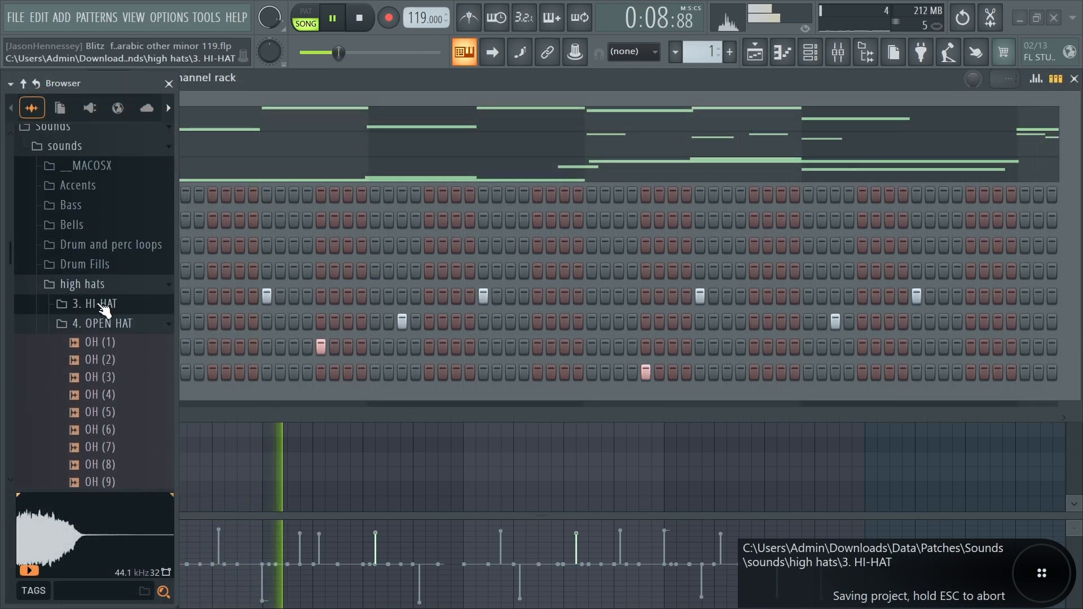
Add the BLESSINGS CRASH sample as a channel, place hits at the start of bars 1 and 9, and save the project
{"action": "left_click", "coordinate": [62, 321]}
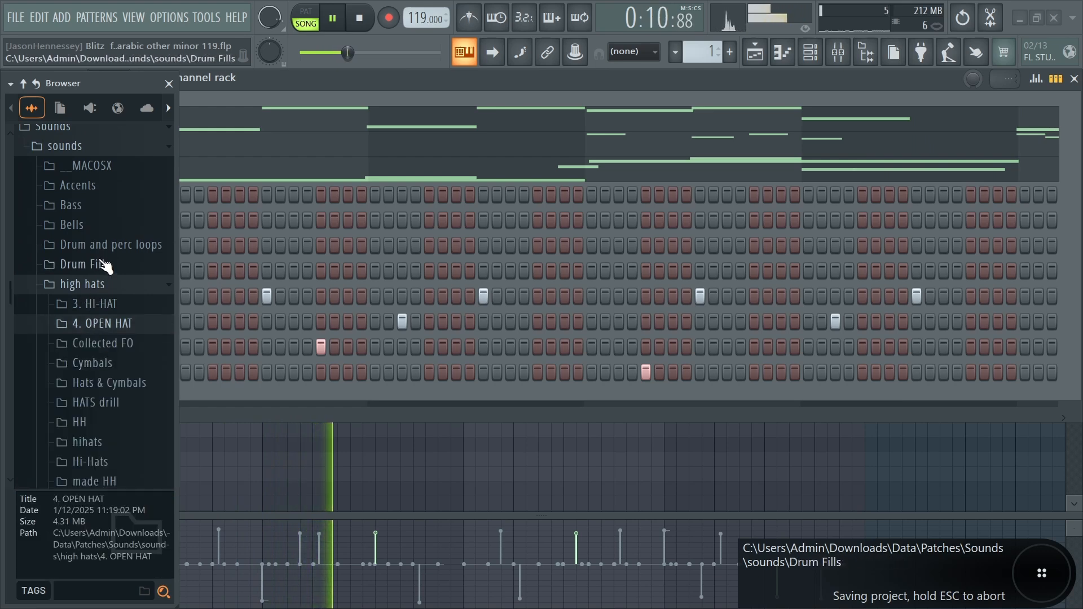
{"action": "scroll", "coordinate": [104, 265], "scroll_direction": "down", "scroll_amount": 5}
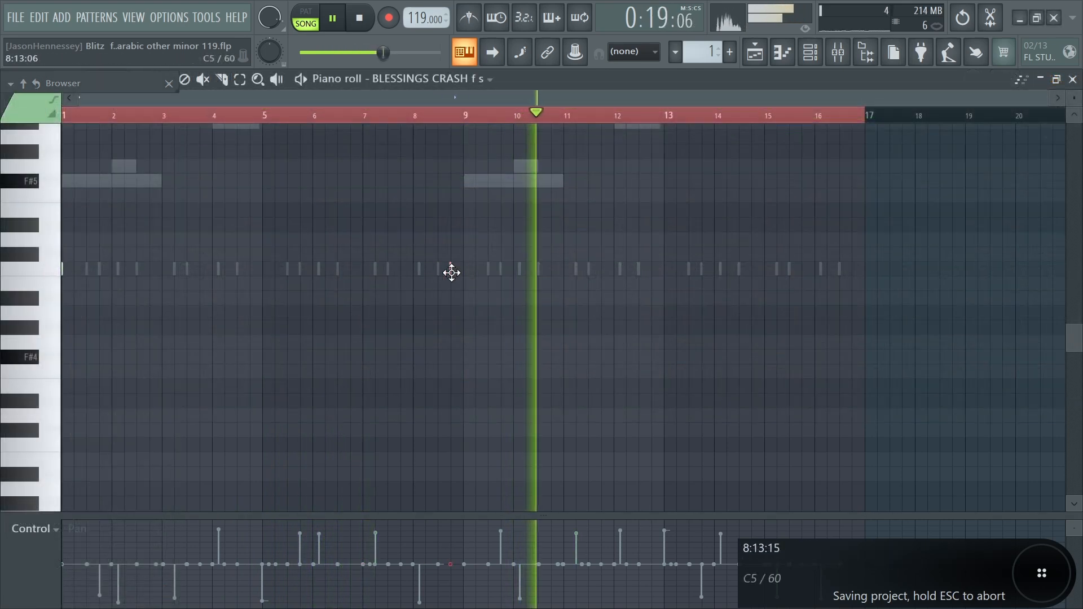
{"action": "left_click_drag", "start_coordinate": [451, 272], "coordinate": [465, 273]}
{"action": "key", "text": "space"}
{"action": "key", "text": "ctrl+s"}
{"action": "key", "text": "space"}
{"action": "key", "text": "ctrl+d"}
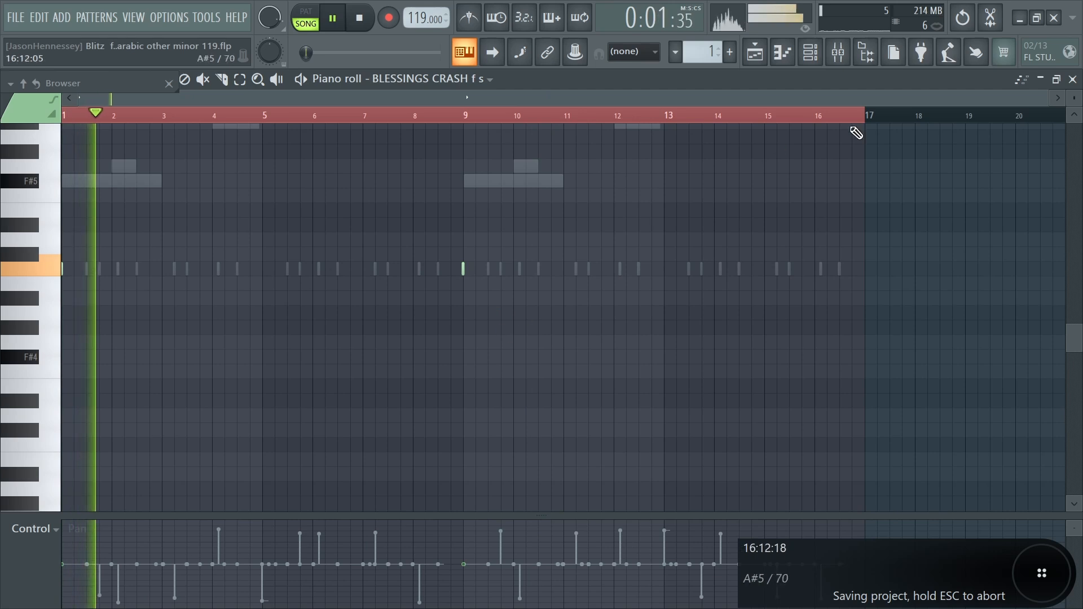
Program the MICHIGAN KICK channel with hits on steps 1, 11, 29, 31, 33 and 45, and open it in the piano roll
{"action": "left_click", "coordinate": [810, 52]}
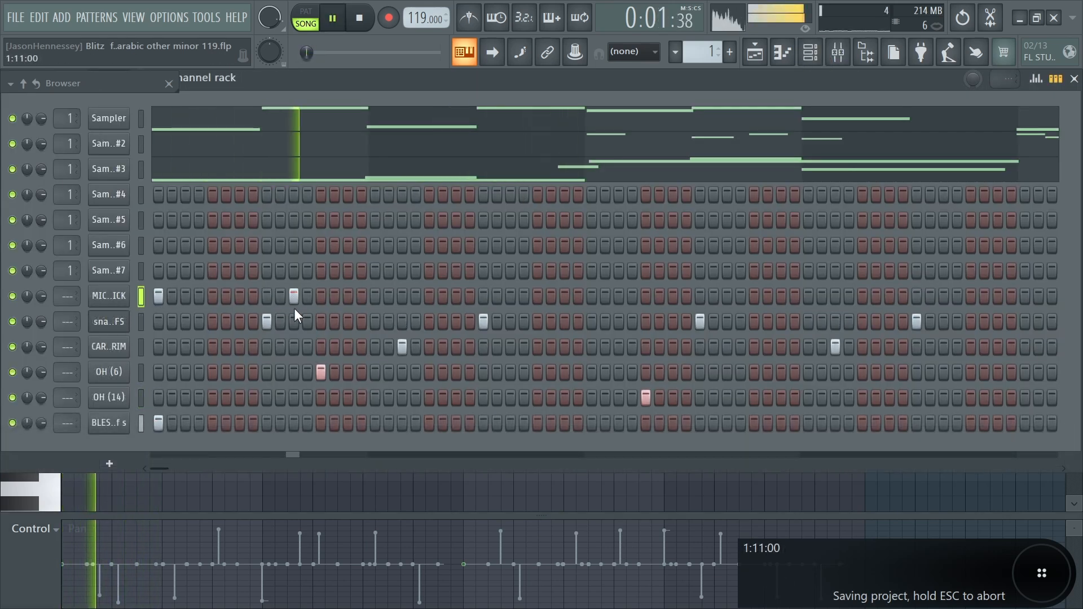
{"action": "left_click", "coordinate": [537, 296]}
{"action": "left_click", "coordinate": [592, 296]}
{"action": "left_click", "coordinate": [657, 295]}
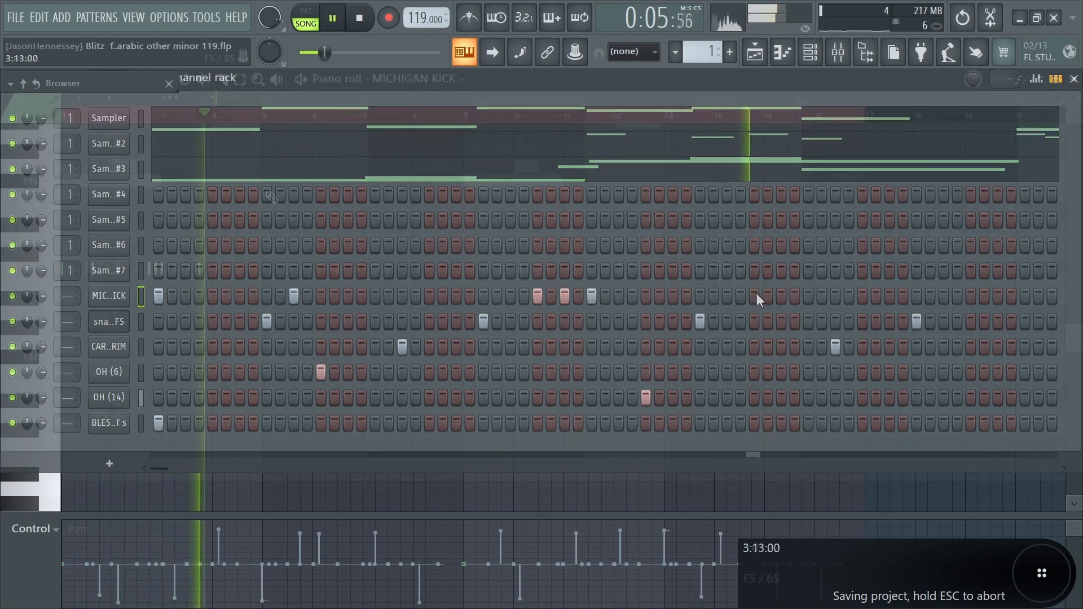
{"action": "key", "text": "F7"}
{"action": "scroll", "coordinate": [317, 319], "scroll_direction": "down", "scroll_amount": 3}
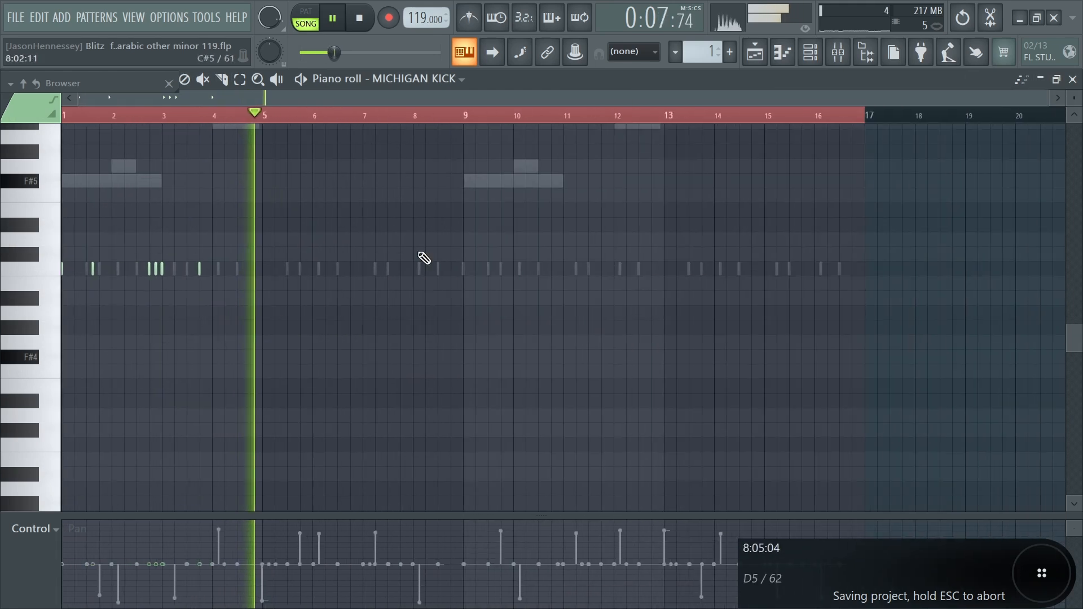
Show note velocity in the control lane and duplicate the kick phrase of bars 1 to 4 into bars 5 to 8
{"action": "left_click_drag", "start_coordinate": [866, 117], "coordinate": [267, 134]}
{"action": "key", "text": "space"}
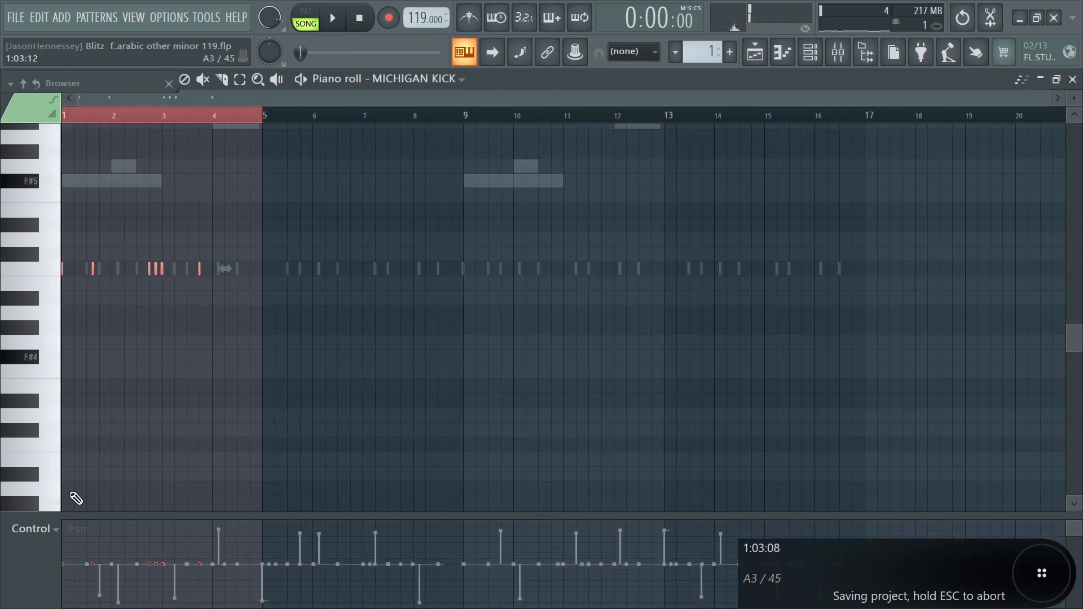
{"action": "scroll", "coordinate": [21, 528], "scroll_direction": "down", "scroll_amount": 1}
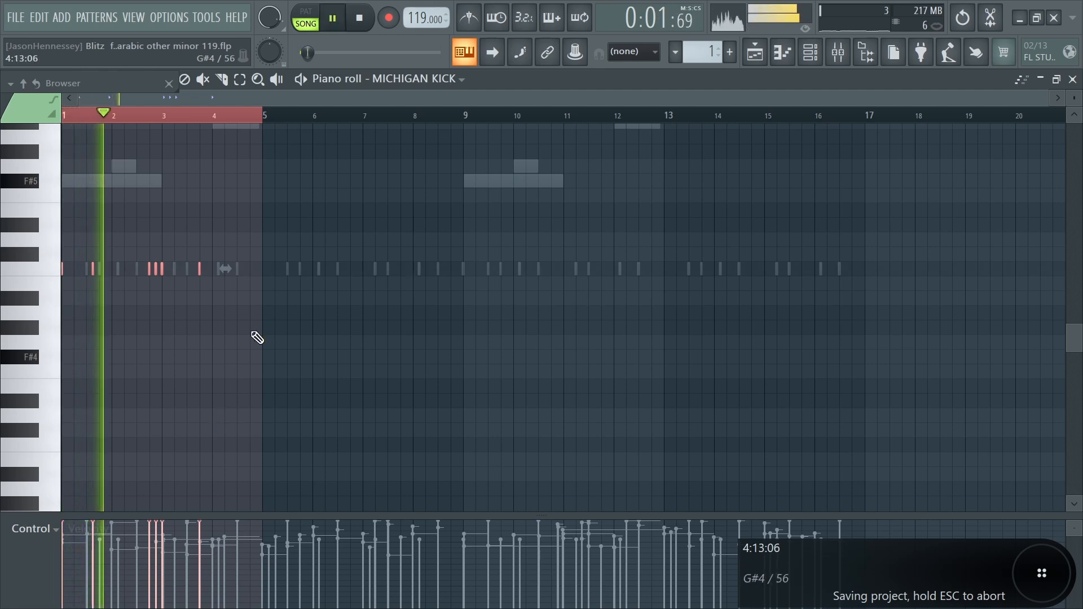
{"action": "key", "text": "ctrl+b"}
{"action": "left_click", "coordinate": [261, 341], "text": "ctrl"}
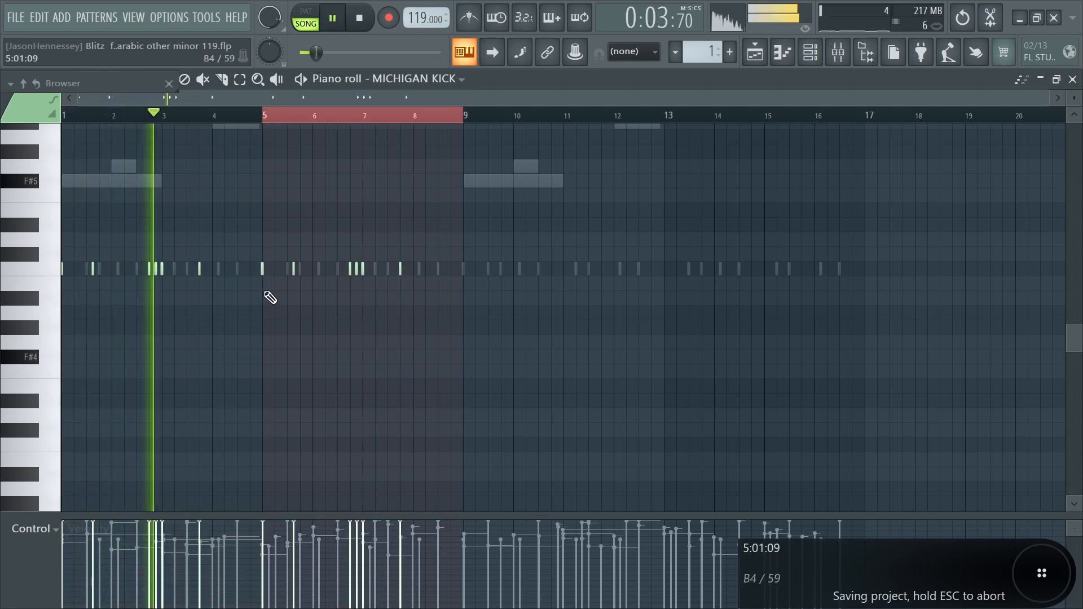
Add an extra kick on the second beat of bar 8 and play the eight-bar pattern
{"action": "left_click_drag", "start_coordinate": [258, 254], "coordinate": [479, 322]}
{"action": "key", "text": "space"}
{"action": "left_click_drag", "start_coordinate": [485, 217], "coordinate": [253, 359]}
{"action": "left_click_drag", "start_coordinate": [888, 271], "coordinate": [863, 273]}
{"action": "left_click_drag", "start_coordinate": [863, 272], "coordinate": [865, 273]}
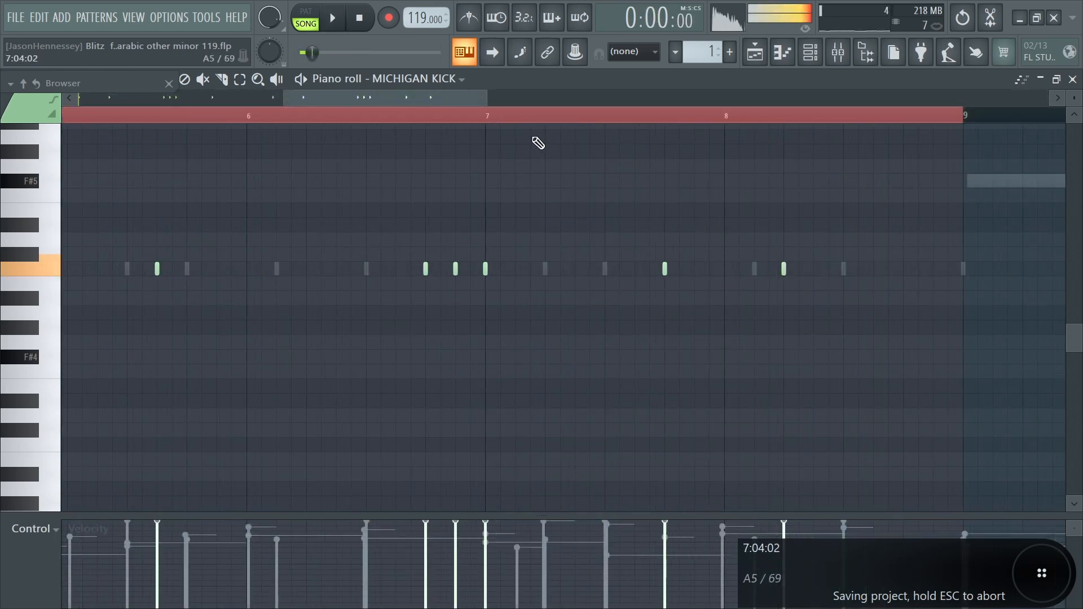
{"action": "key", "text": "space"}
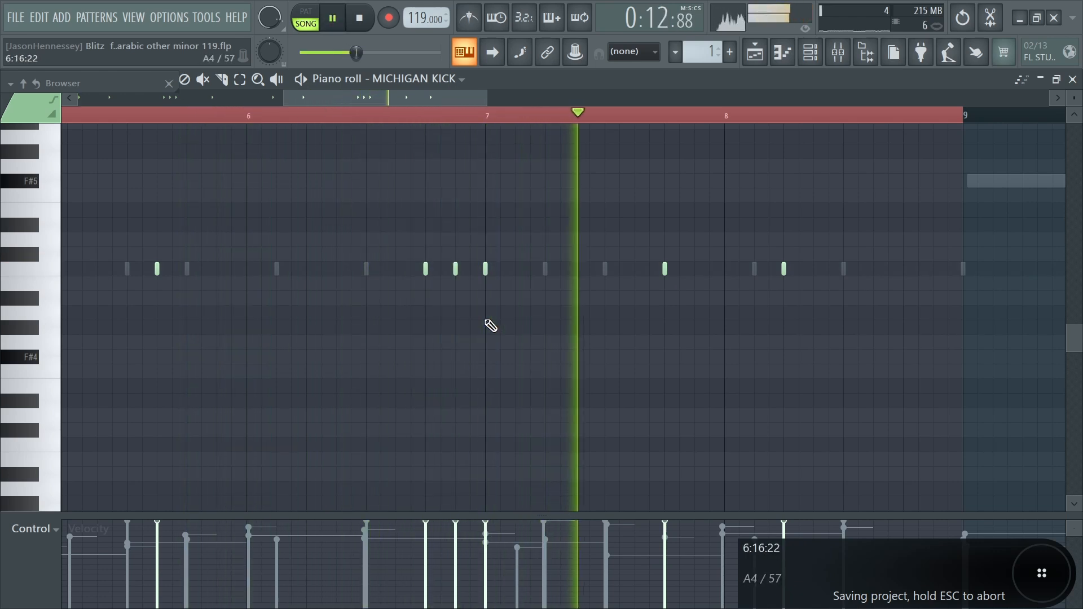
Add another kick on the fourth beat of bar 8 and replay the ending of the phrase
{"action": "scroll", "coordinate": [479, 331], "scroll_direction": "down", "scroll_amount": 3}
{"action": "scroll", "coordinate": [755, 333], "scroll_direction": "up", "scroll_amount": 5}
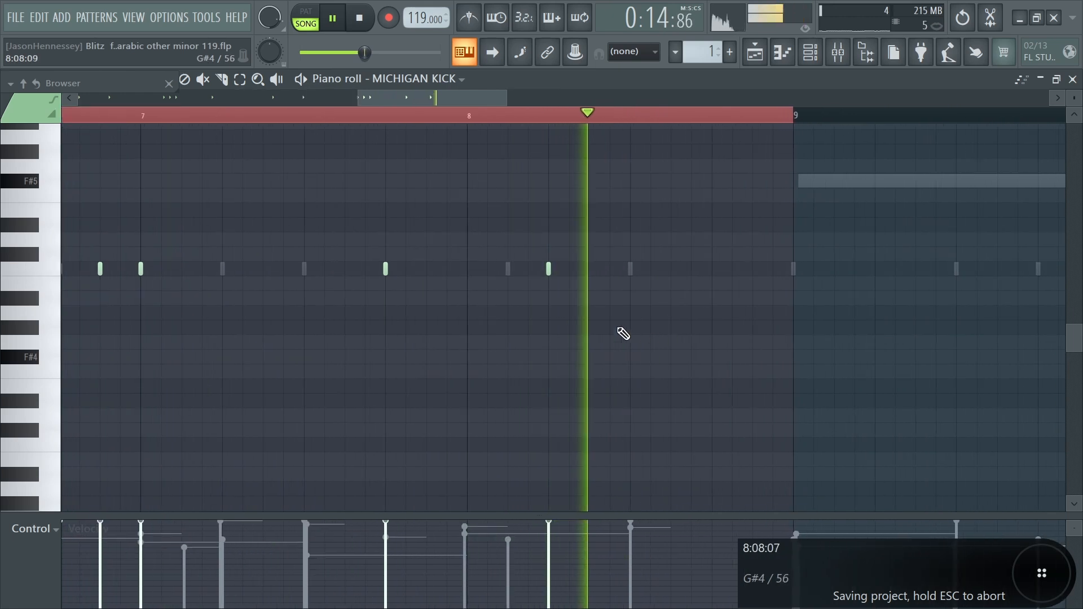
{"action": "key", "text": "space"}
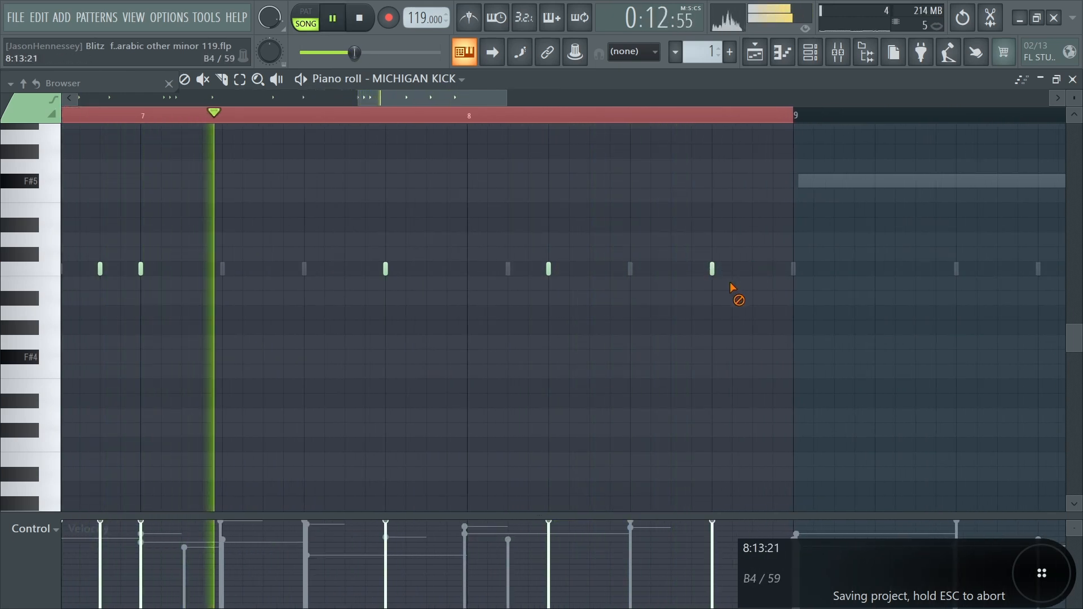
Select bars 1 to 8 of the kick pattern and duplicate them into bars 9 to 16
{"action": "scroll", "coordinate": [722, 292], "scroll_direction": "down", "scroll_amount": 3}
{"action": "scroll", "coordinate": [715, 289], "scroll_direction": "down", "scroll_amount": 3}
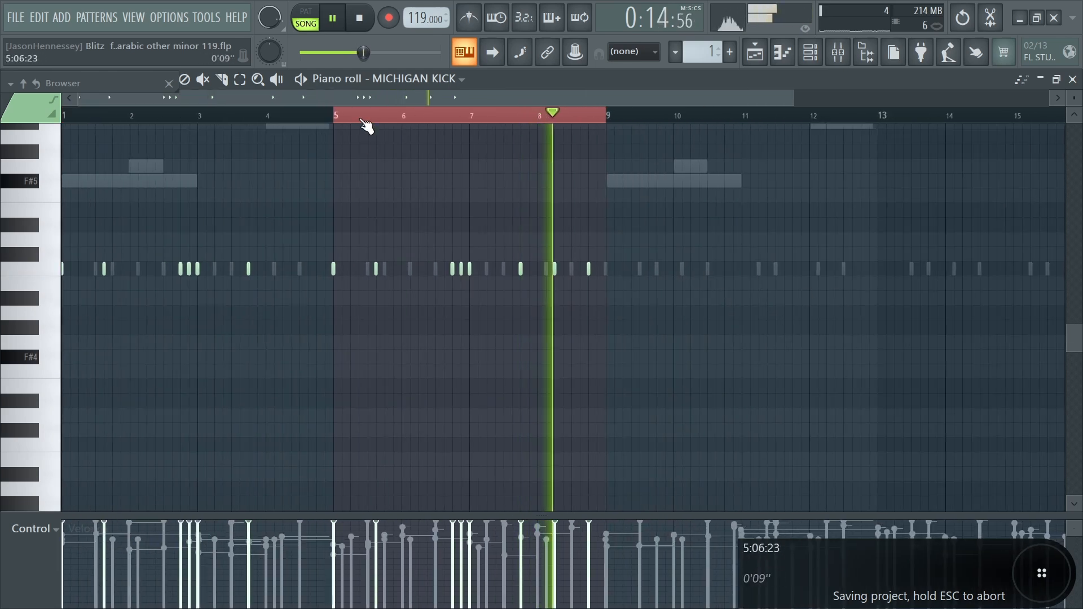
{"action": "left_click_drag", "start_coordinate": [336, 117], "coordinate": [5, 122]}
{"action": "key", "text": "ctrl+b"}
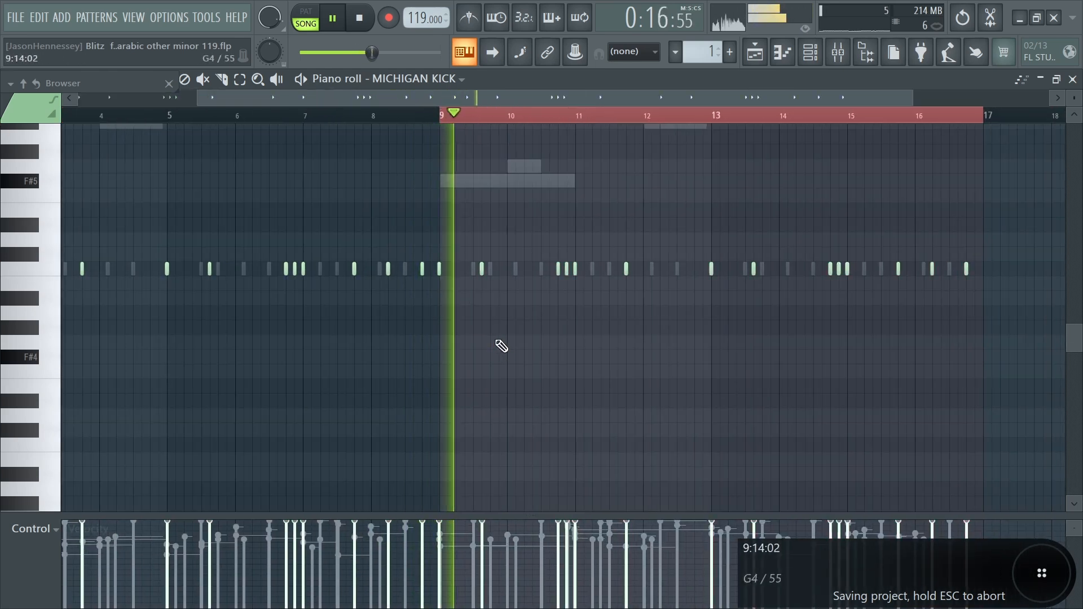
Open the HH folder inside high hats and preview HH 2 and HH 3
{"action": "scroll", "coordinate": [621, 321], "scroll_direction": "down", "scroll_amount": 2}
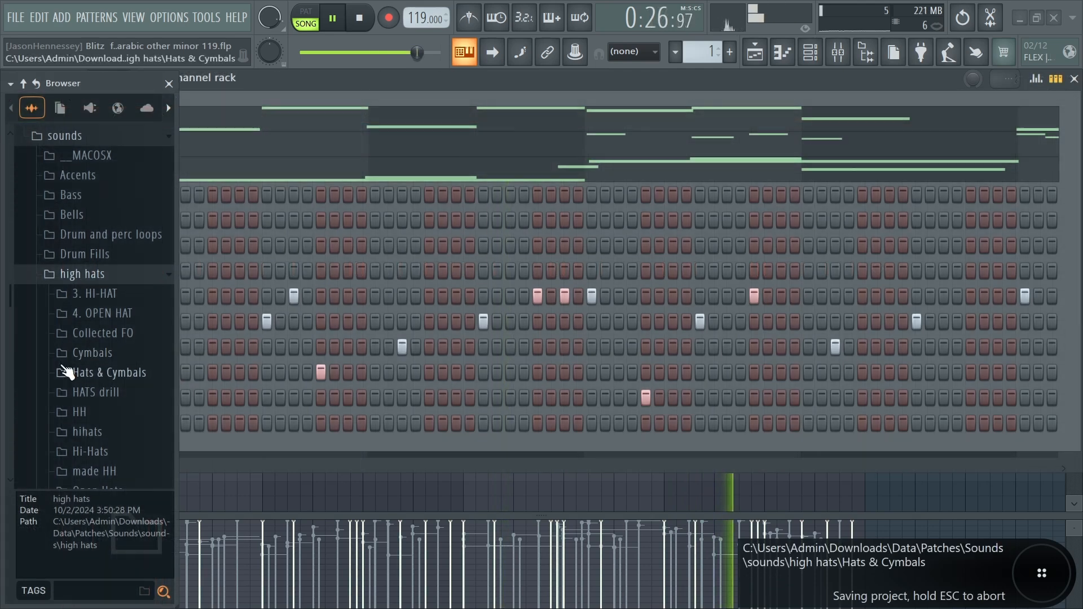
{"action": "scroll", "coordinate": [97, 327], "scroll_direction": "down", "scroll_amount": 2}
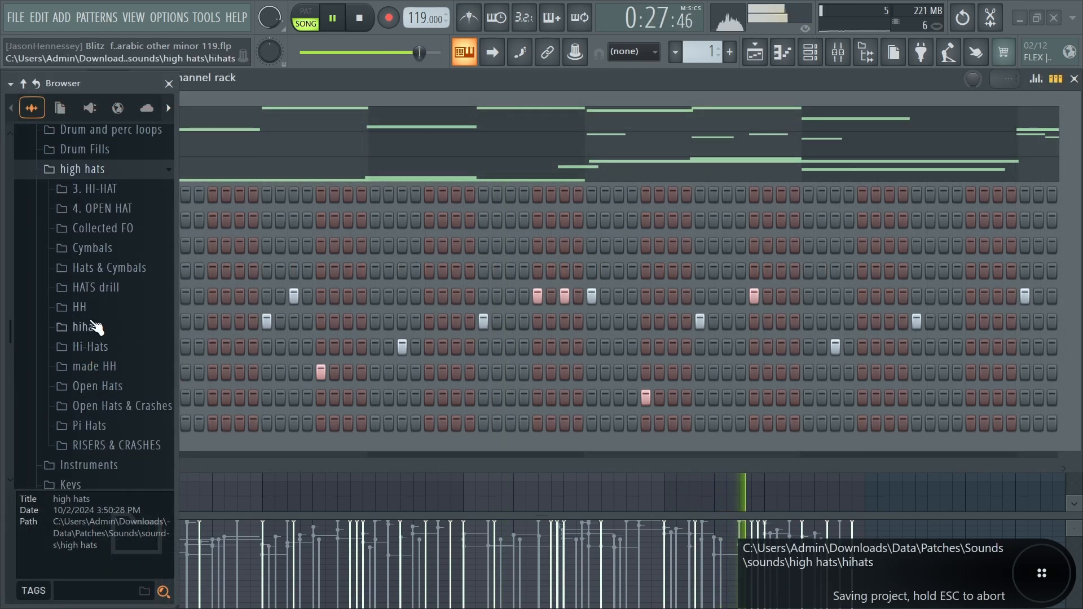
{"action": "left_click", "coordinate": [86, 310]}
{"action": "key", "text": "space"}
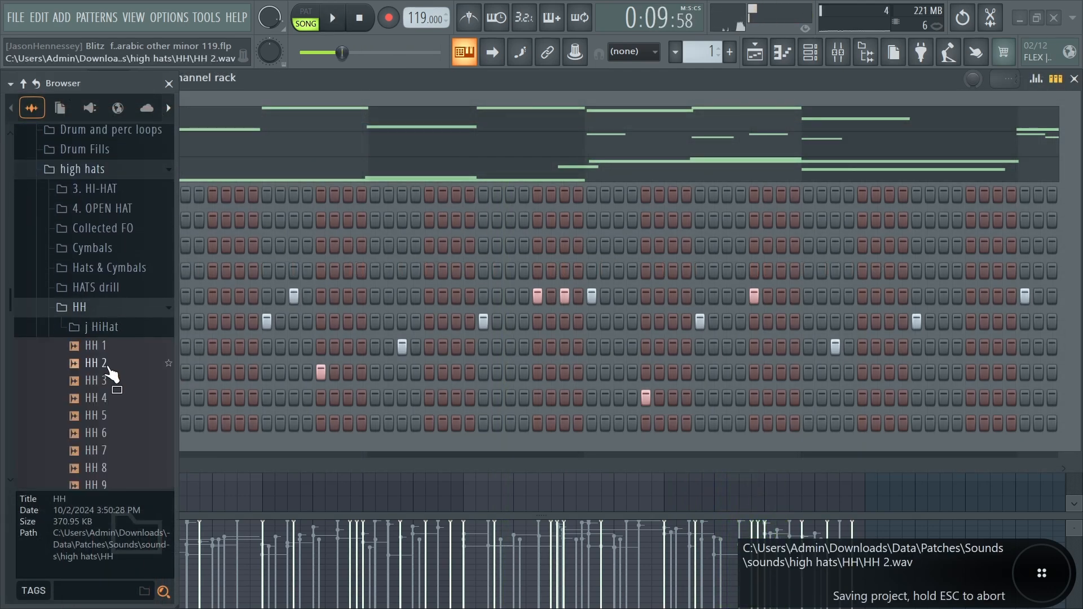
{"action": "left_click", "coordinate": [106, 365]}
{"action": "left_click", "coordinate": [107, 381]}
Preview the samples in the j HiHat subfolder and add HiHat (Tell Me U Luv Me) as a channel above the crash
{"action": "left_click", "coordinate": [109, 332]}
{"action": "scroll", "coordinate": [103, 338], "scroll_direction": "down", "scroll_amount": 4}
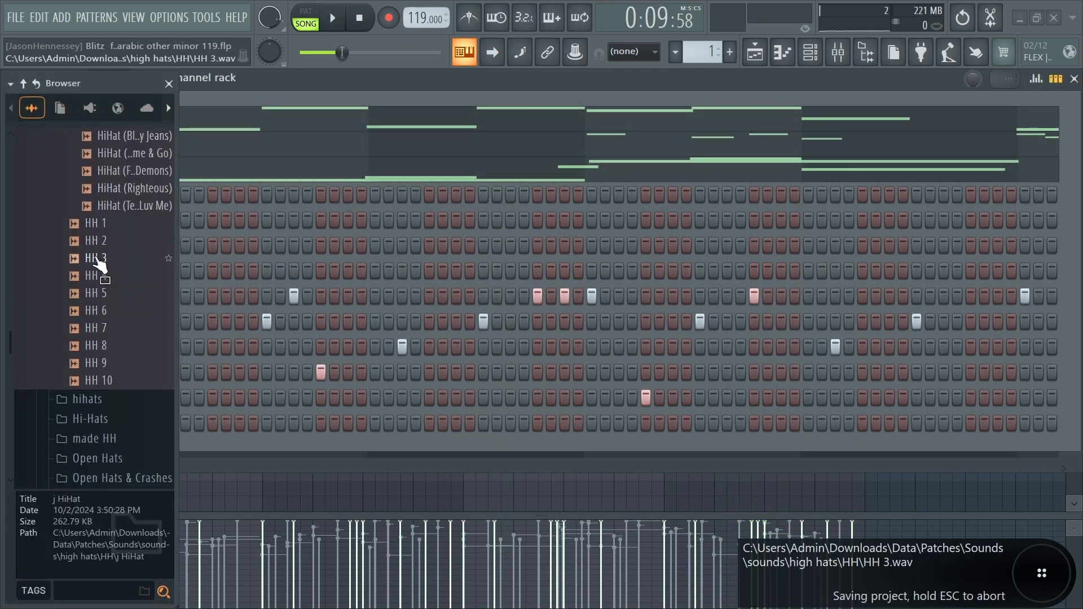
{"action": "left_click", "coordinate": [105, 207]}
{"action": "left_click", "coordinate": [112, 173]}
{"action": "left_click", "coordinate": [113, 190]}
{"action": "left_click", "coordinate": [114, 206]}
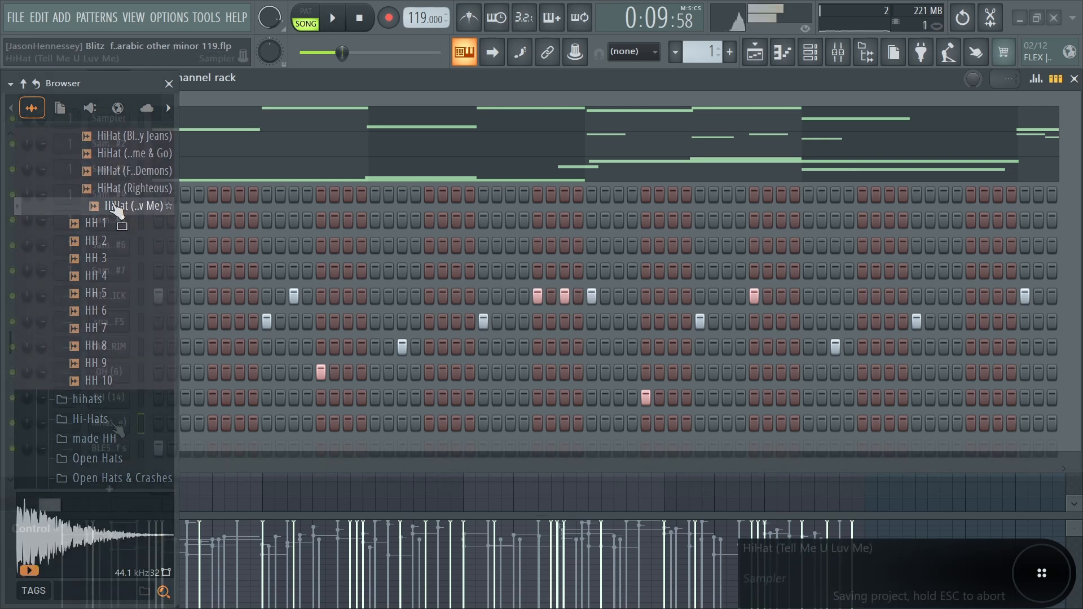
Fill the new hi-hat channel on every 2 steps and set its sample's silence trimming threshold to 100%
{"action": "right_click", "coordinate": [114, 428]}
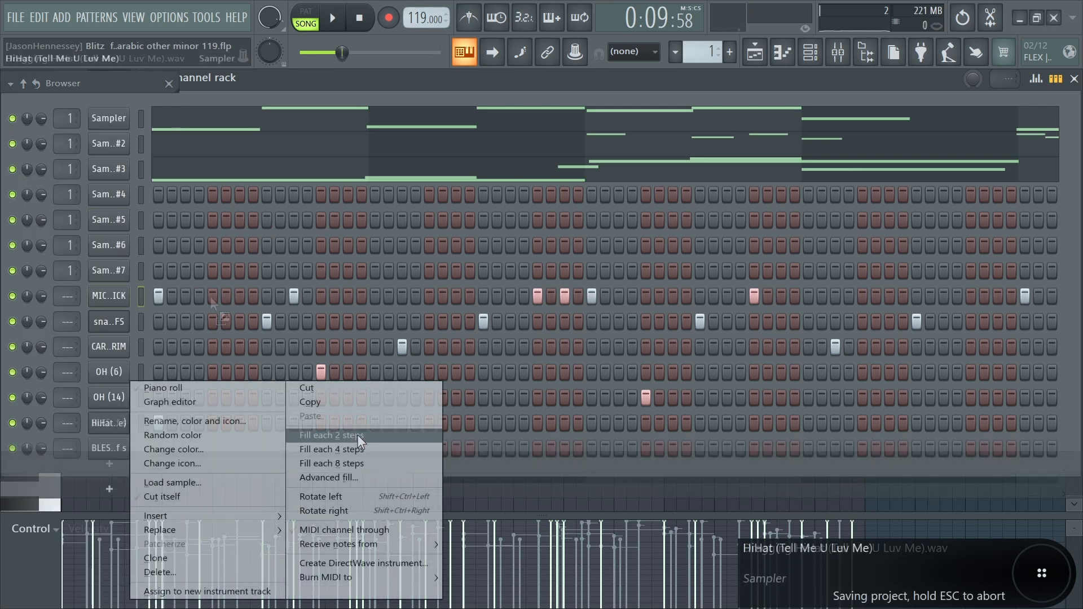
{"action": "left_click", "coordinate": [357, 436]}
{"action": "key", "text": "space"}
{"action": "left_click", "coordinate": [109, 423]}
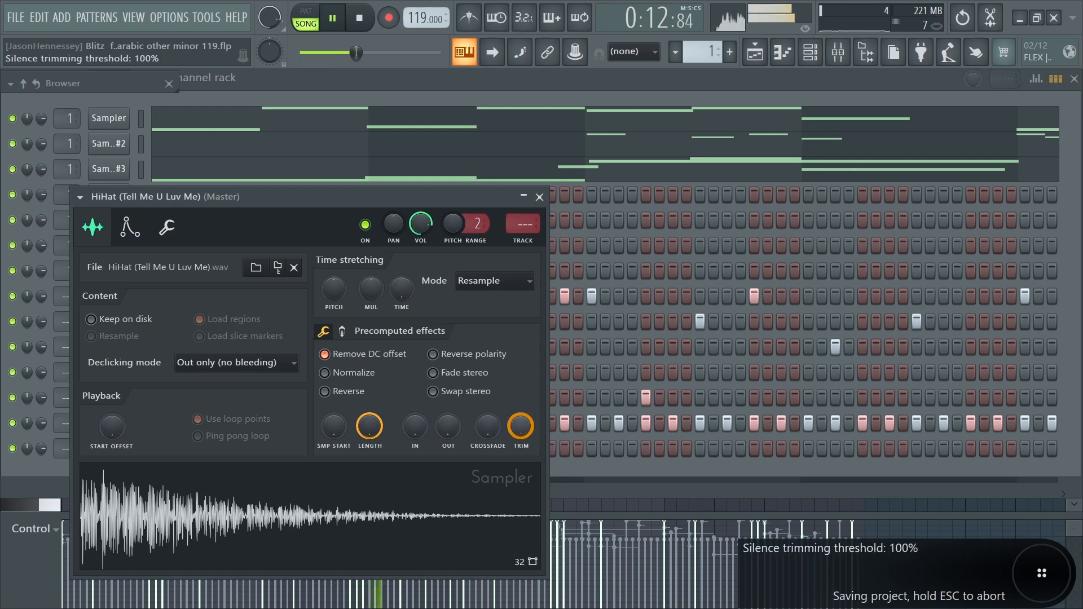
{"action": "left_click", "coordinate": [539, 198]}
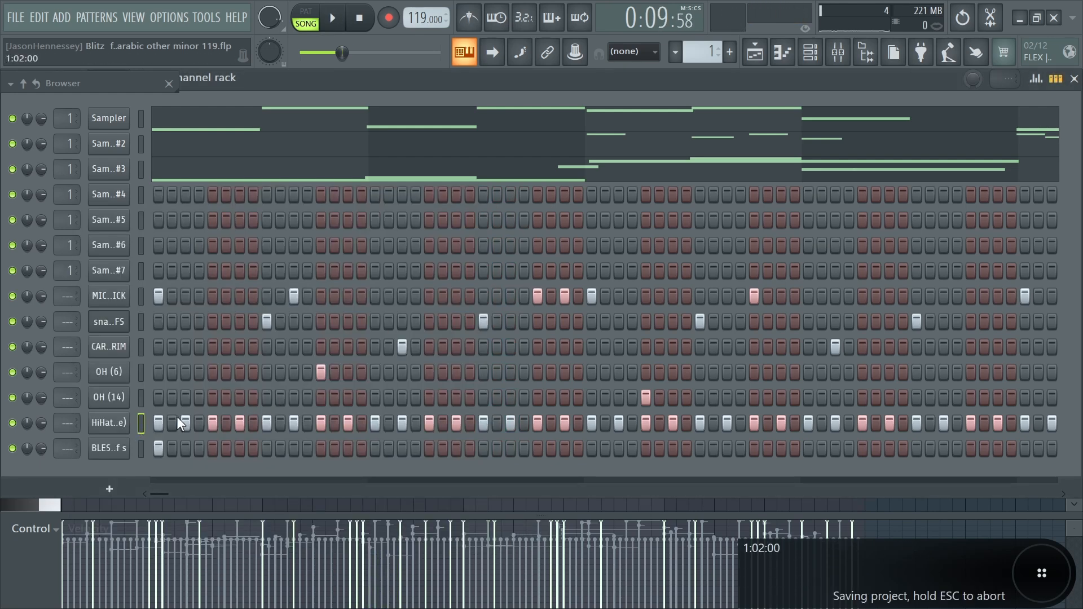
During playback, remove the hi-hat hits on steps 11, 13, 17, 19, 27 and 29 to leave gaps in the pattern
{"action": "key", "text": "space"}
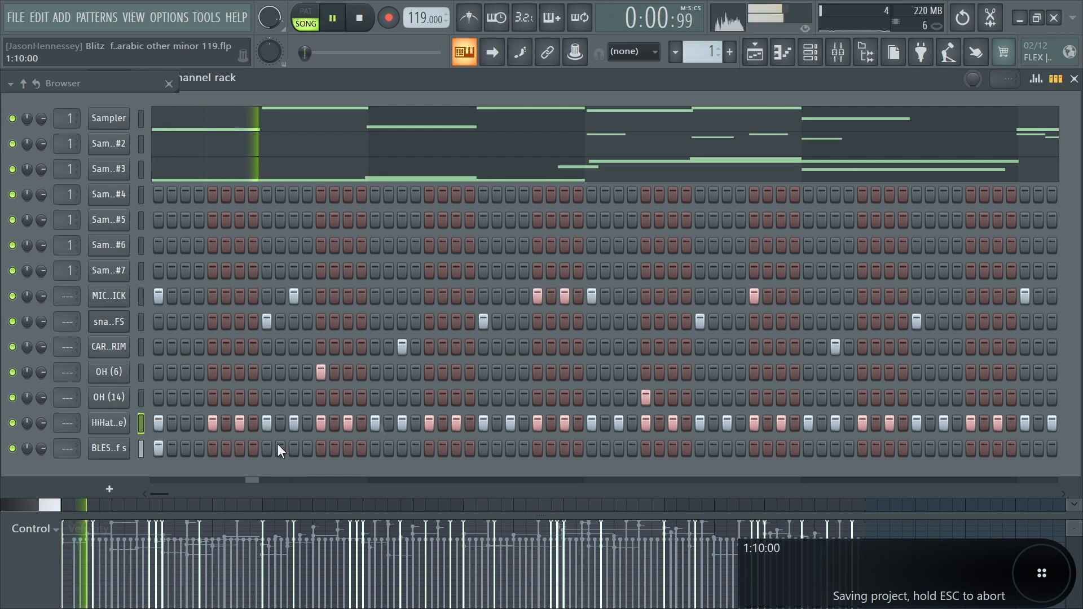
{"action": "left_click", "coordinate": [294, 423]}
{"action": "left_click", "coordinate": [321, 422]}
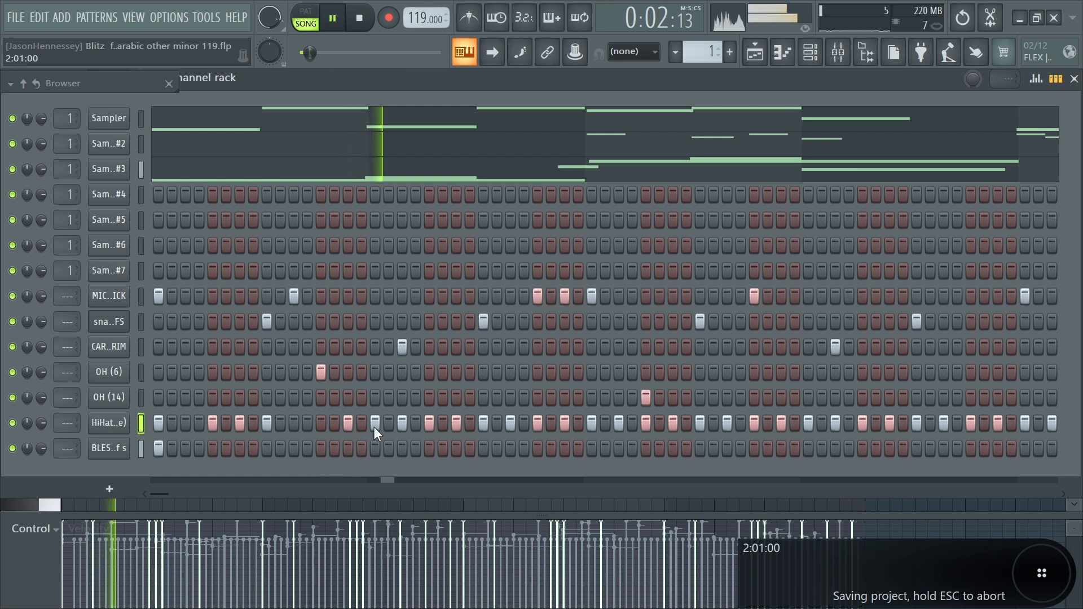
{"action": "left_click", "coordinate": [374, 424]}
{"action": "left_click", "coordinate": [402, 423]}
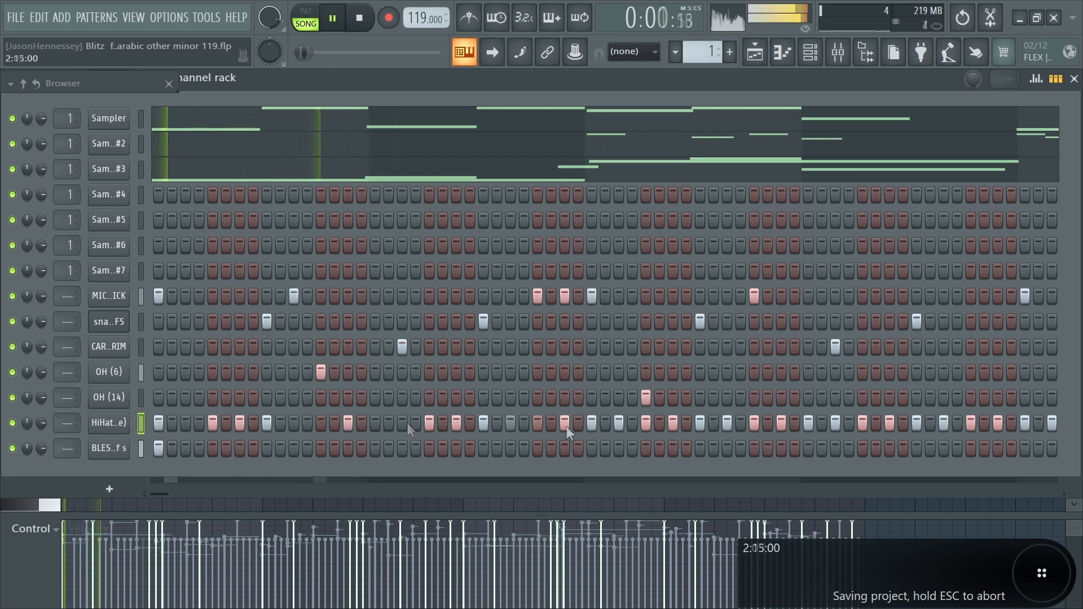
{"action": "left_click", "coordinate": [510, 423]}
{"action": "left_click", "coordinate": [537, 423]}
Open the hi-hat channel's piano roll and duplicate its two-bar pattern into bars 3 and 4, undoing the extra copies
{"action": "right_click", "coordinate": [104, 422]}
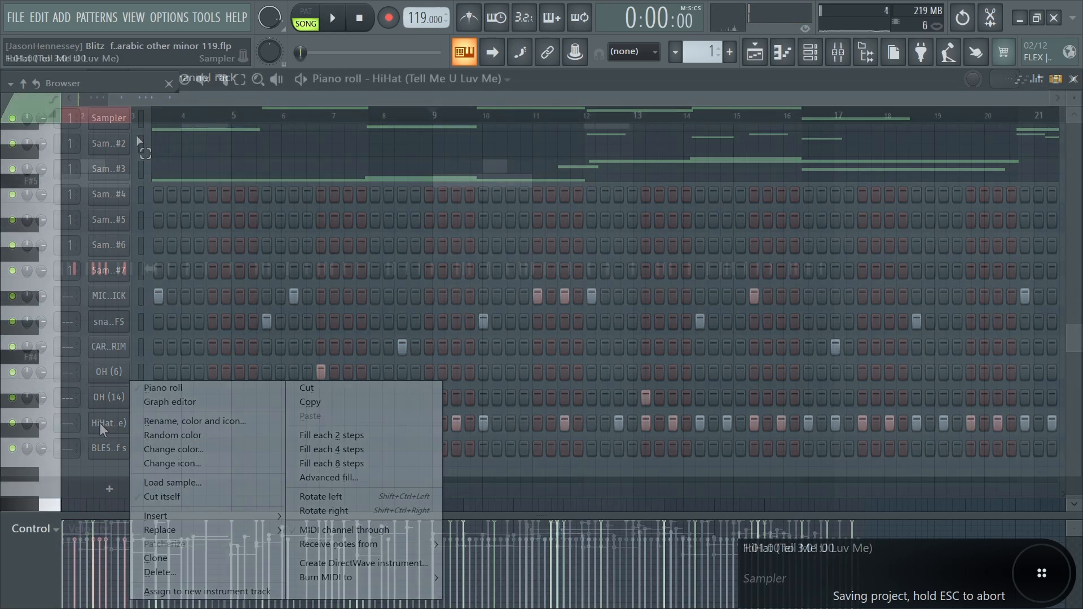
{"action": "key", "text": "ctrl+Right"}
{"action": "key", "text": "ctrl+Right"}
{"action": "key", "text": "ctrl+Right"}
{"action": "key", "text": "ctrl+Right"}
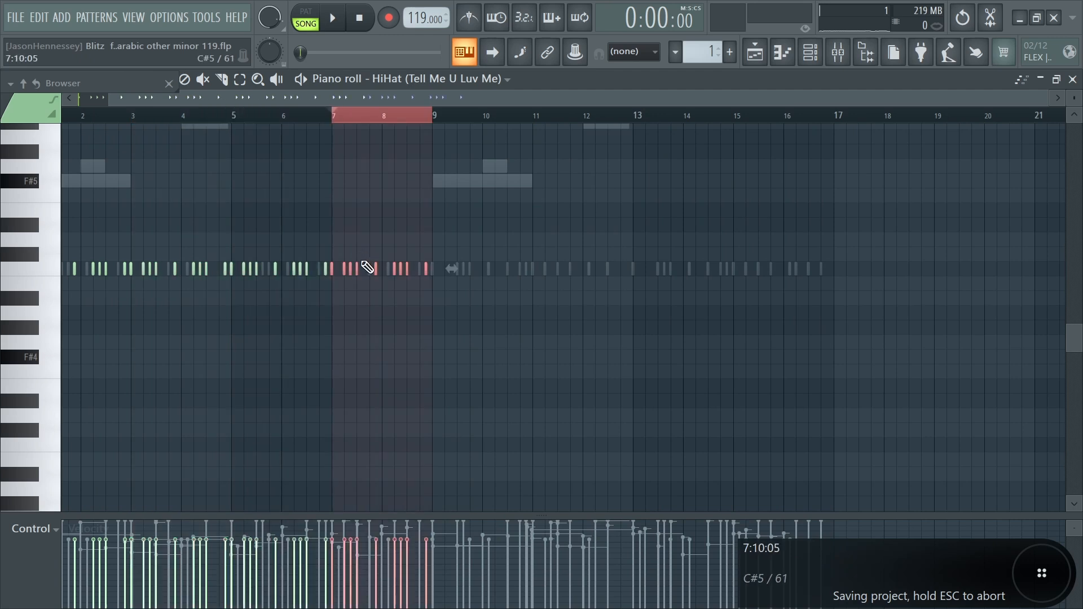
{"action": "key", "text": "ctrl+alt+z"}
{"action": "key", "text": "ctrl+alt+z"}
{"action": "scroll", "coordinate": [393, 269], "scroll_direction": "left", "scroll_amount": 1}
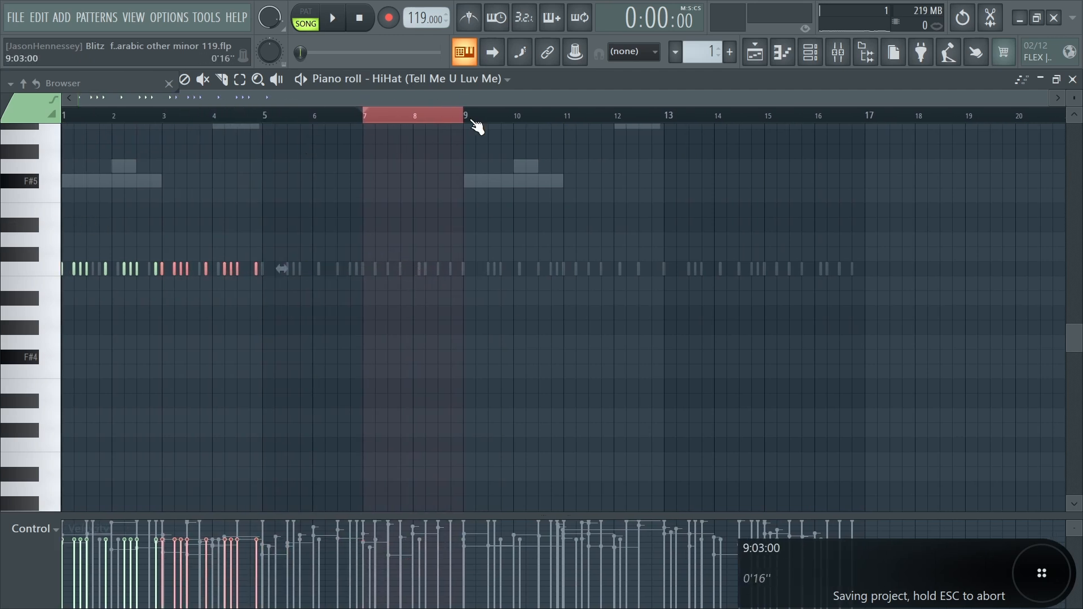
Select the hi-hat notes in bars 3 and 4 and flip them horizontally with the score flipper
{"action": "left_click_drag", "start_coordinate": [475, 123], "coordinate": [50, 128]}
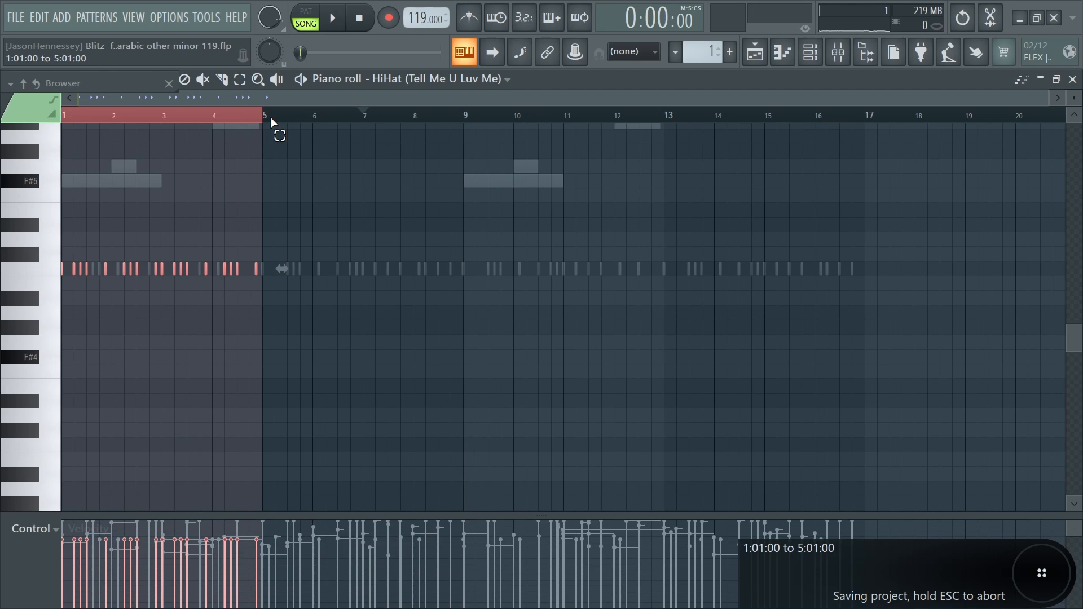
{"action": "scroll", "coordinate": [41, 211], "scroll_direction": "up", "scroll_amount": 3}
{"action": "right_click", "coordinate": [254, 129]}
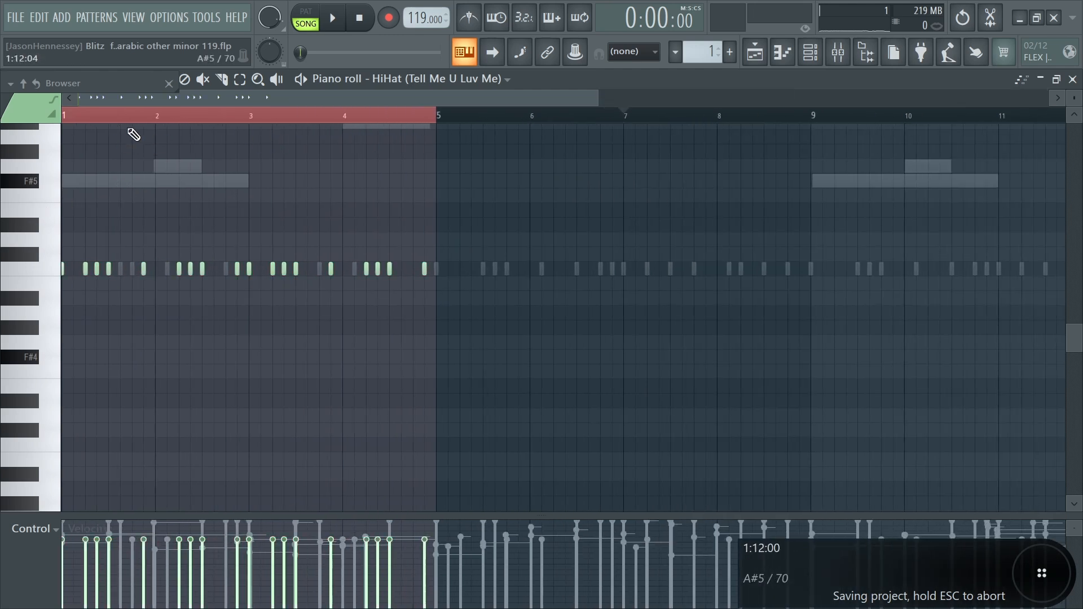
{"action": "left_click_drag", "start_coordinate": [437, 118], "coordinate": [170, 125]}
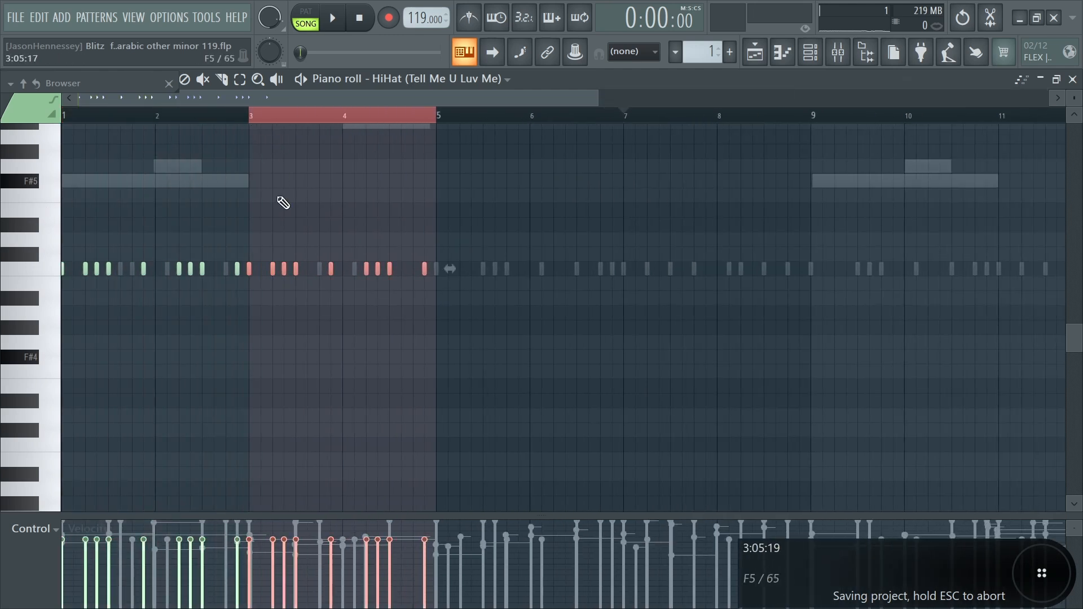
{"action": "left_click_drag", "start_coordinate": [3, 373], "coordinate": [4, 373]}
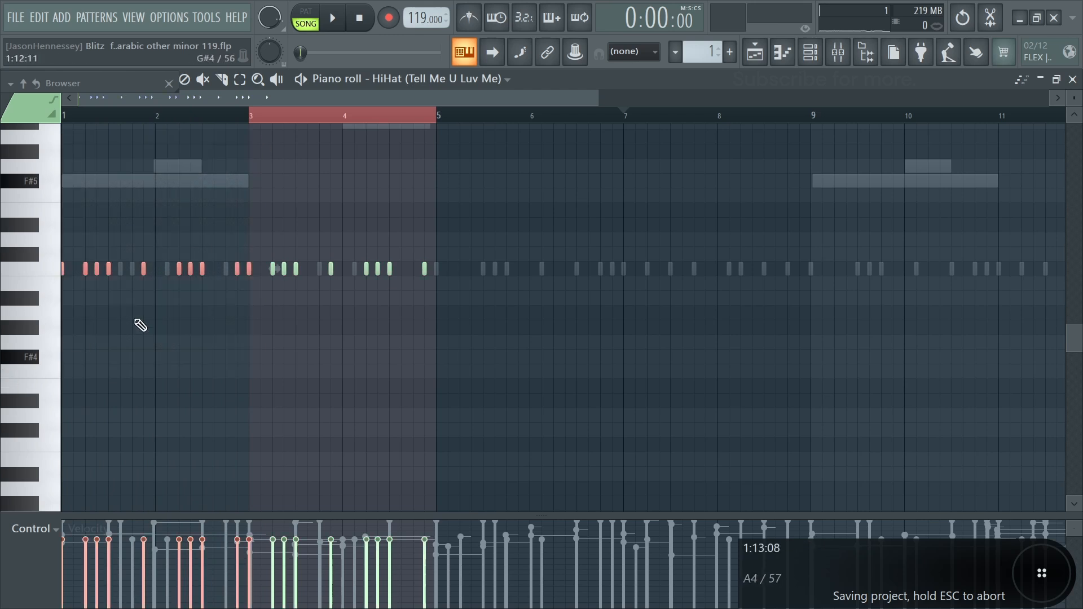
{"action": "left_click_drag", "start_coordinate": [305, 274], "coordinate": [517, 291]}
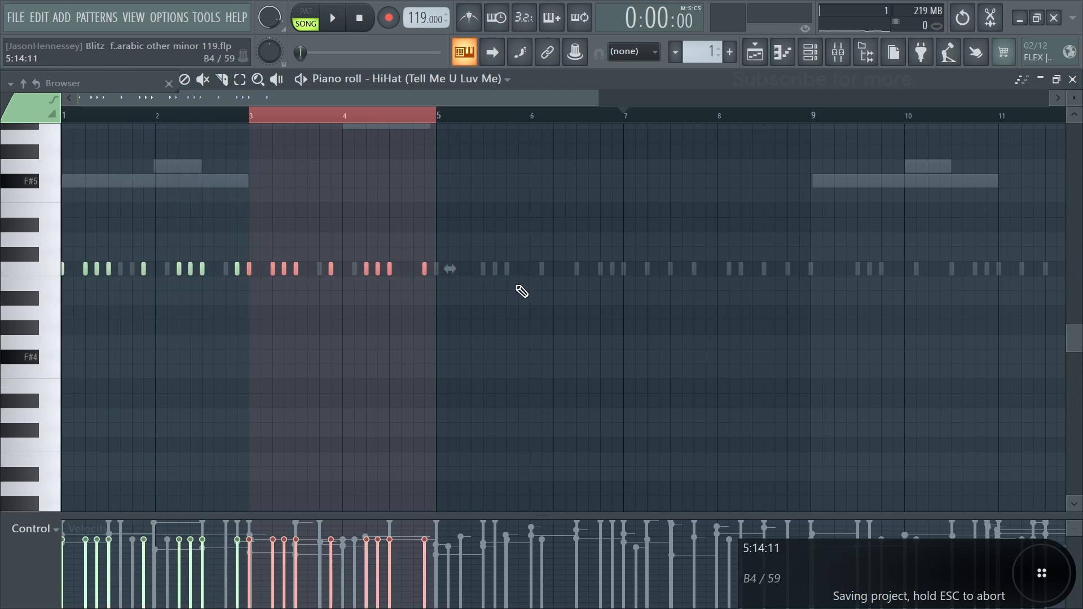
{"action": "key", "text": "alt+y"}
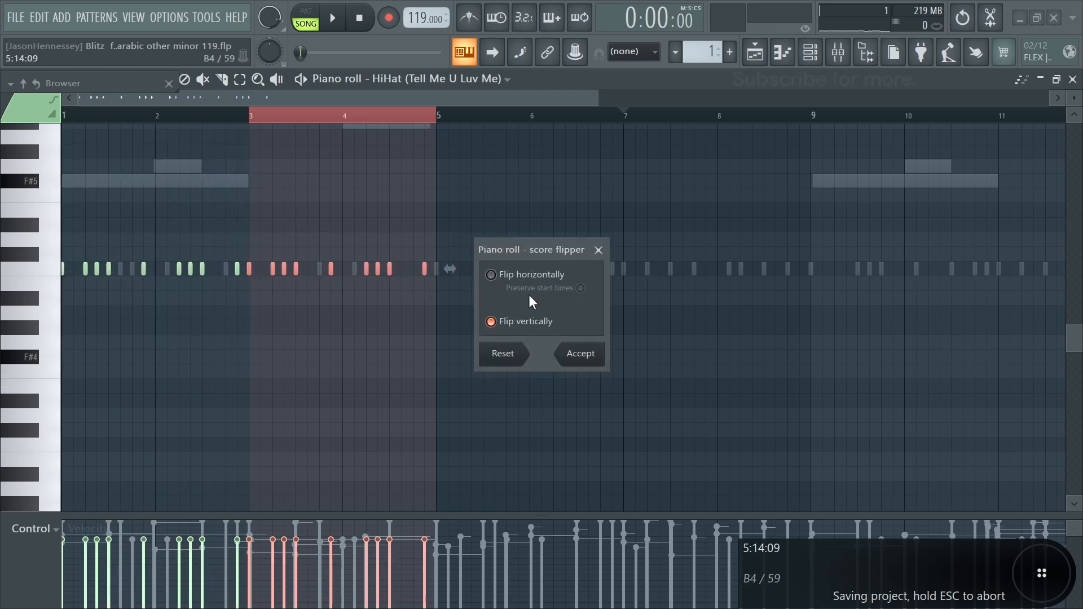
{"action": "left_click", "coordinate": [490, 274]}
{"action": "left_click", "coordinate": [580, 356]}
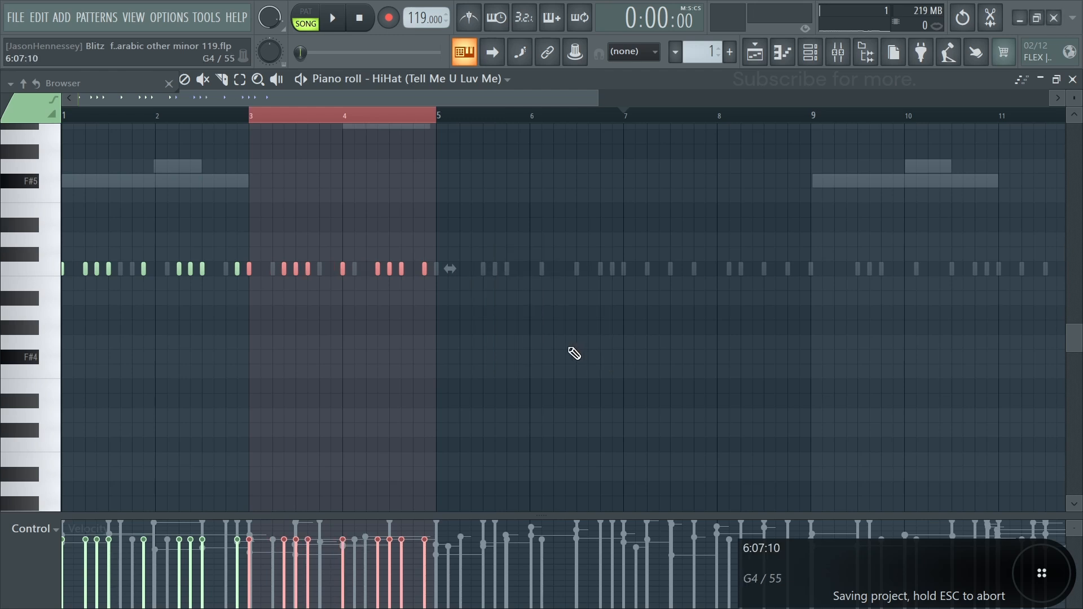
Play back the hi-hats, duplicate bars 1 to 4 into bars 5 to 8, and copy bars 1 to 8 into bars 9 to 16
{"action": "key", "text": "space"}
{"action": "scroll", "coordinate": [490, 331], "scroll_direction": "down", "scroll_amount": 3, "text": "ctrl"}
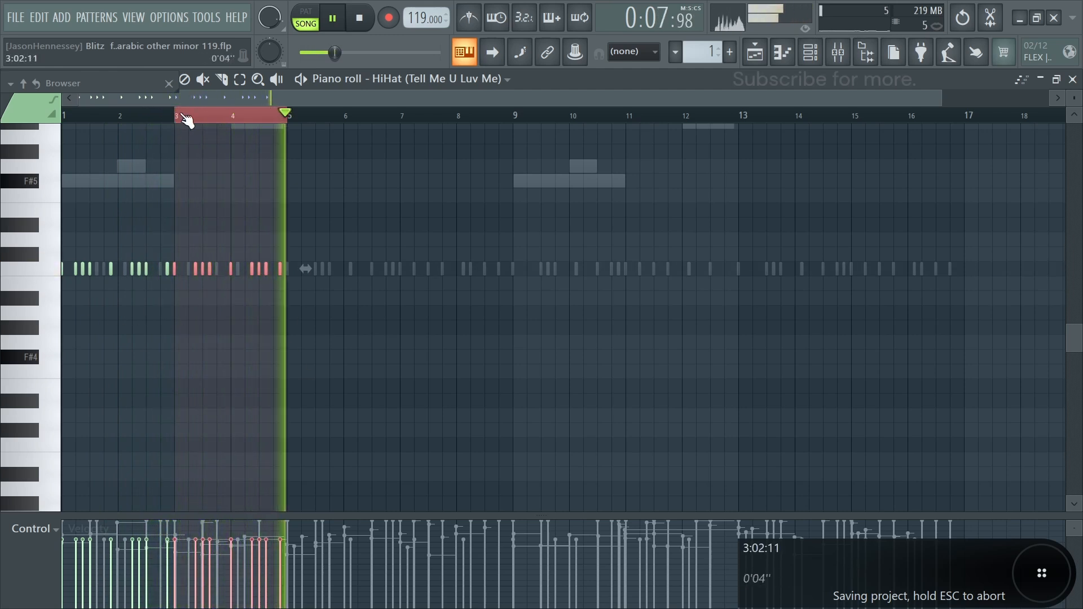
{"action": "key", "text": "space"}
{"action": "left_click_drag", "start_coordinate": [176, 116], "coordinate": [110, 126]}
{"action": "key", "text": "ctrl+b"}
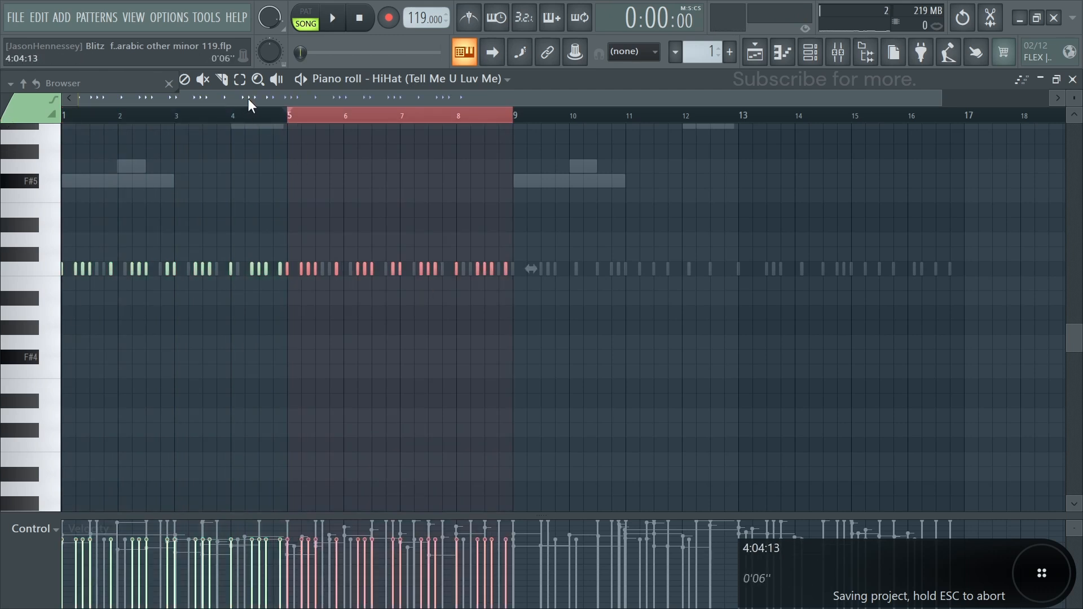
{"action": "left_click_drag", "start_coordinate": [288, 116], "coordinate": [63, 116]}
{"action": "key", "text": "ctrl+b"}
{"action": "key", "text": "space"}
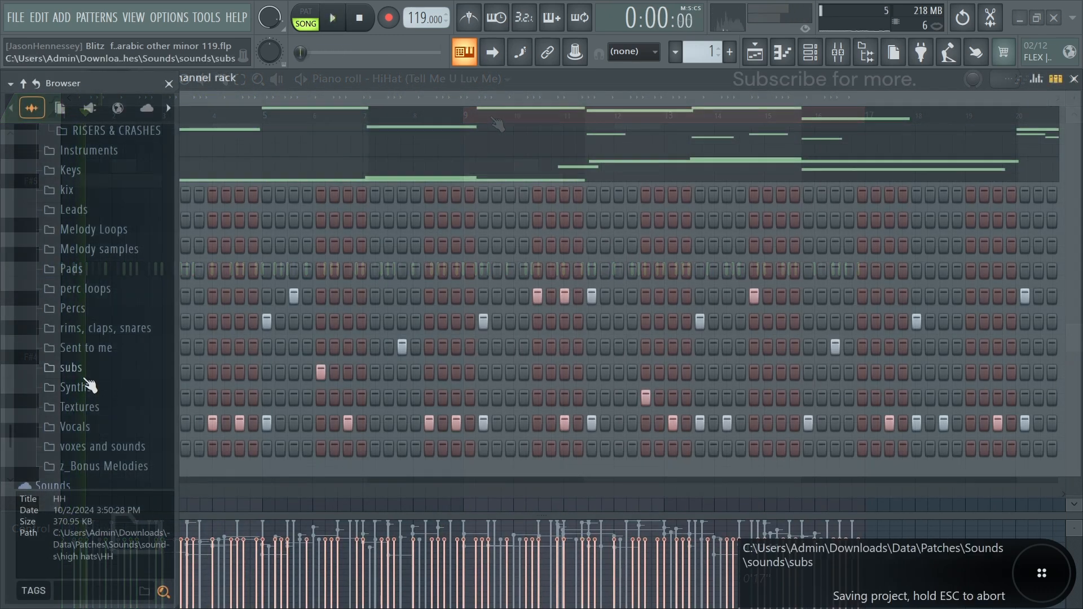
Open the Collected from Online folder inside subs and preview !1zay 808, #0nyx® 808 and #breathing• 808
{"action": "left_click", "coordinate": [79, 367]}
{"action": "scroll", "coordinate": [107, 351], "scroll_direction": "down", "scroll_amount": 3}
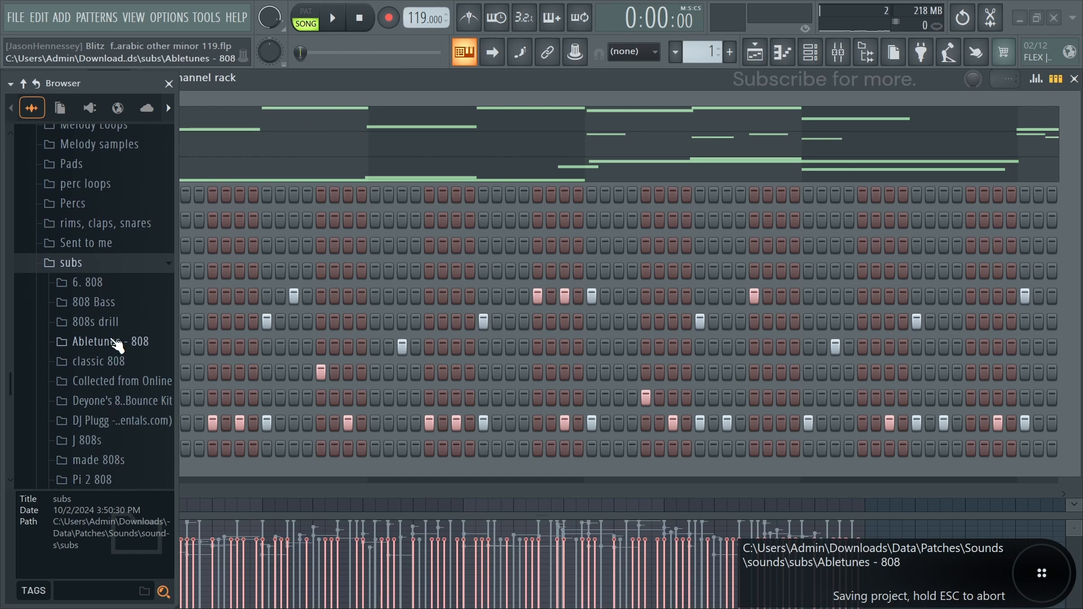
{"action": "scroll", "coordinate": [111, 374], "scroll_direction": "down", "scroll_amount": 3}
{"action": "left_click", "coordinate": [97, 284]}
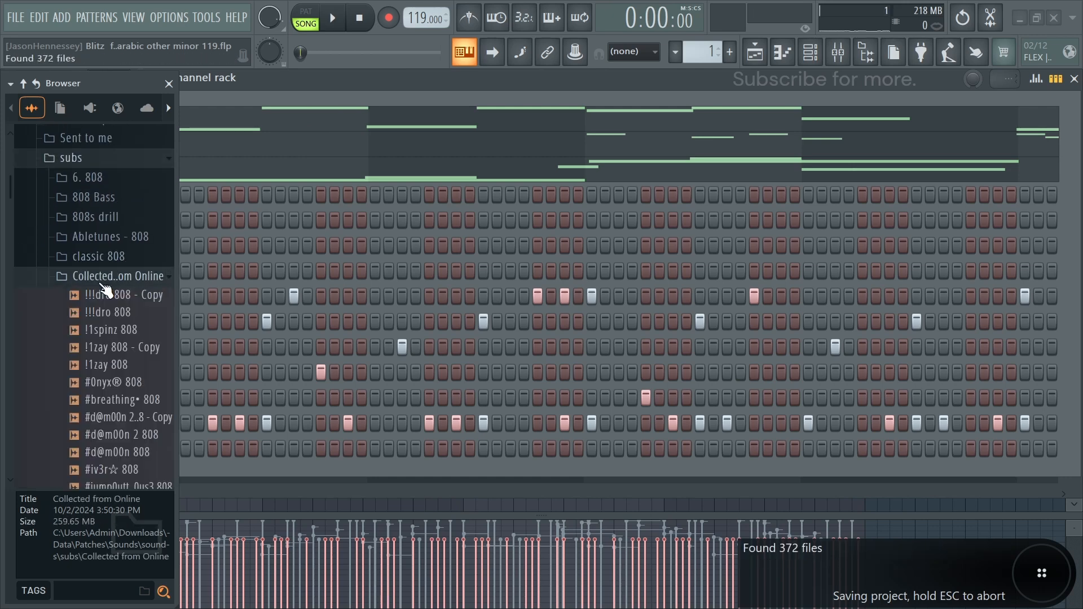
{"action": "left_click", "coordinate": [110, 348]}
{"action": "left_click", "coordinate": [107, 367]}
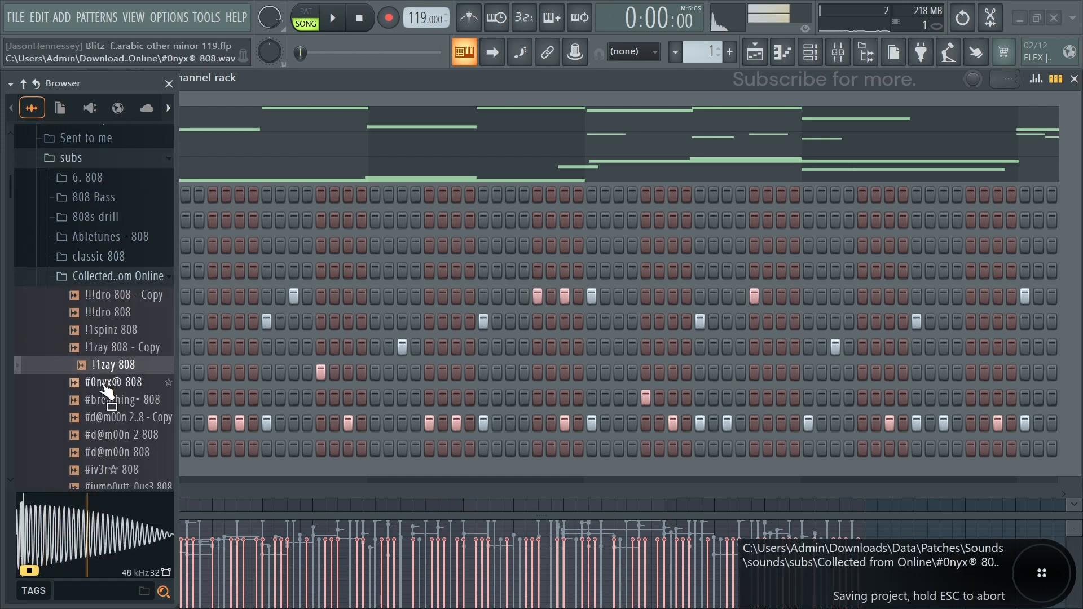
{"action": "left_click", "coordinate": [106, 383]}
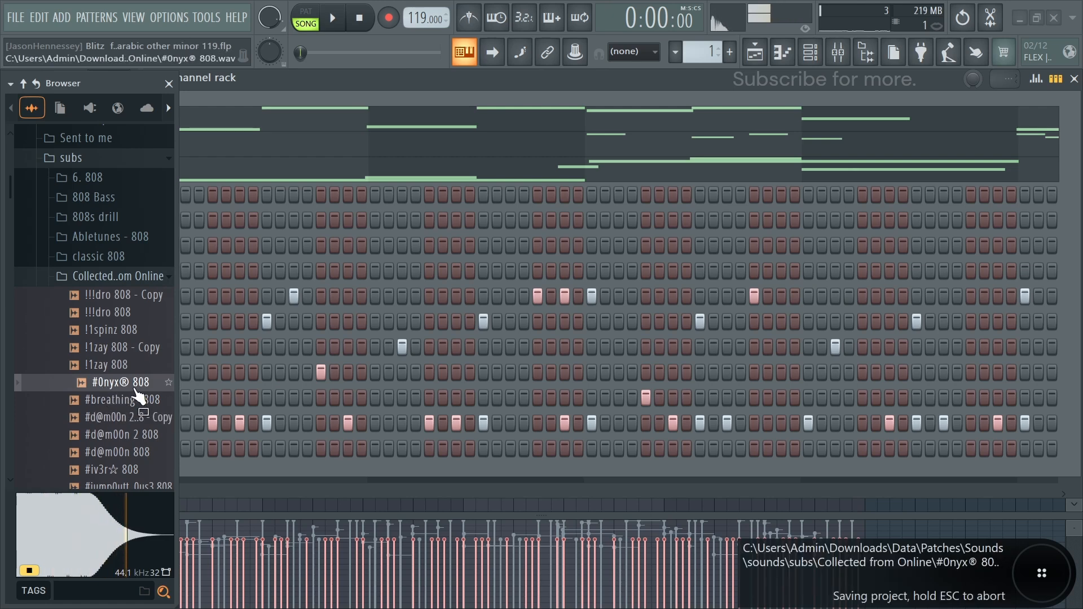
{"action": "left_click", "coordinate": [113, 400]}
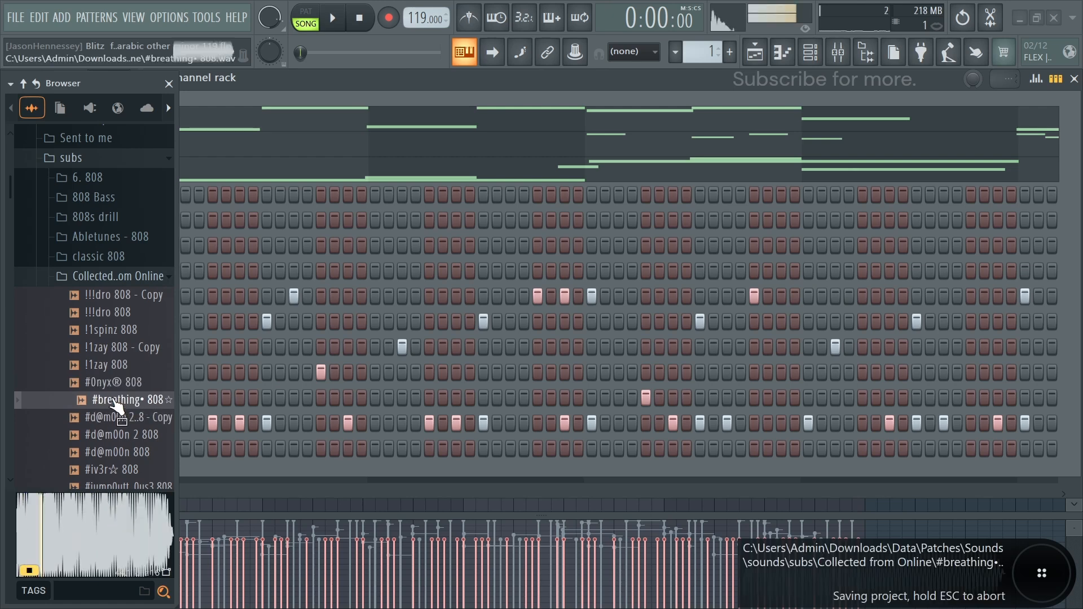
Add #breathing• 808 as a new channel above the kick and adjust its sample's trim threshold
{"action": "left_click_drag", "start_coordinate": [113, 405], "coordinate": [120, 446]}
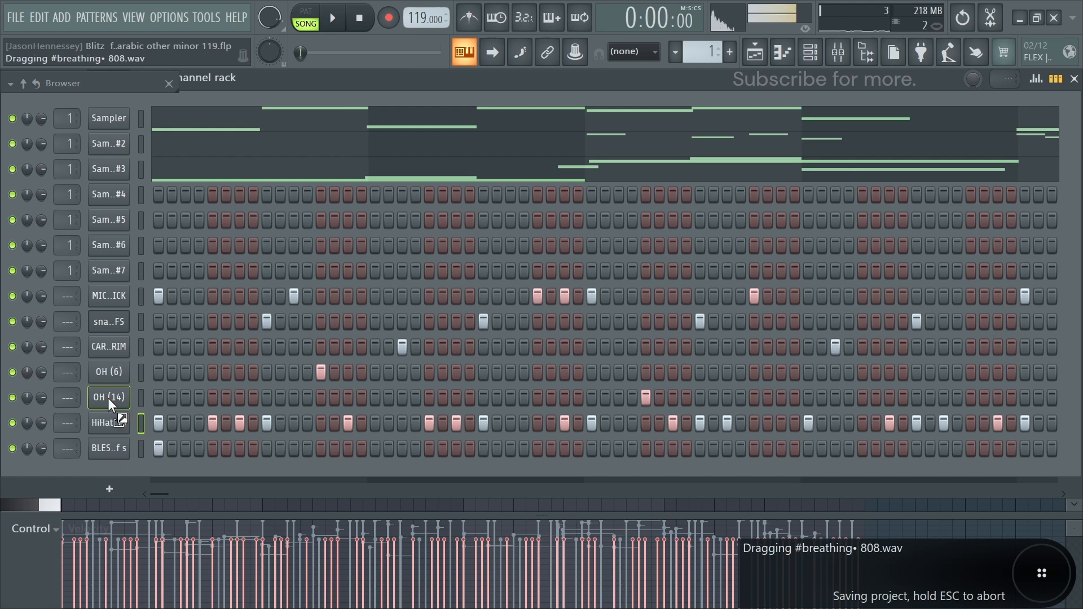
{"action": "left_click_drag", "start_coordinate": [103, 286], "coordinate": [104, 286]}
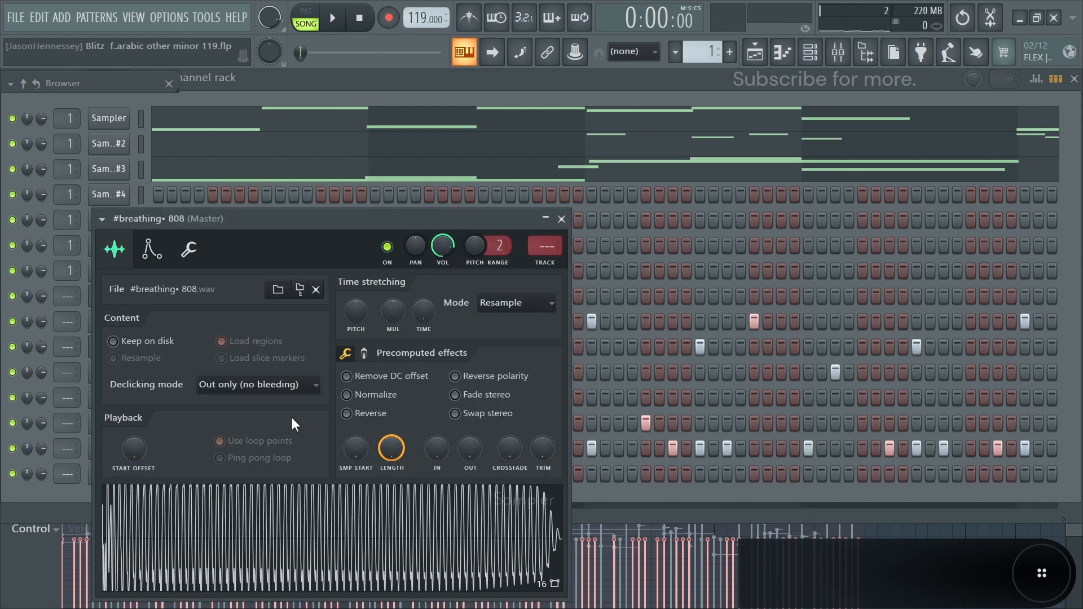
{"action": "left_click_drag", "start_coordinate": [534, 448], "coordinate": [480, 454]}
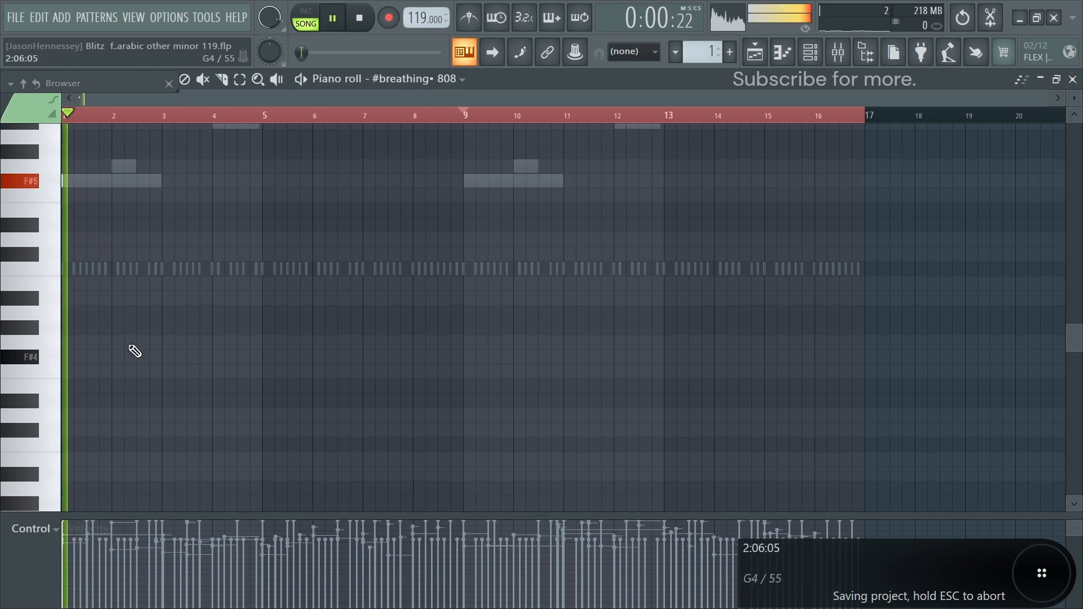
Place 808 notes on F#5 at steps 13 and 15 of bar 2 and on C#5 at the start of bar 3
{"action": "scroll", "coordinate": [130, 345], "scroll_direction": "up", "scroll_amount": 3}
{"action": "scroll", "coordinate": [56, 306], "scroll_direction": "up", "scroll_amount": 4}
{"action": "scroll", "coordinate": [91, 308], "scroll_direction": "up", "scroll_amount": 4}
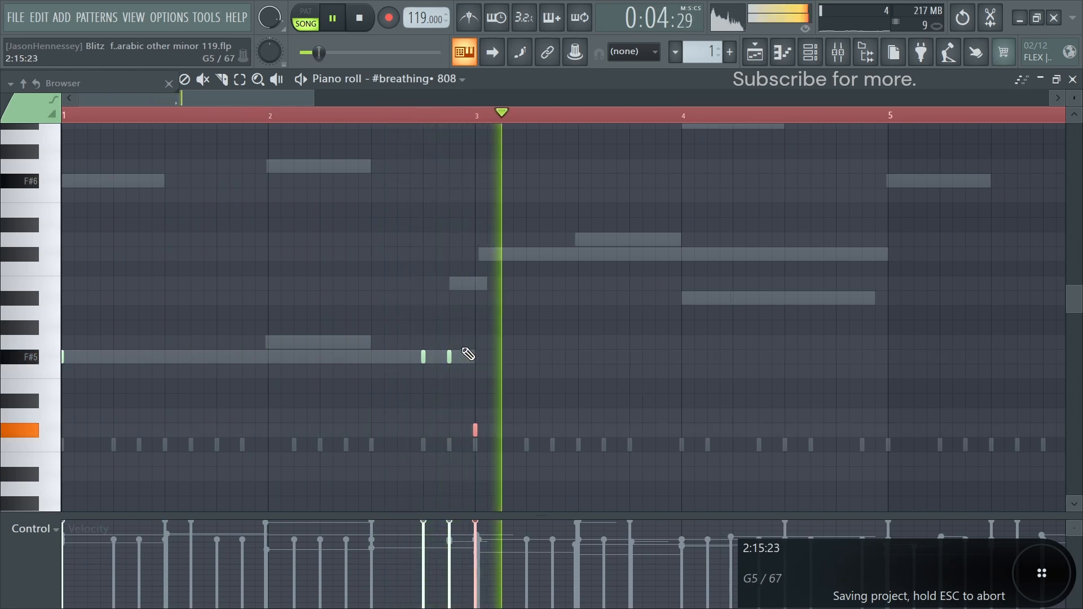
{"action": "left_click", "coordinate": [505, 376], "text": "ctrl"}
{"action": "key", "text": "space"}
{"action": "key", "text": "space"}
{"action": "scroll", "coordinate": [542, 371], "scroll_direction": "down", "scroll_amount": 2}
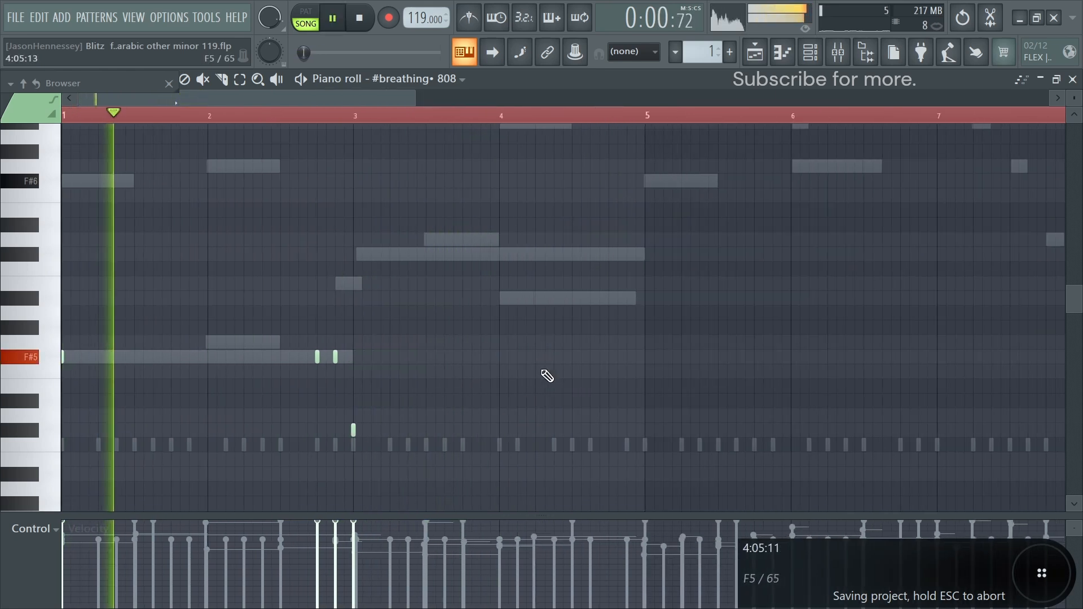
Add C#5 808 notes at steps 7 and 13 of bar 3 and a three-note run on the first three steps of bar 4
{"action": "scroll", "coordinate": [394, 435], "scroll_direction": "up", "scroll_amount": 4}
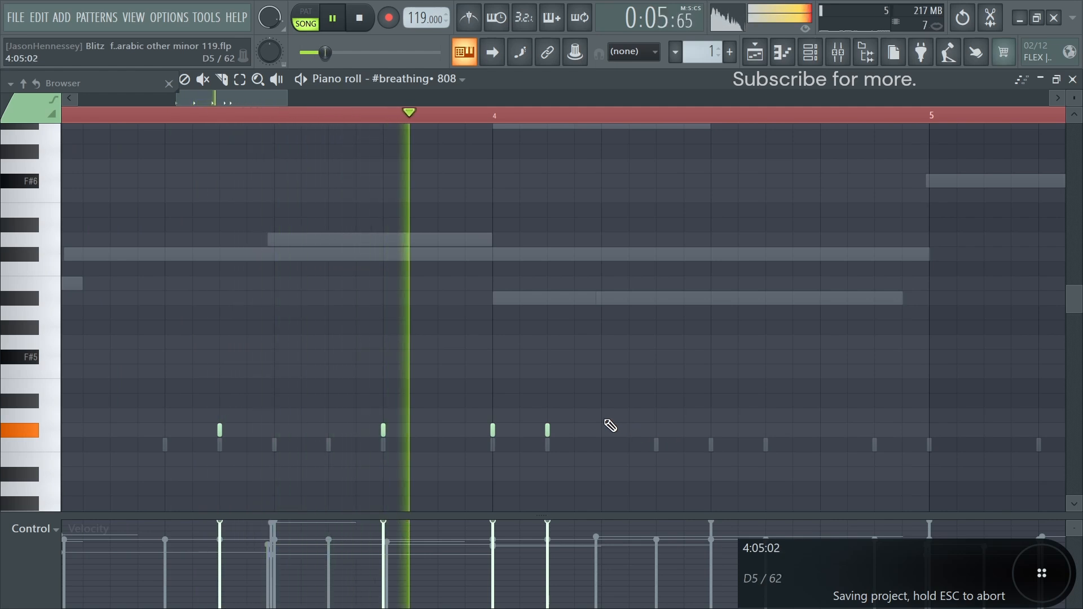
{"action": "scroll", "coordinate": [664, 455], "scroll_direction": "up", "scroll_amount": 1}
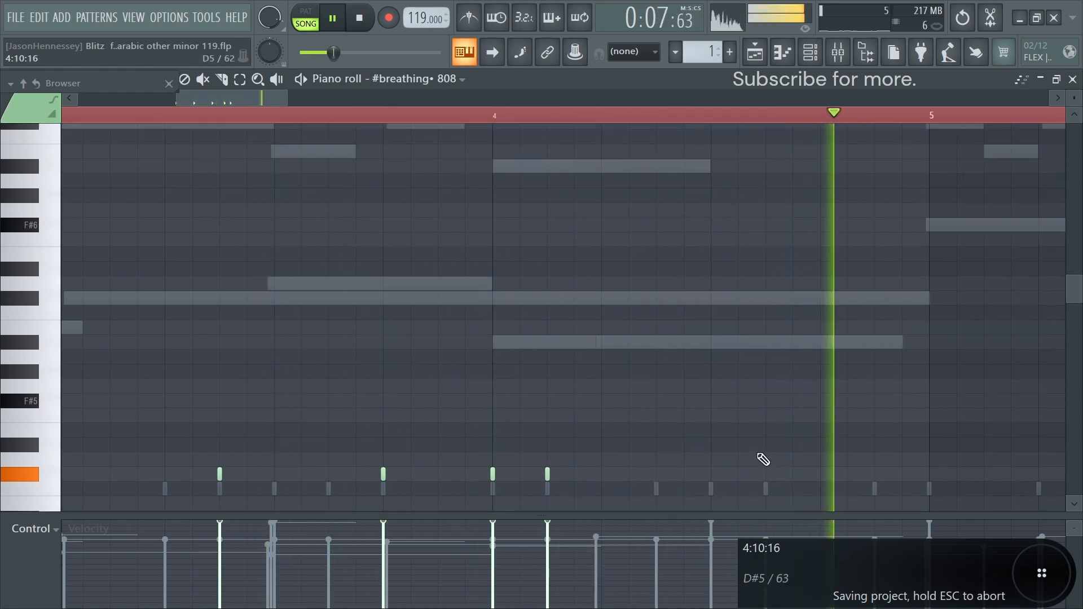
{"action": "left_click_drag", "start_coordinate": [593, 438], "coordinate": [486, 490]}
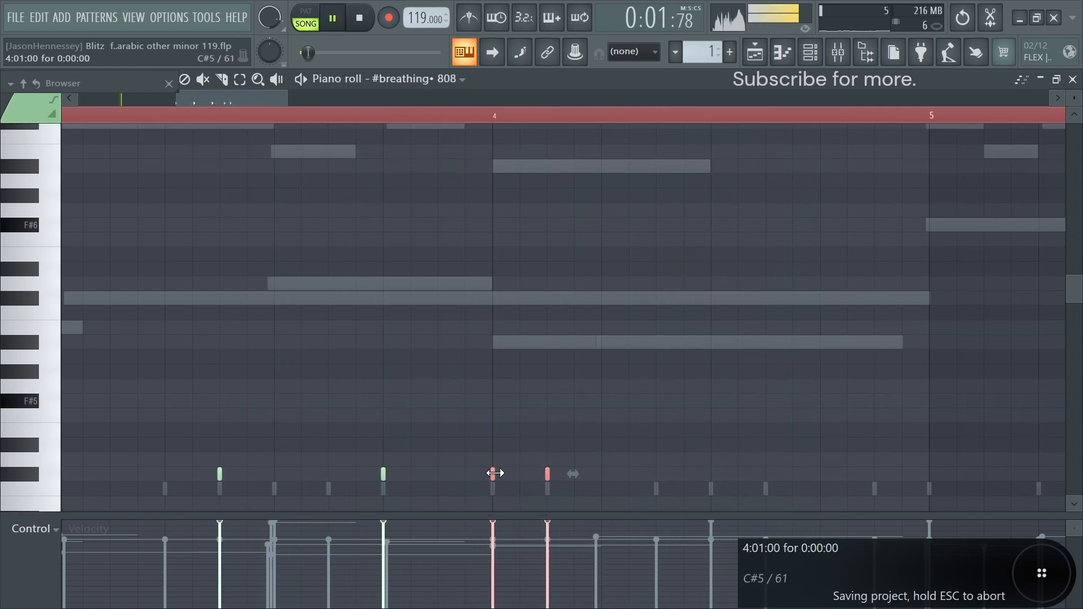
{"action": "scroll", "coordinate": [596, 398], "scroll_direction": "down", "scroll_amount": 2, "text": "ctrl"}
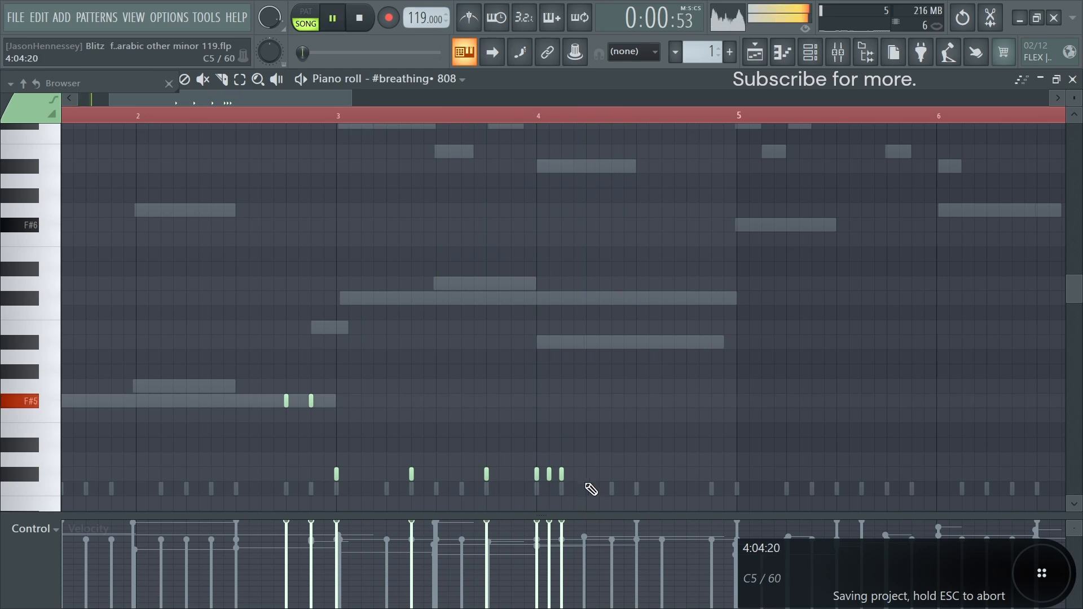
Move the three-note 808 run in bar 4 to steps 11 to 13 and raise it to A#5
{"action": "left_click_drag", "start_coordinate": [586, 469], "coordinate": [667, 471]}
{"action": "scroll", "coordinate": [756, 483], "scroll_direction": "up", "scroll_amount": 2, "text": "ctrl"}
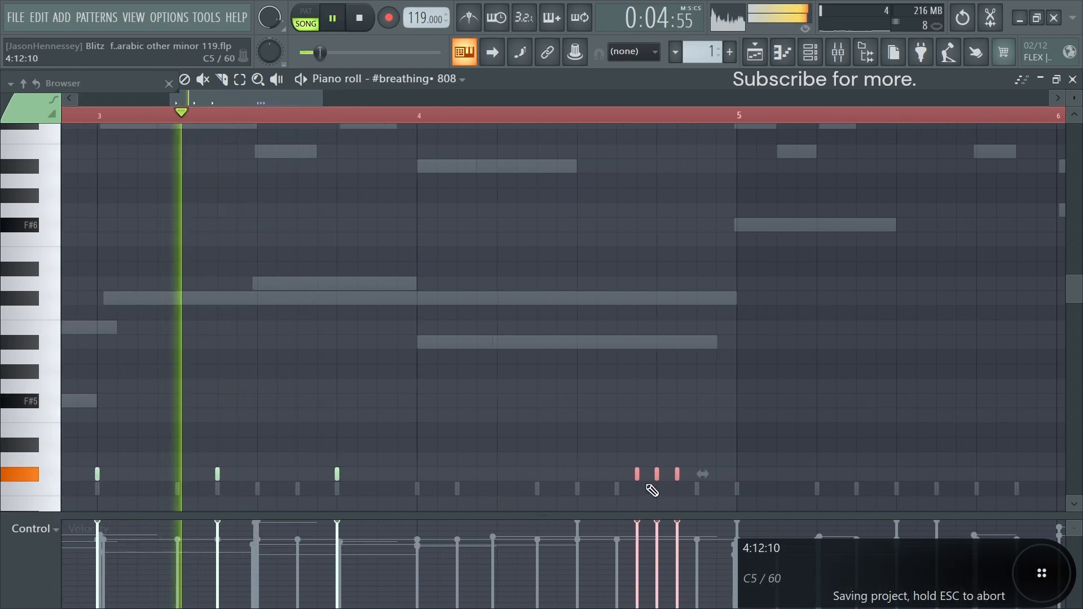
{"action": "left_click_drag", "start_coordinate": [636, 474], "coordinate": [621, 474]}
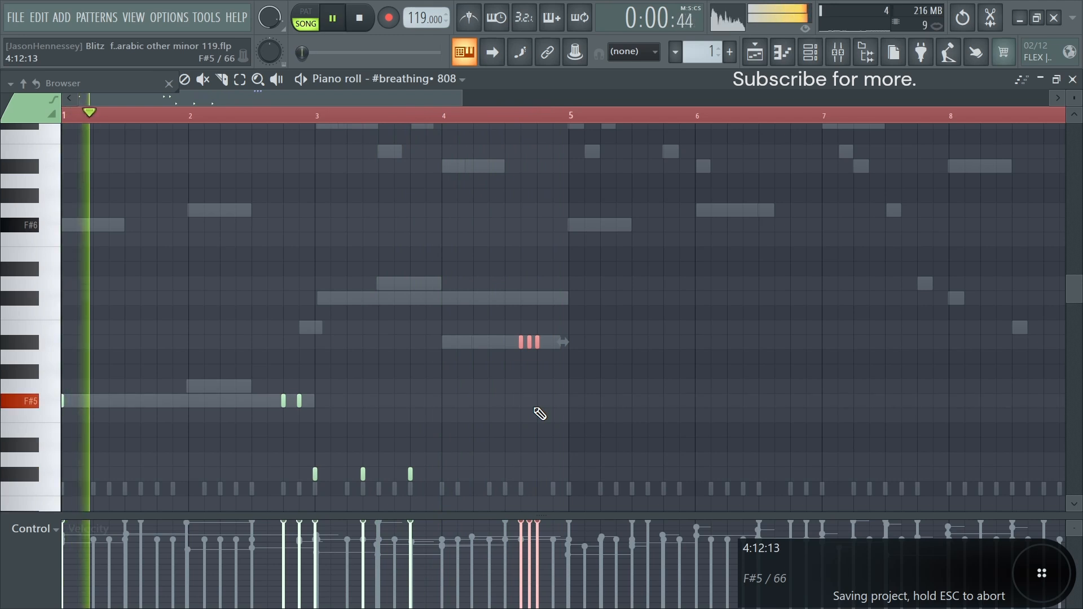
Select all 808 notes in bars 1 to 4 and copy them into bars 5 to 8 at the same pitches
{"action": "left_click_drag", "start_coordinate": [609, 321], "coordinate": [417, 377]}
{"action": "left_click_drag", "start_coordinate": [647, 277], "coordinate": [458, 363]}
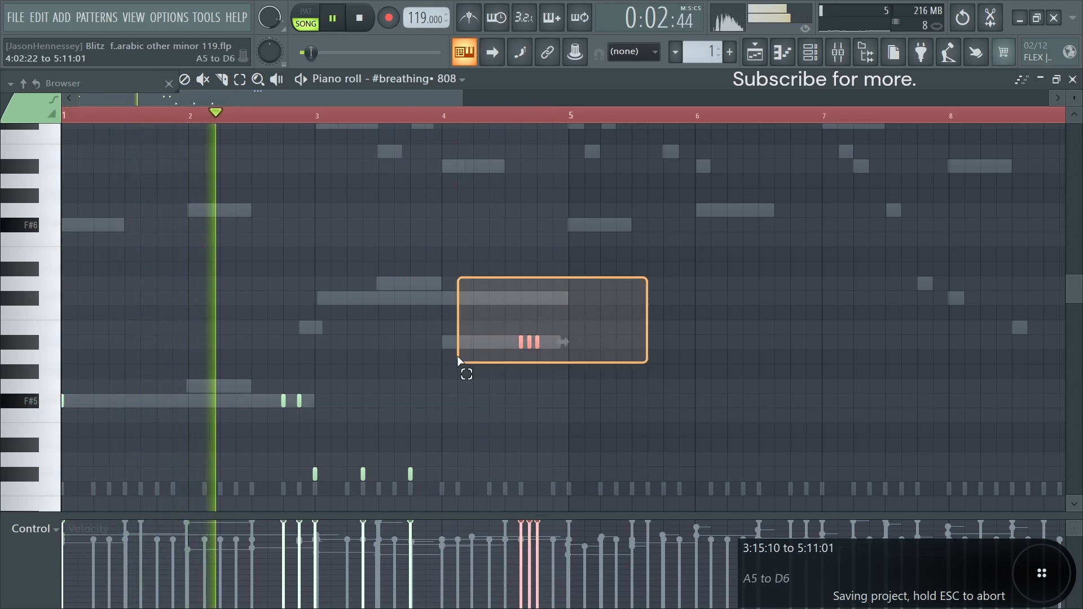
{"action": "key", "text": "space"}
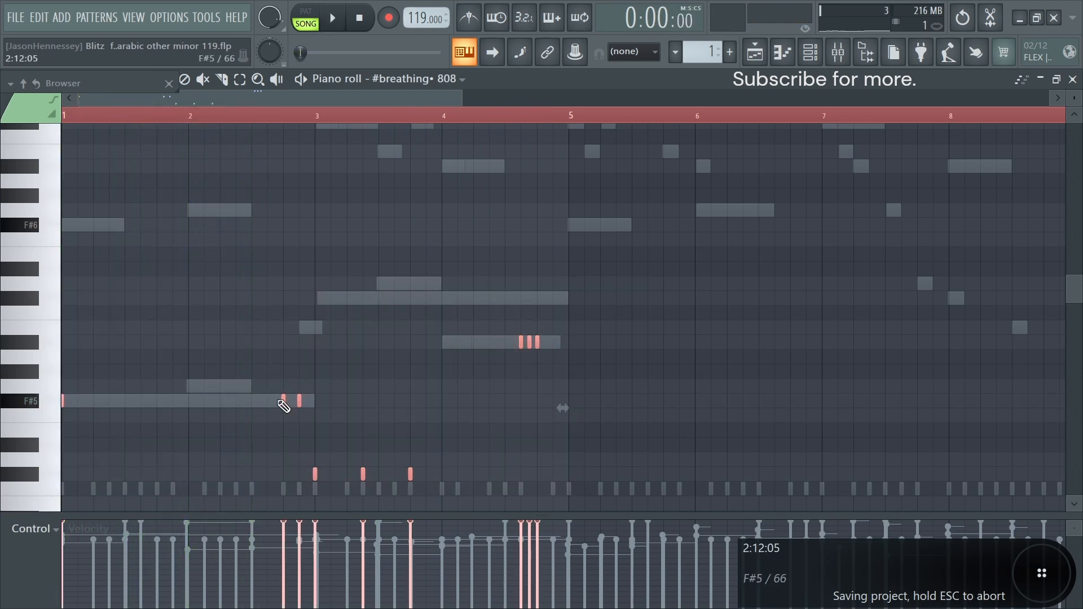
{"action": "left_click_drag", "start_coordinate": [281, 400], "coordinate": [770, 394]}
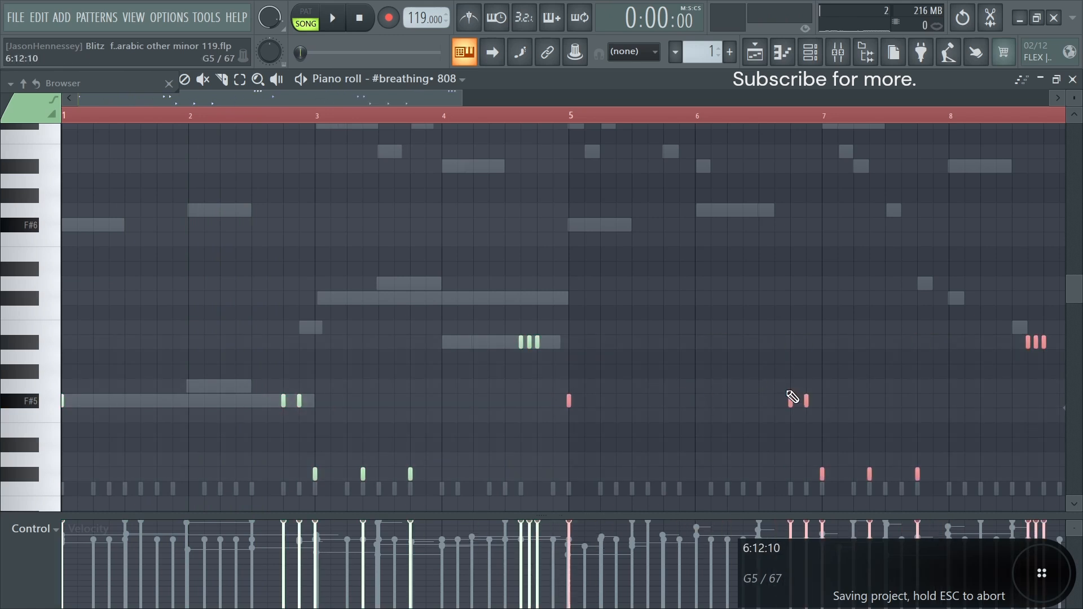
Play the 808 pattern, and raise the last note of the three-note runs in bars 4 and 8 to C#6
{"action": "scroll", "coordinate": [676, 412], "scroll_direction": "down", "scroll_amount": 3}
{"action": "key", "text": "space"}
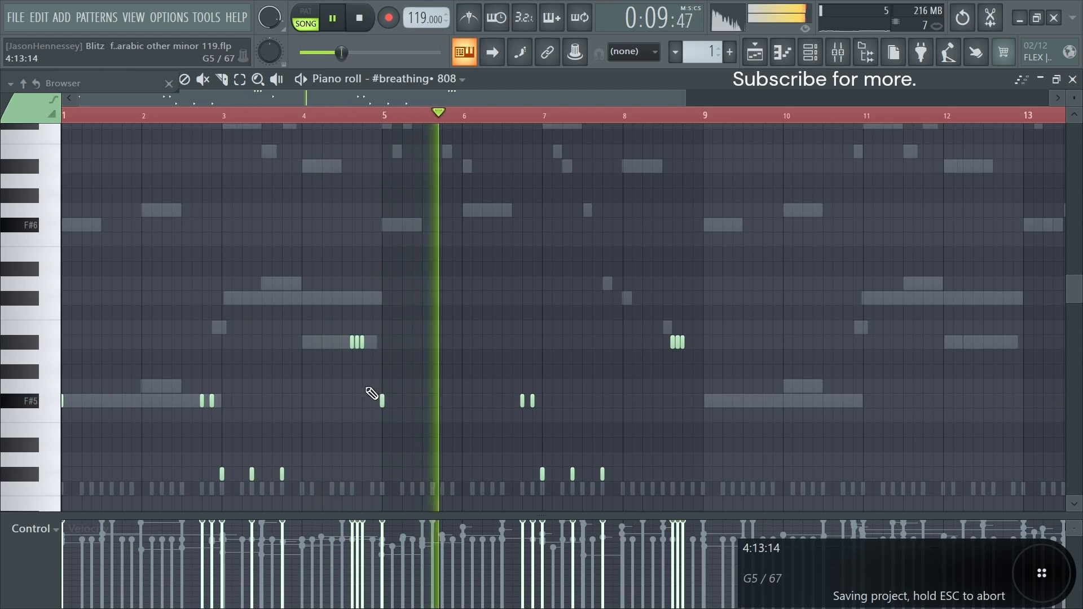
{"action": "scroll", "coordinate": [366, 378], "scroll_direction": "up", "scroll_amount": 2}
{"action": "key", "text": "space"}
{"action": "left_click_drag", "start_coordinate": [376, 323], "coordinate": [368, 343]}
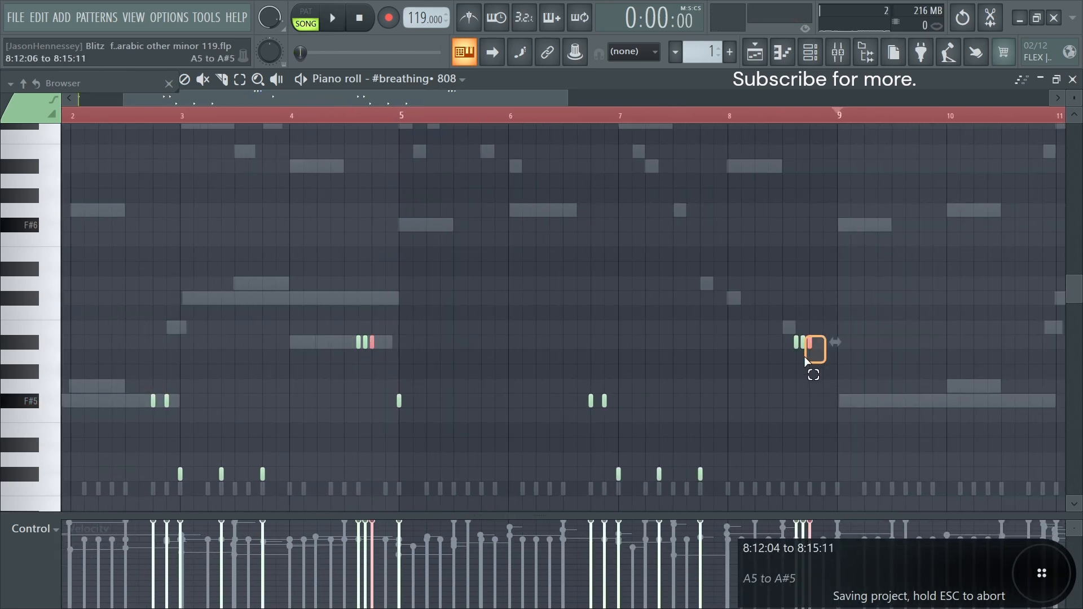
{"action": "scroll", "coordinate": [513, 377], "scroll_direction": "up", "scroll_amount": 2}
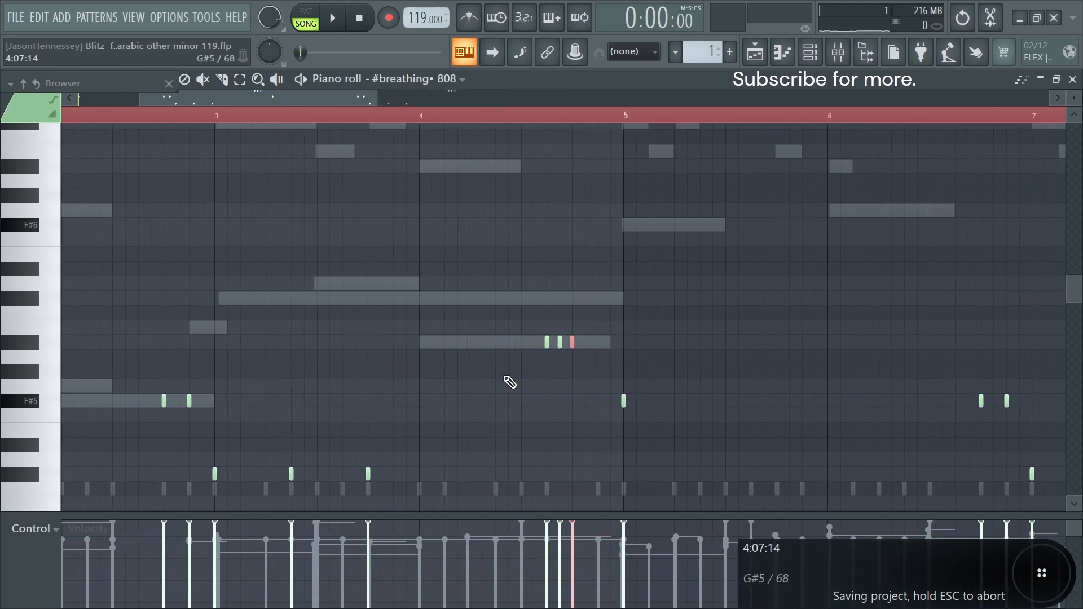
{"action": "scroll", "coordinate": [510, 383], "scroll_direction": "down", "scroll_amount": 3}
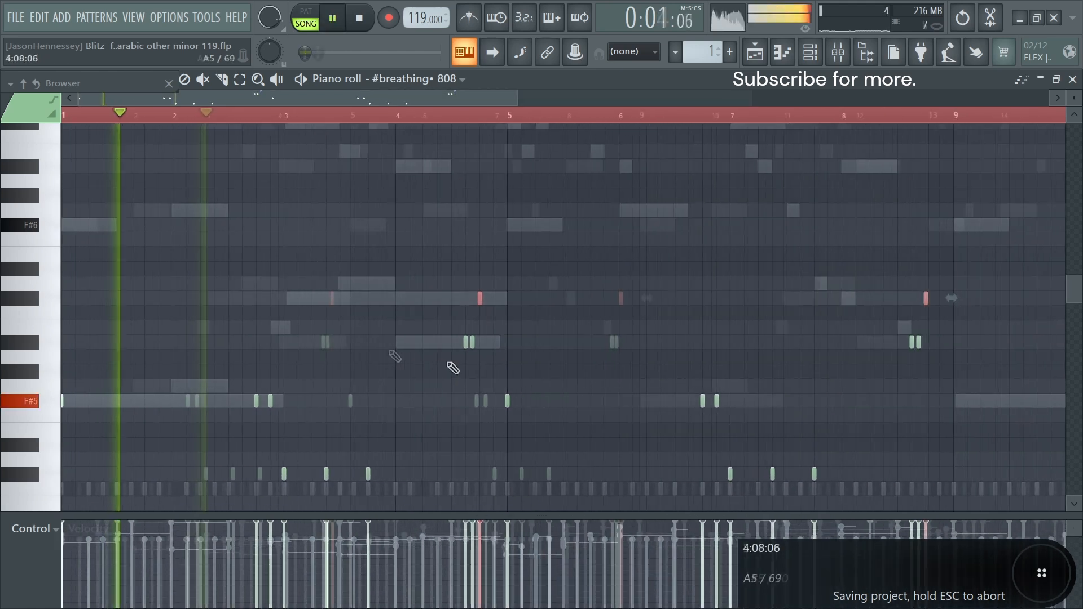
Lower the last note of the 808 runs in bars 4 and 8 by an octave to C#5 during playback
{"action": "left_click_drag", "start_coordinate": [600, 424], "coordinate": [129, 512]}
{"action": "left_click", "coordinate": [323, 390], "text": "ctrl"}
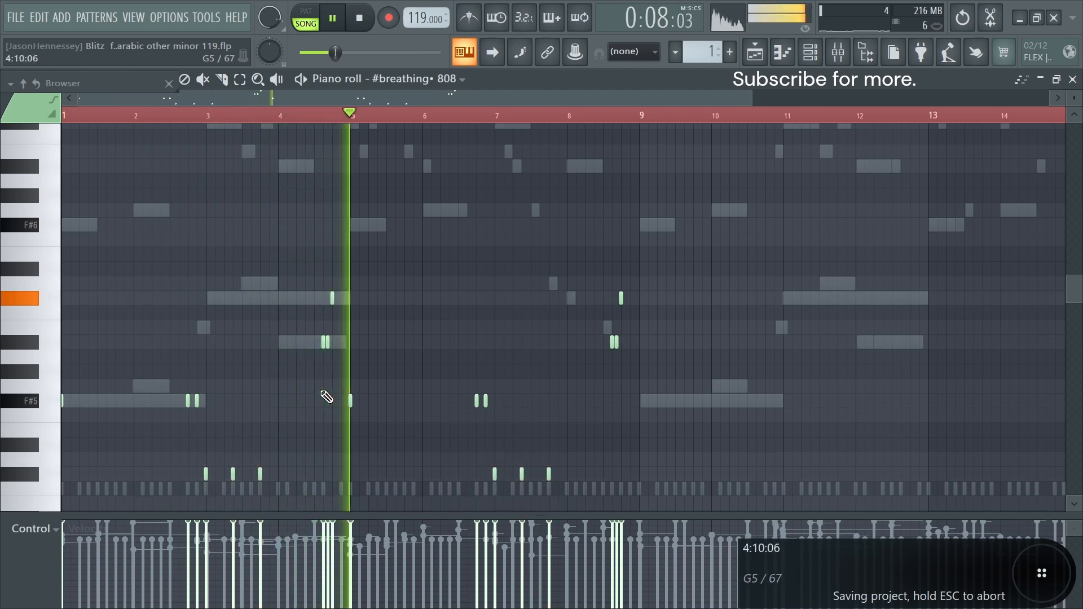
{"action": "left_click_drag", "start_coordinate": [654, 293], "coordinate": [238, 304]}
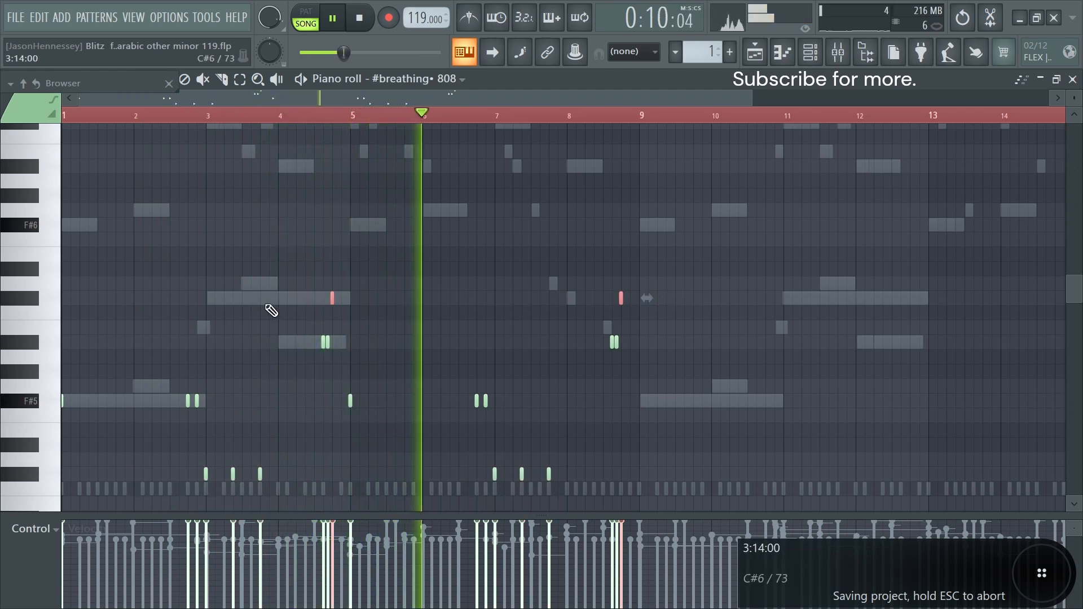
{"action": "key", "text": "ctrl+Down"}
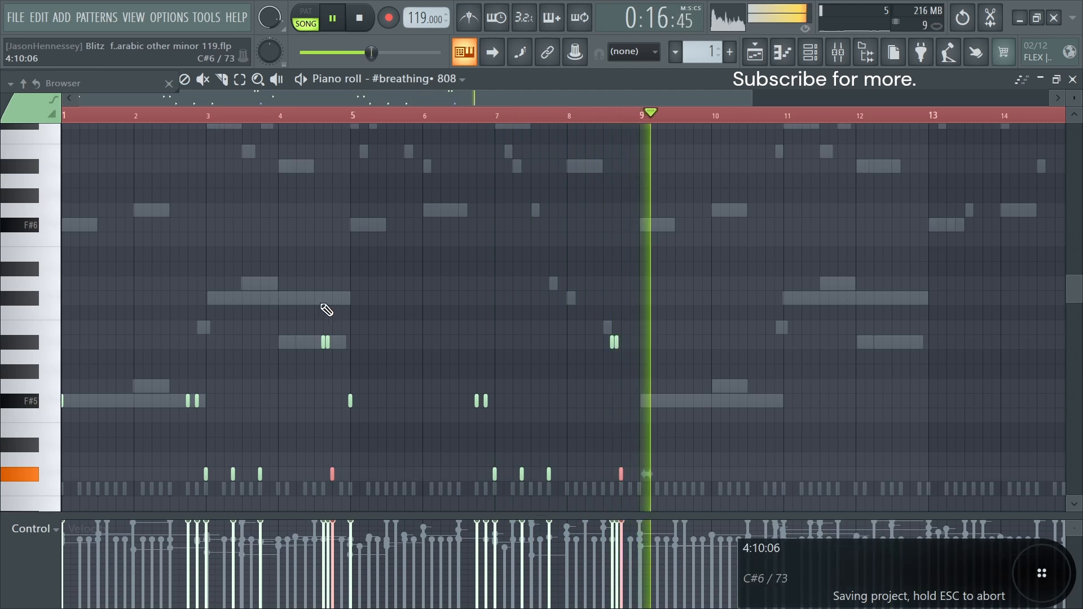
{"action": "key", "text": "space"}
Select all 808 notes in bars 1 to 8 and copy them into bars 9 to 16 at the same pitches
{"action": "left_click", "coordinate": [506, 333], "text": "ctrl"}
{"action": "scroll", "coordinate": [507, 334], "scroll_direction": "down", "scroll_amount": 2}
{"action": "left_click_drag", "start_coordinate": [582, 240], "coordinate": [7, 548]}
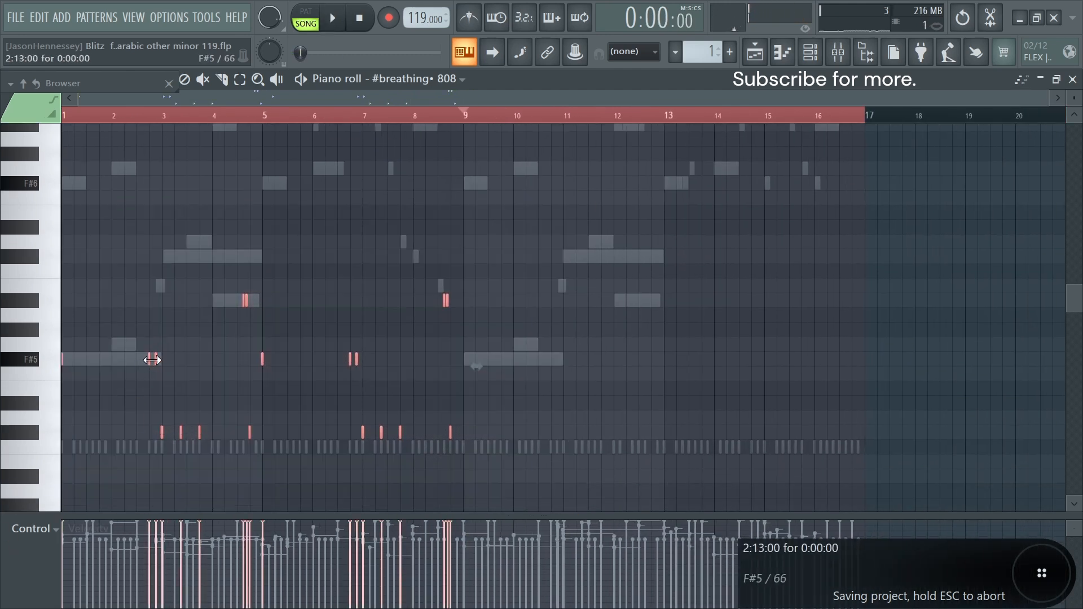
{"action": "left_click_drag", "start_coordinate": [147, 359], "coordinate": [551, 359], "text": "shift"}
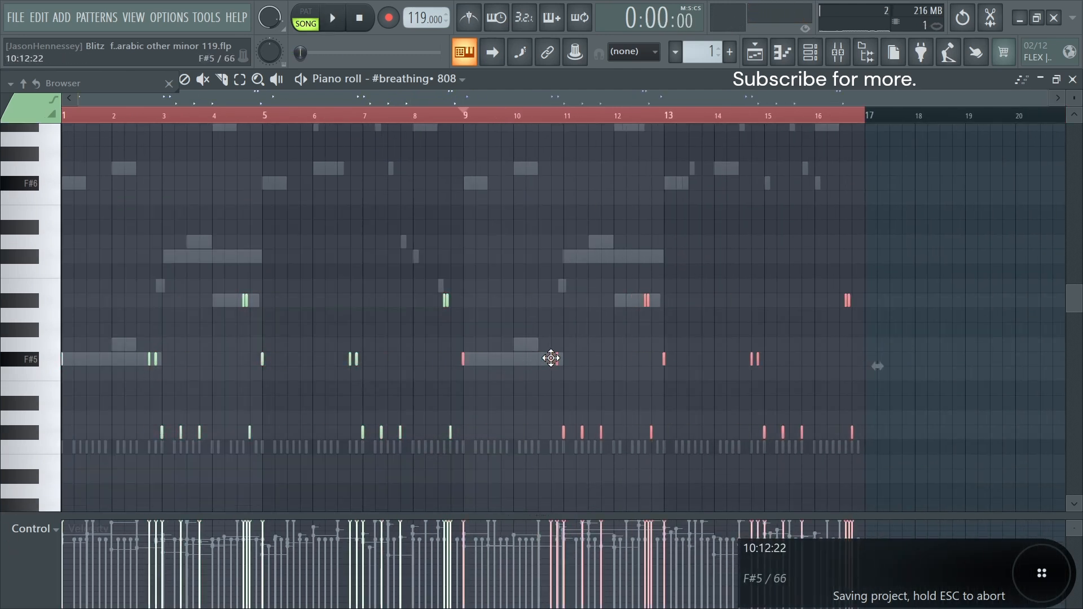
{"action": "right_click", "coordinate": [476, 406]}
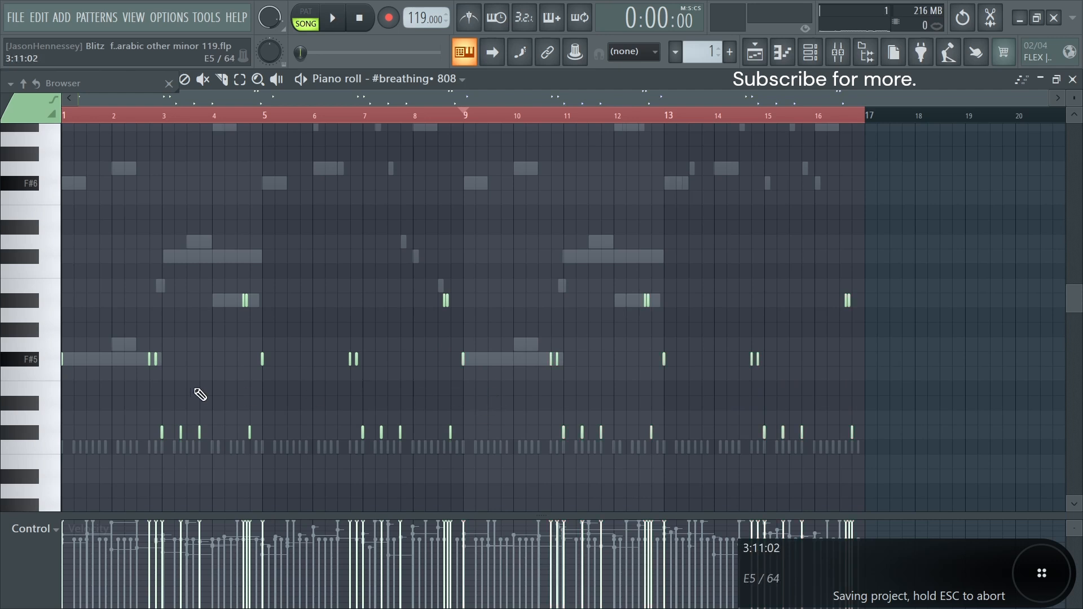
Add an F#6 808 note with reduced velocity at step 11 of bar 6 and play the section back
{"action": "scroll", "coordinate": [295, 355], "scroll_direction": "up", "scroll_amount": 6}
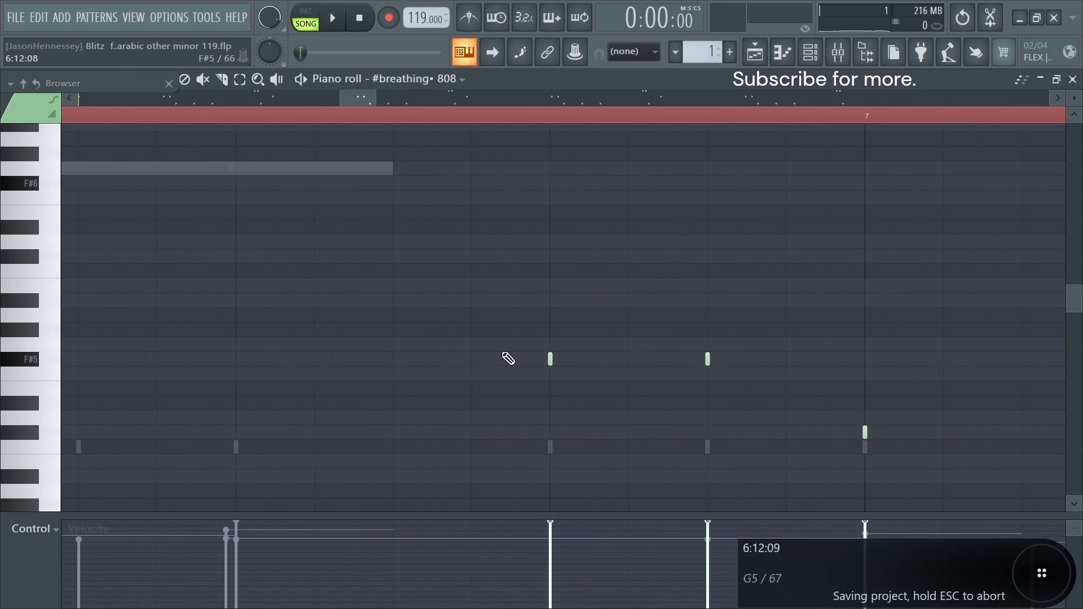
{"action": "left_click", "coordinate": [479, 343]}
{"action": "left_click_drag", "start_coordinate": [406, 328], "coordinate": [362, 371], "text": "ctrl"}
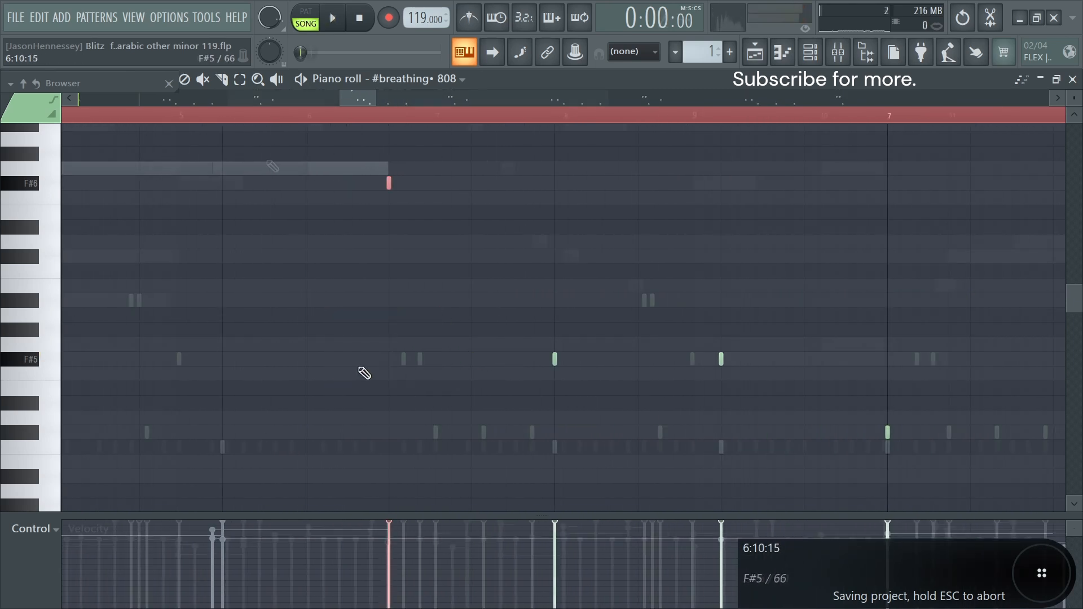
{"action": "scroll", "coordinate": [362, 369], "scroll_direction": "down", "scroll_amount": 6}
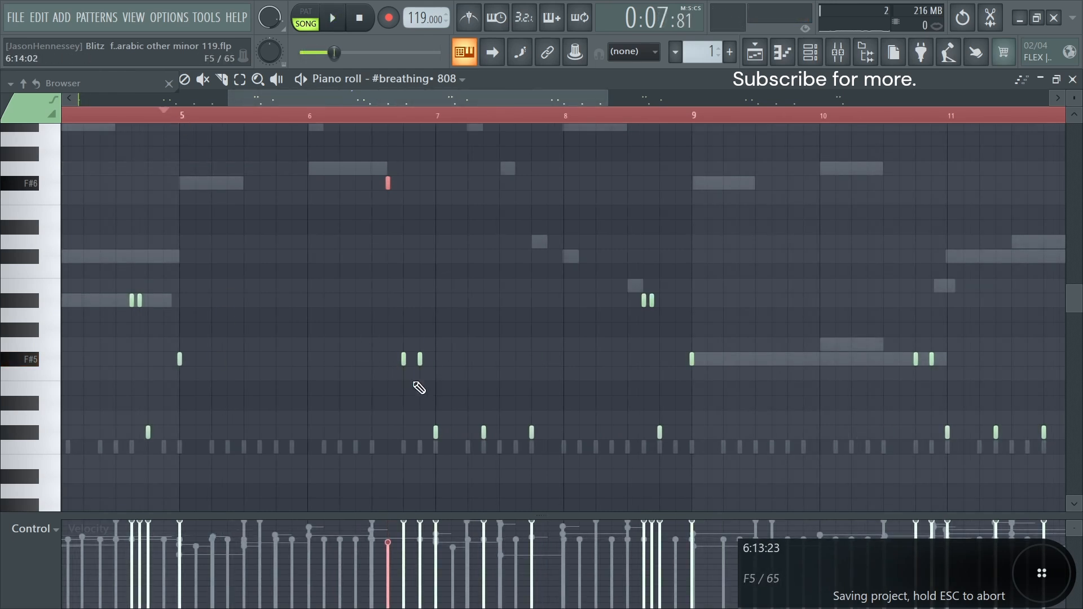
{"action": "key", "text": "space"}
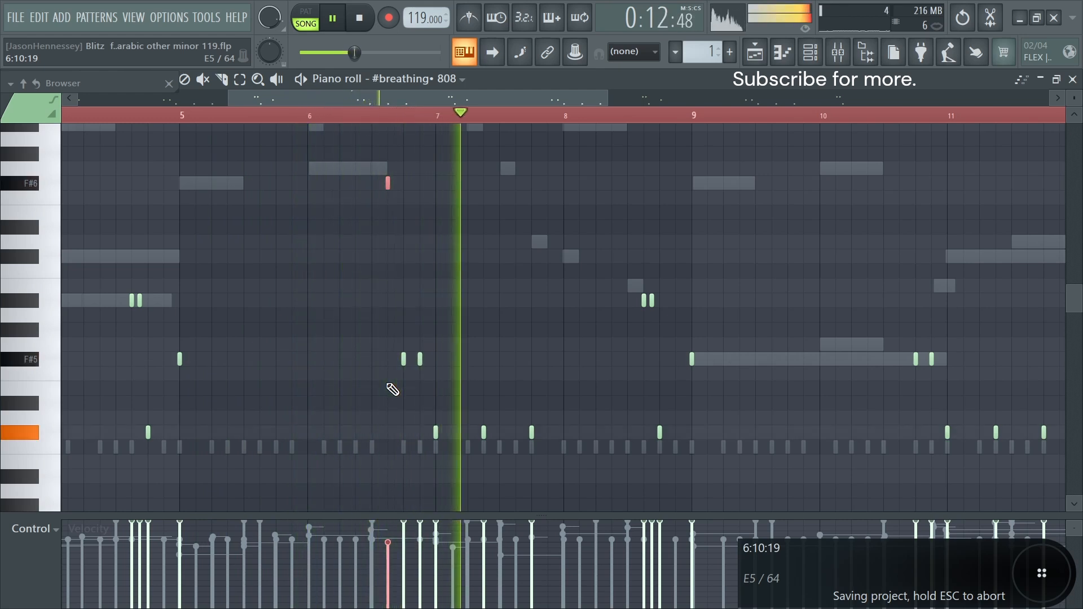
{"action": "key", "text": "space"}
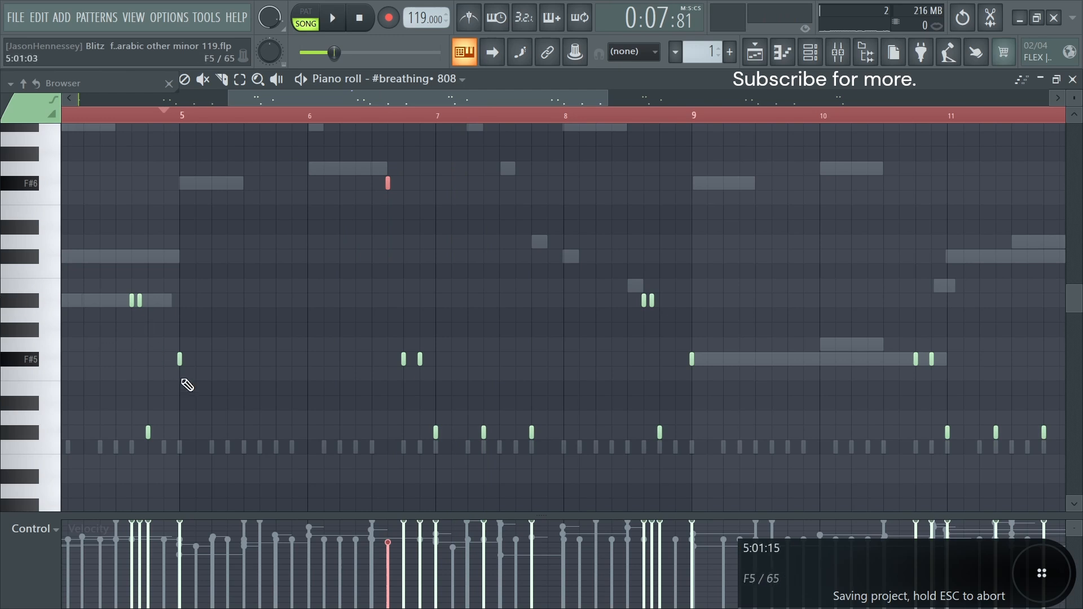
Try an extra F#5 808 note at step 11 of bar 6 and choose Cell as the piano roll snap
{"action": "scroll", "coordinate": [495, 386], "scroll_direction": "up", "scroll_amount": 4}
{"action": "scroll", "coordinate": [466, 354], "scroll_direction": "up", "scroll_amount": 3}
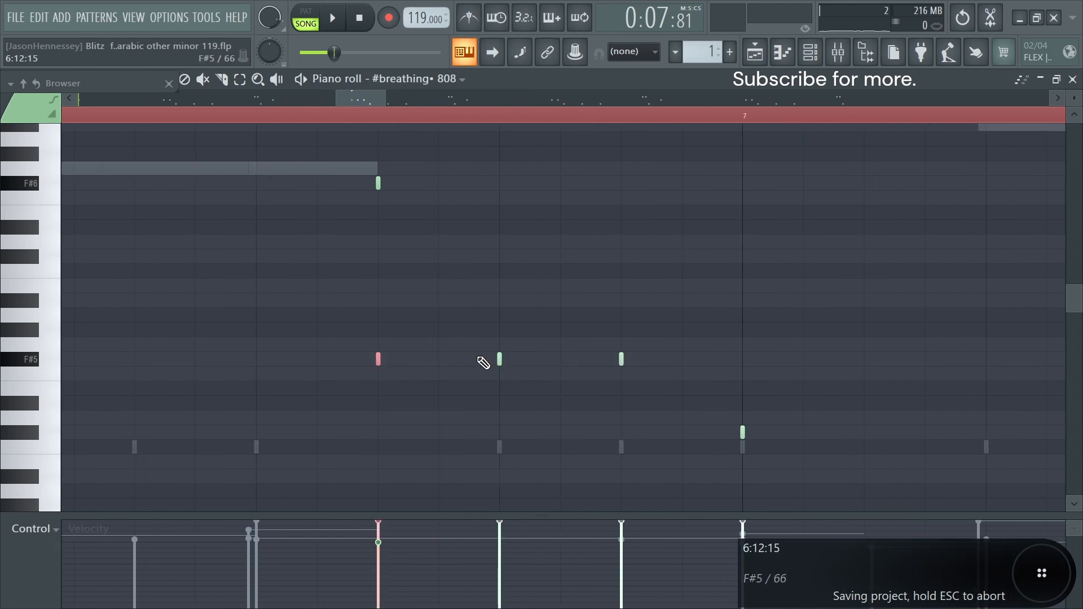
{"action": "mouse_move", "coordinate": [113, 96]}
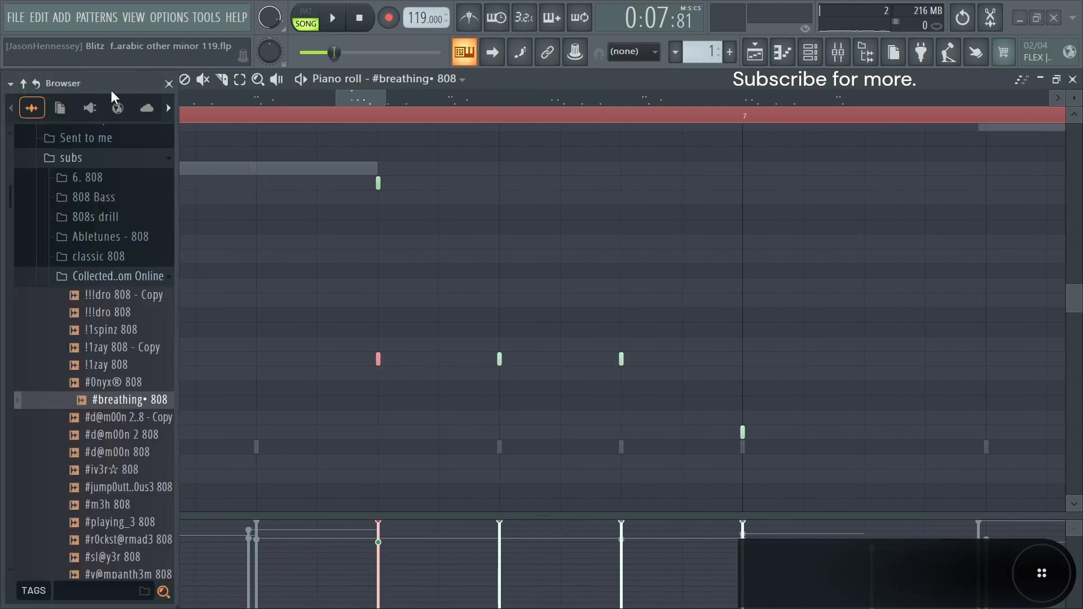
{"action": "left_click", "coordinate": [168, 84]}
{"action": "left_click", "coordinate": [48, 80]}
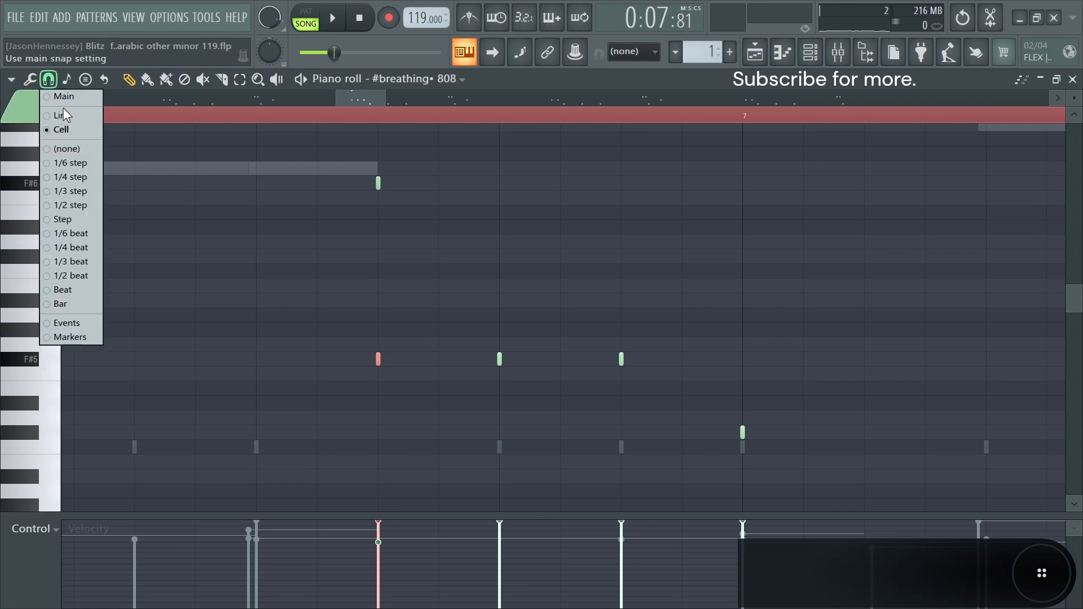
{"action": "left_click", "coordinate": [65, 133]}
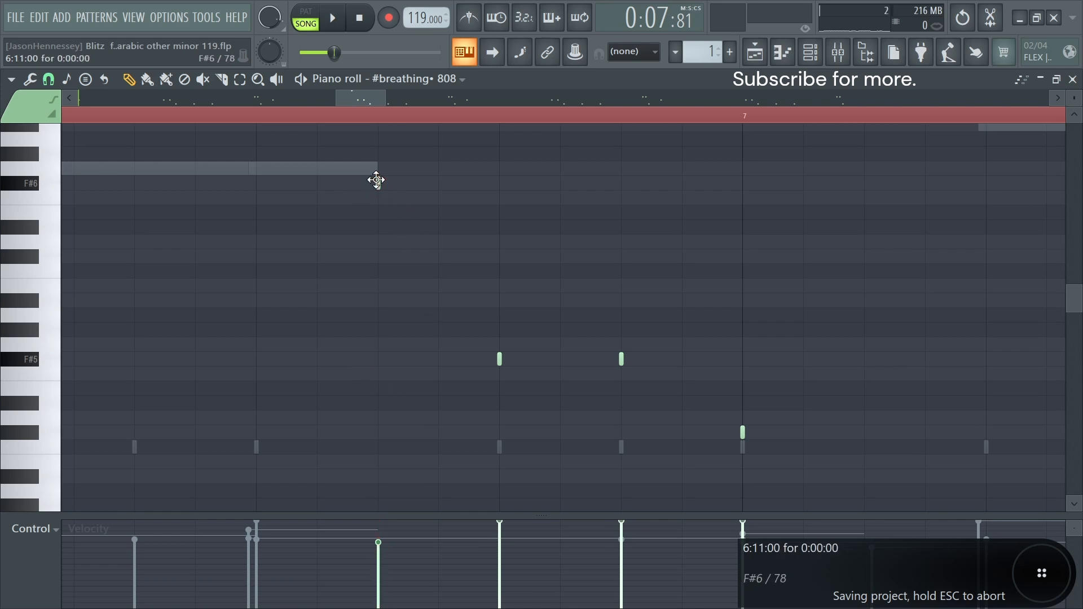
Examine the F#6 note and the F#5 note after it in bar 6, and play the 808 pattern from just before bar 5
{"action": "left_click_drag", "start_coordinate": [428, 145], "coordinate": [292, 248]}
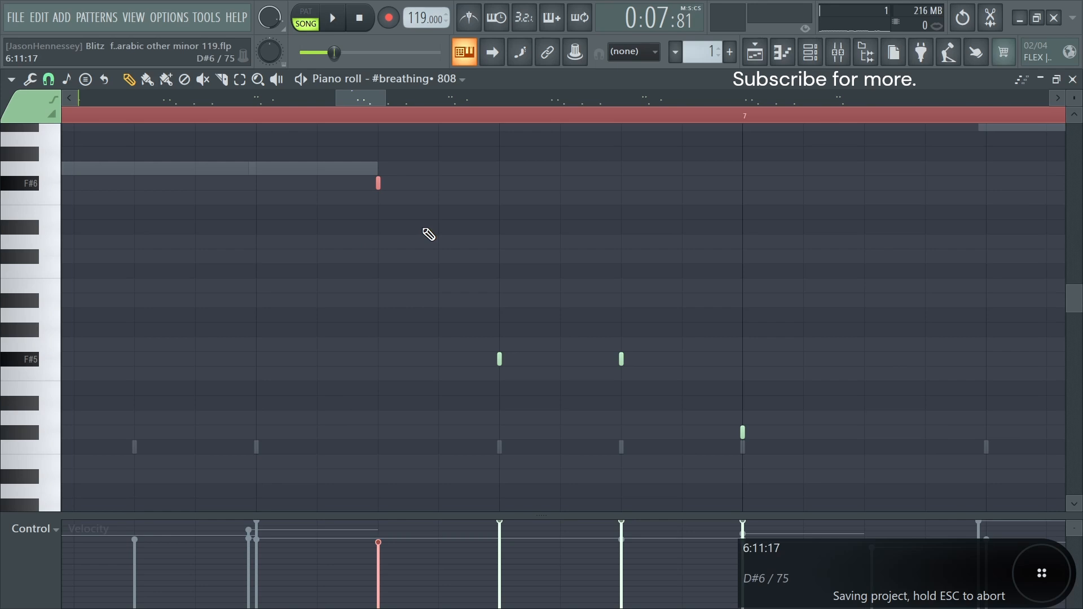
{"action": "scroll", "coordinate": [452, 243], "scroll_direction": "down", "scroll_amount": 3}
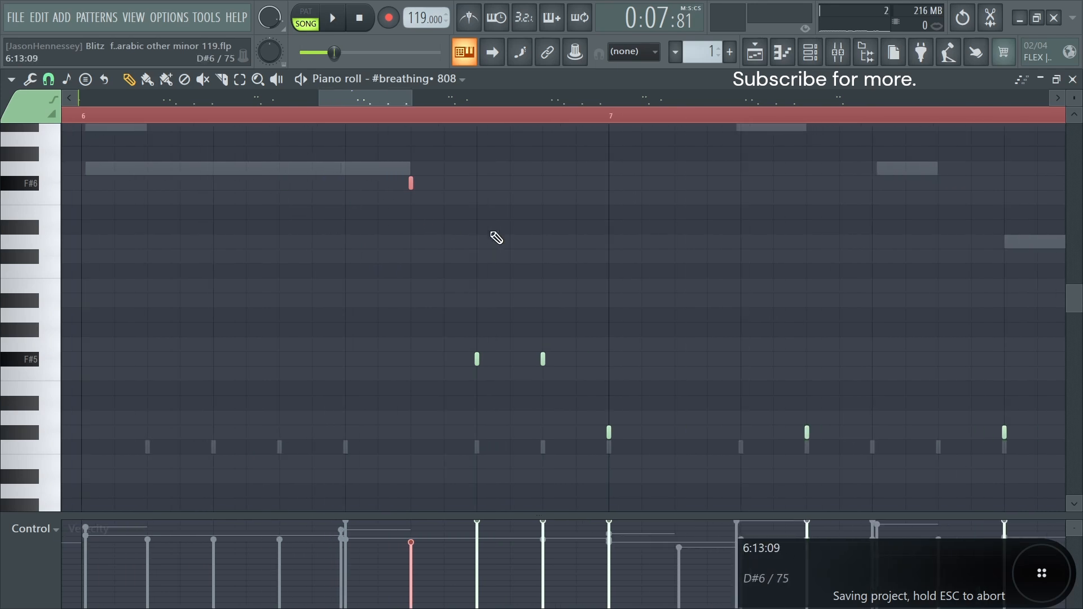
{"action": "left_click_drag", "start_coordinate": [508, 161], "coordinate": [261, 467]}
{"action": "scroll", "coordinate": [451, 288], "scroll_direction": "up", "scroll_amount": 4}
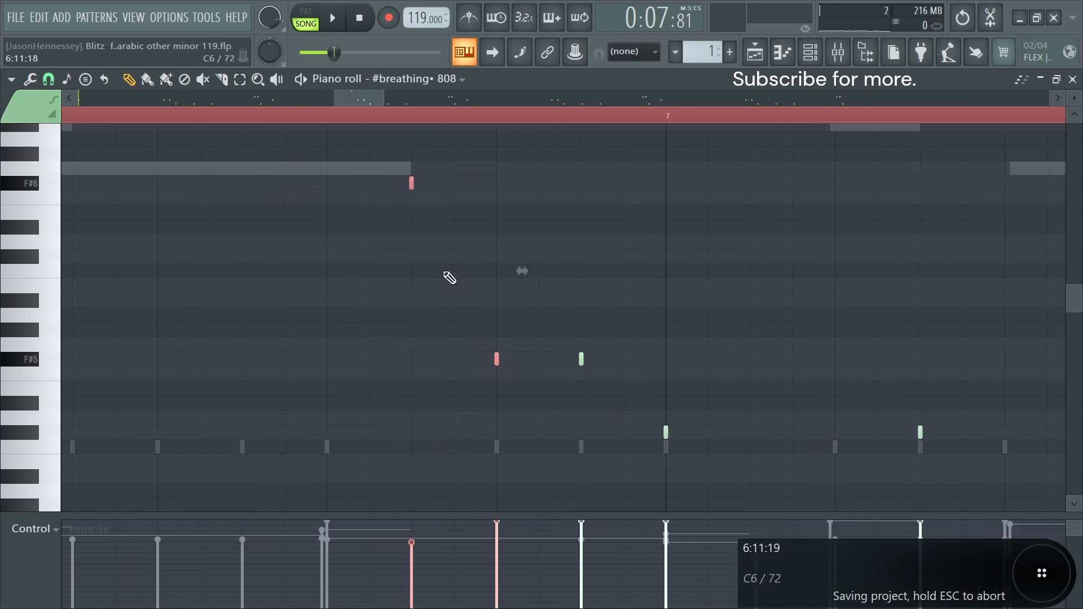
{"action": "scroll", "coordinate": [547, 330], "scroll_direction": "down", "scroll_amount": 4}
{"action": "scroll", "coordinate": [533, 322], "scroll_direction": "down", "scroll_amount": 1}
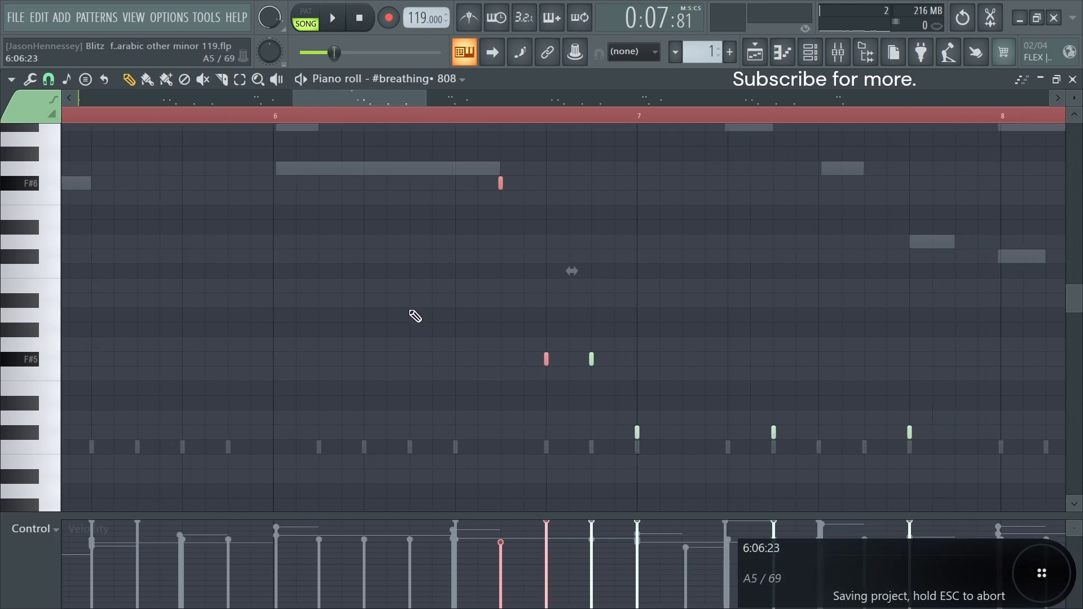
{"action": "scroll", "coordinate": [415, 316], "scroll_direction": "down", "scroll_amount": 2}
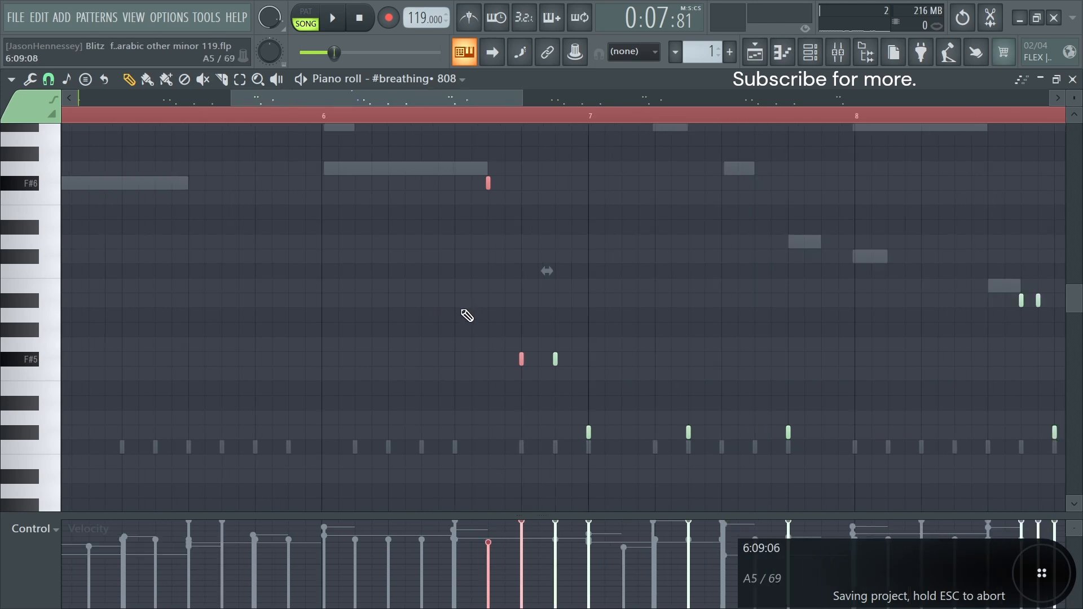
{"action": "scroll", "coordinate": [207, 110], "scroll_direction": "left", "scroll_amount": 1}
{"action": "left_click", "coordinate": [223, 115]}
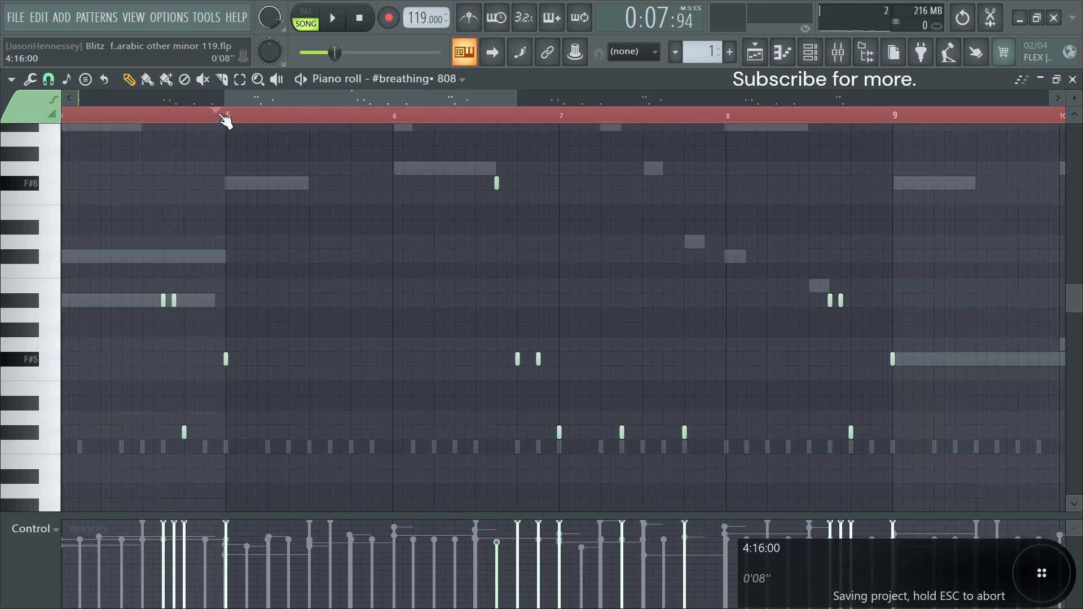
{"action": "key", "text": "space"}
{"action": "scroll", "coordinate": [567, 282], "scroll_direction": "up", "scroll_amount": 2}
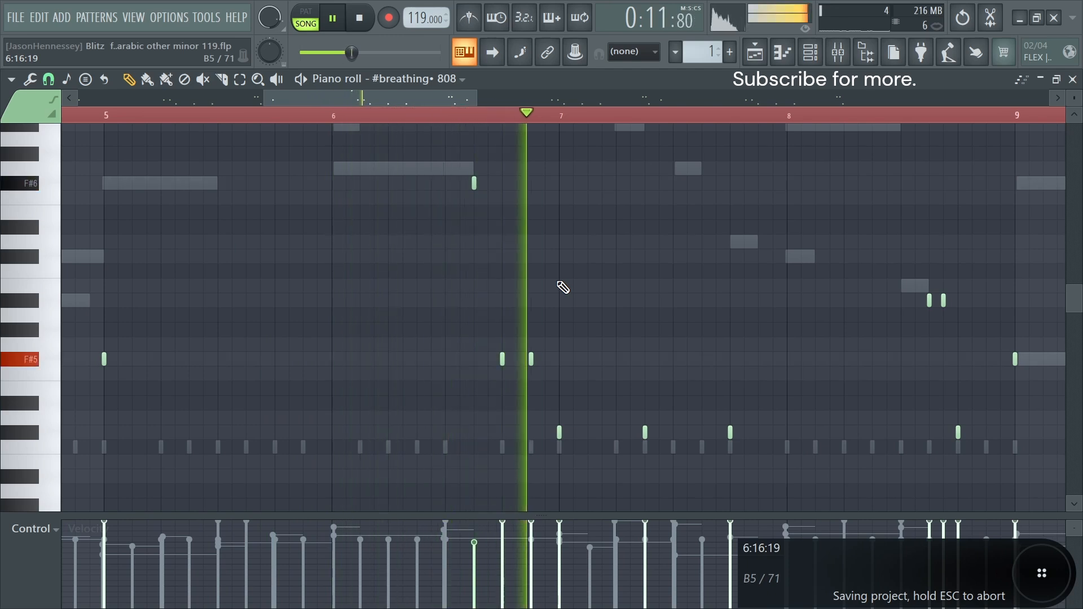
{"action": "scroll", "coordinate": [331, 280], "scroll_direction": "down", "scroll_amount": 4}
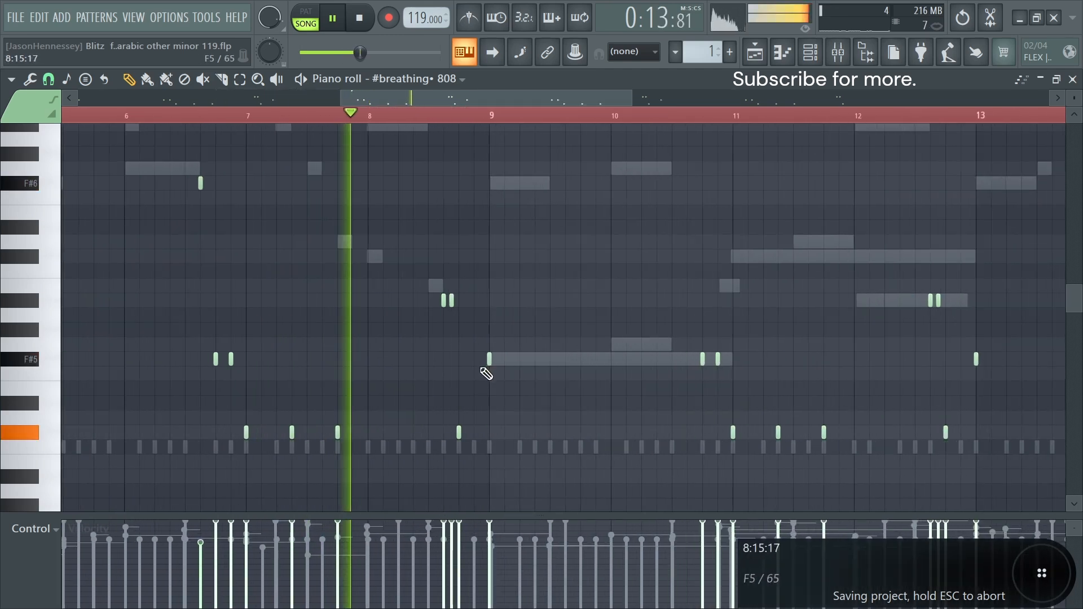
{"action": "key", "text": "space"}
Duplicate the F#6 808 note from bar 6 to step 11 of bar 10, using a bars 5 to 8 time selection
{"action": "scroll", "coordinate": [257, 282], "scroll_direction": "down", "scroll_amount": 1}
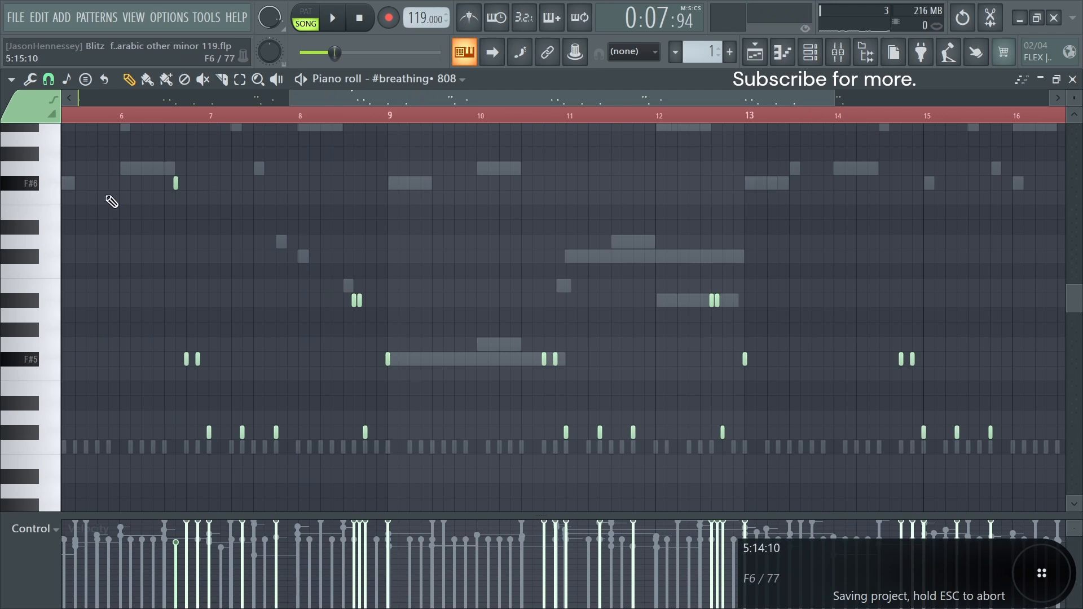
{"action": "scroll", "coordinate": [361, 116], "scroll_direction": "down", "scroll_amount": 4}
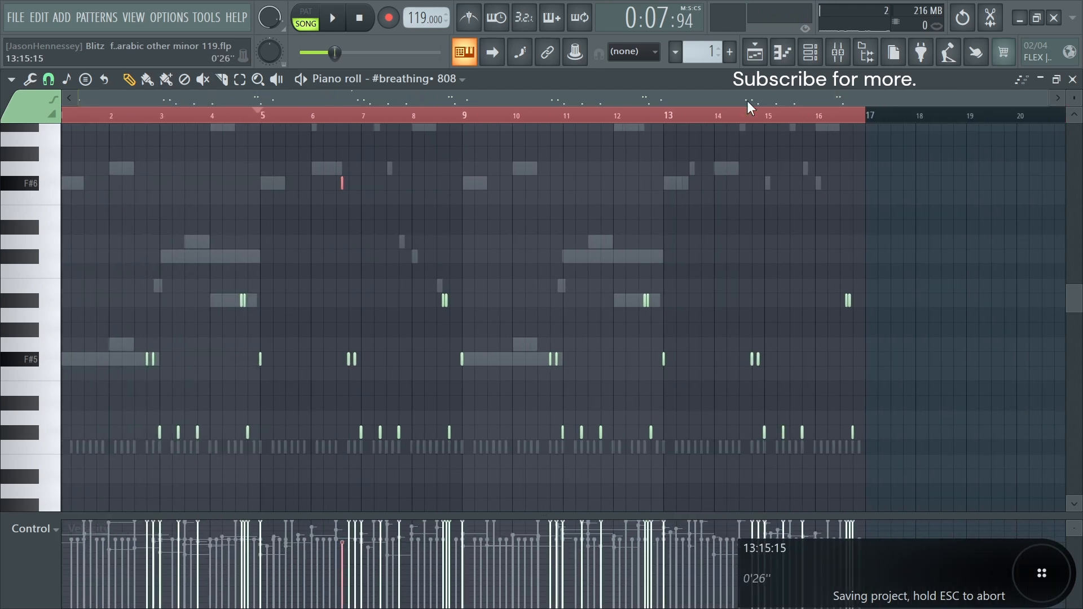
{"action": "left_click_drag", "start_coordinate": [869, 120], "coordinate": [483, 138]}
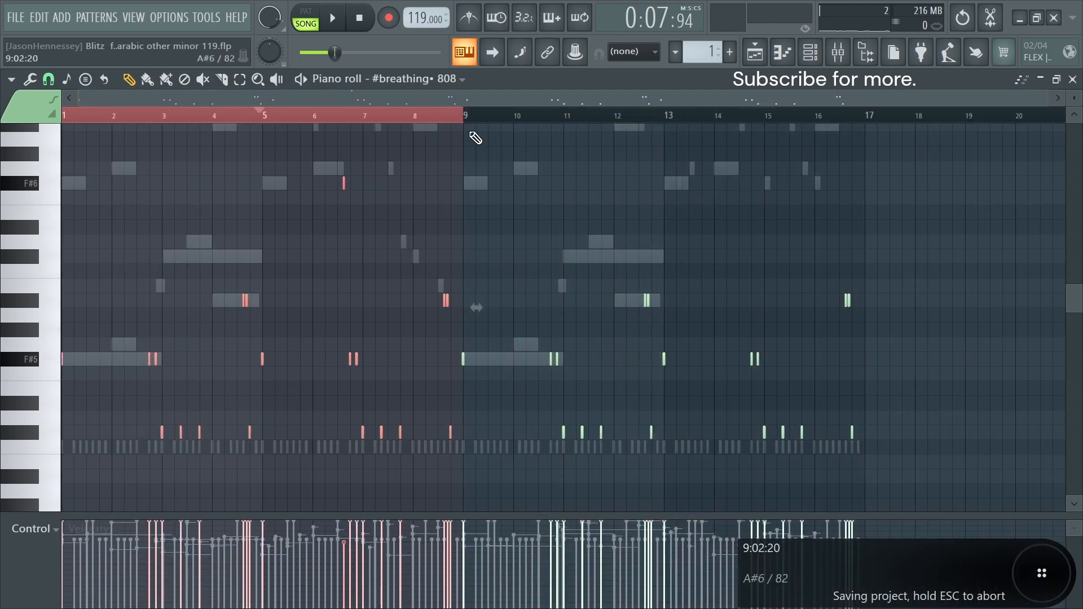
{"action": "left_click_drag", "start_coordinate": [217, 119], "coordinate": [276, 128]}
{"action": "left_click_drag", "start_coordinate": [390, 160], "coordinate": [325, 203]}
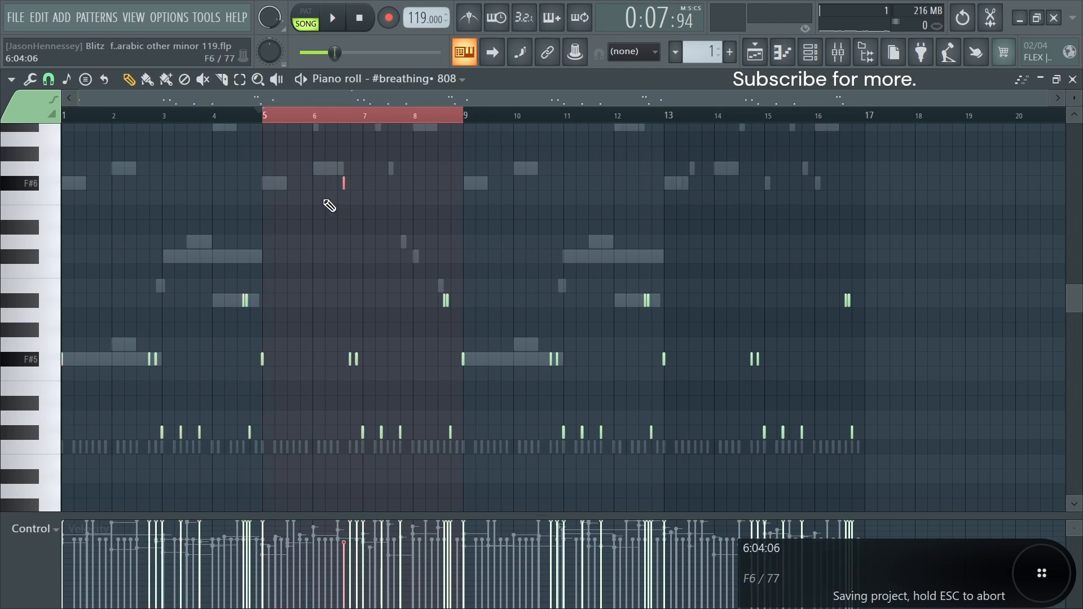
{"action": "key", "text": "ctrl+b"}
{"action": "scroll", "coordinate": [579, 232], "scroll_direction": "up", "scroll_amount": 4}
{"action": "left_click", "coordinate": [407, 206], "text": "ctrl"}
{"action": "scroll", "coordinate": [445, 212], "scroll_direction": "up", "scroll_amount": 2}
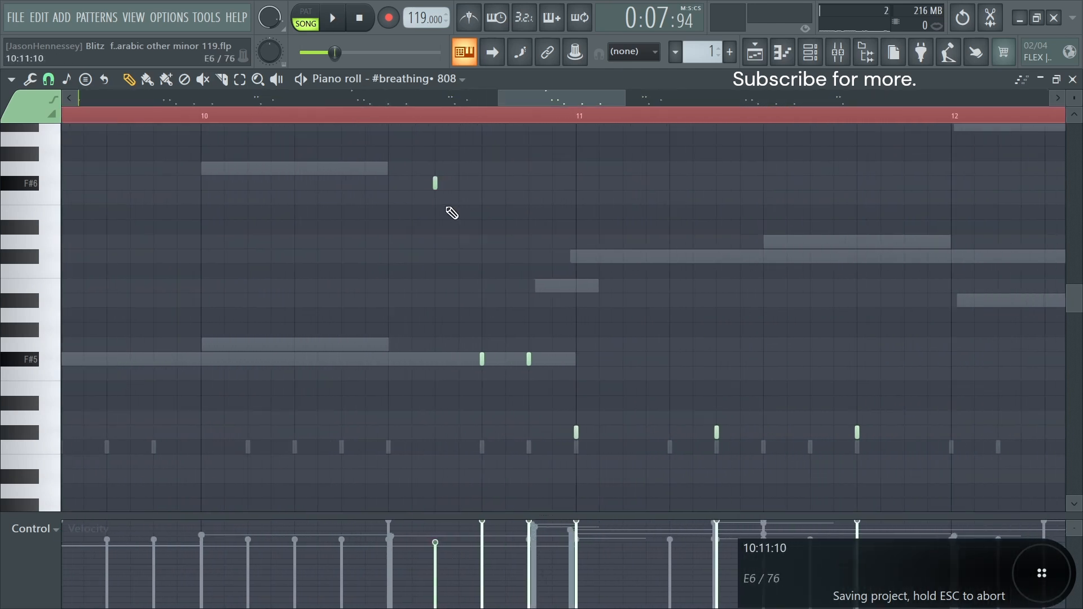
Place two F#6 808 notes at steps 3 and 11 of bar 11
{"action": "left_click", "coordinate": [554, 185]}
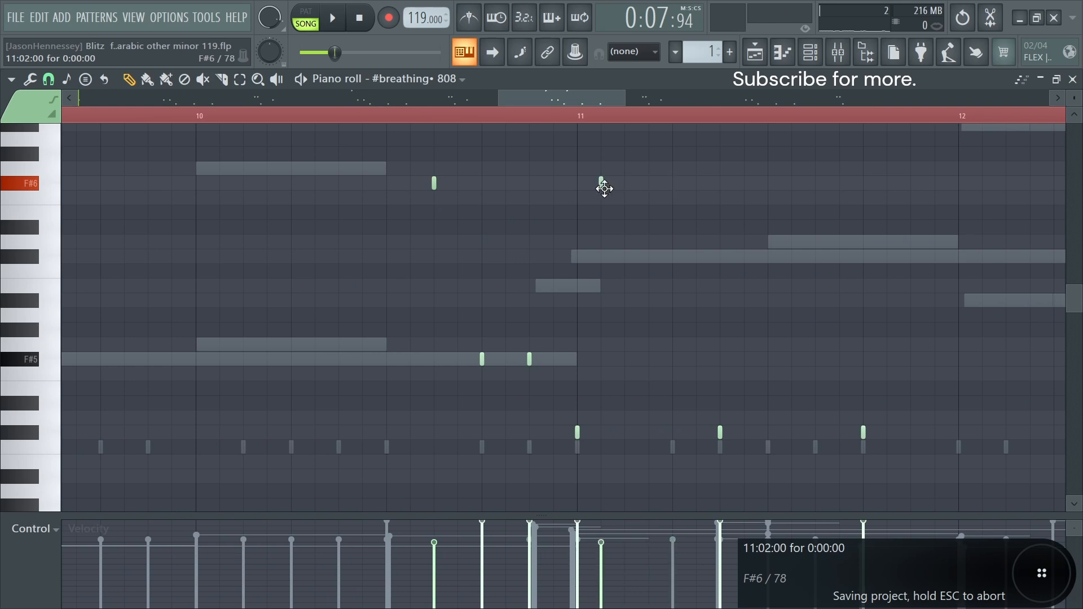
{"action": "left_click", "coordinate": [744, 182]}
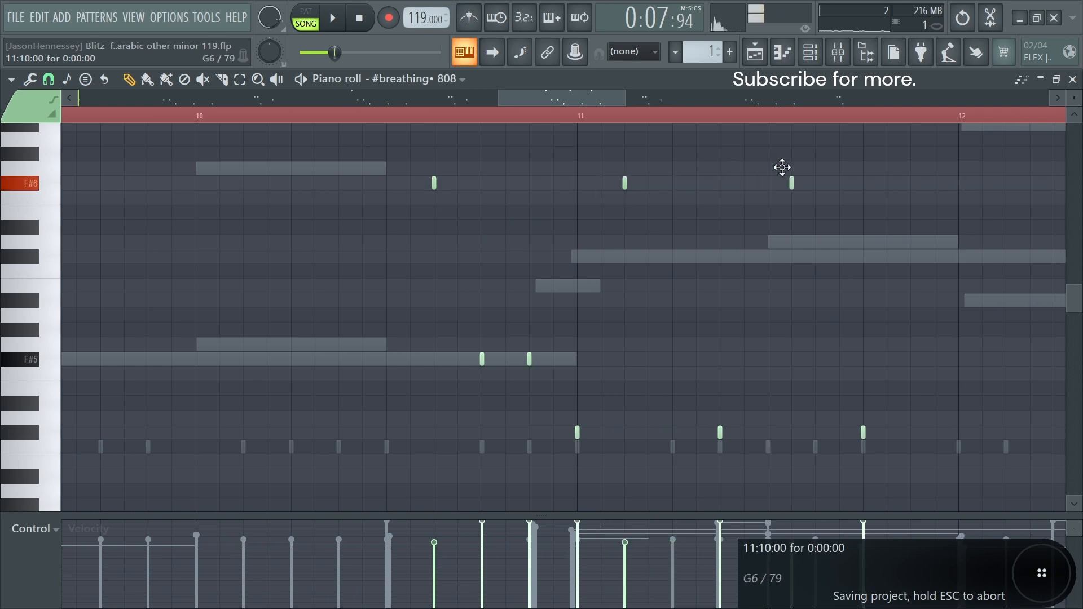
{"action": "scroll", "coordinate": [558, 203], "scroll_direction": "down", "scroll_amount": 5}
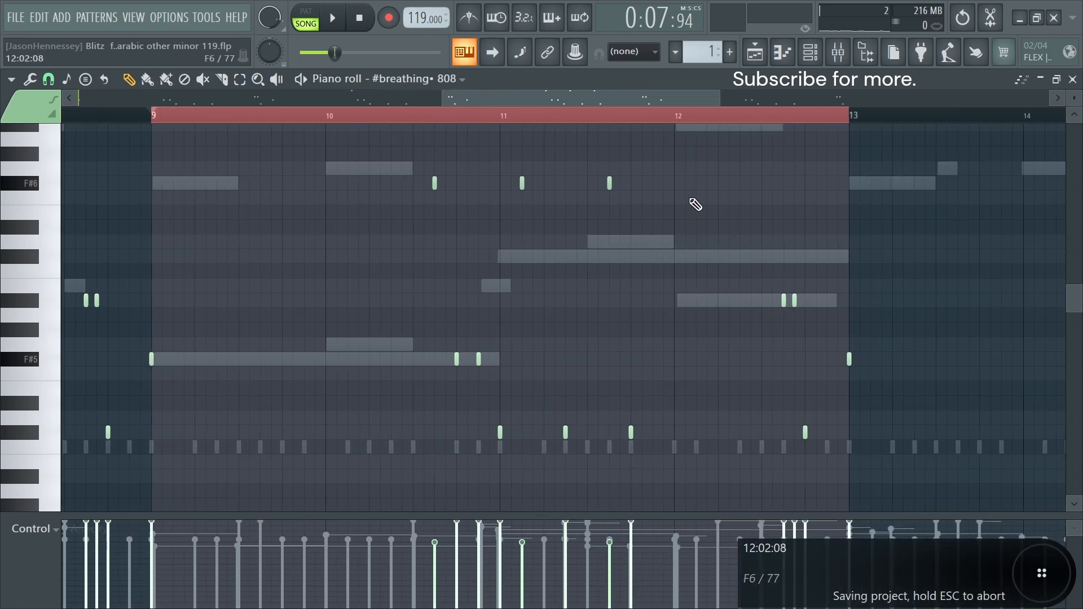
Play the bars 9 to 12 section and lower the two F#6 808 notes in bar 11 to C#6
{"action": "key", "text": "space"}
{"action": "scroll", "coordinate": [708, 261], "scroll_direction": "up", "scroll_amount": 5}
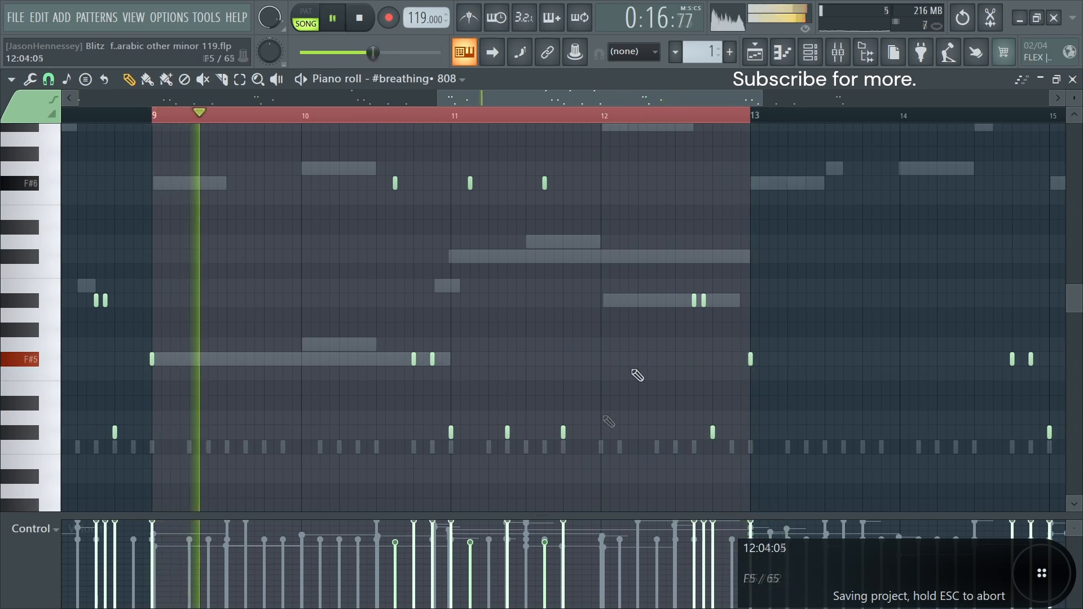
{"action": "left_click_drag", "start_coordinate": [593, 162], "coordinate": [454, 240]}
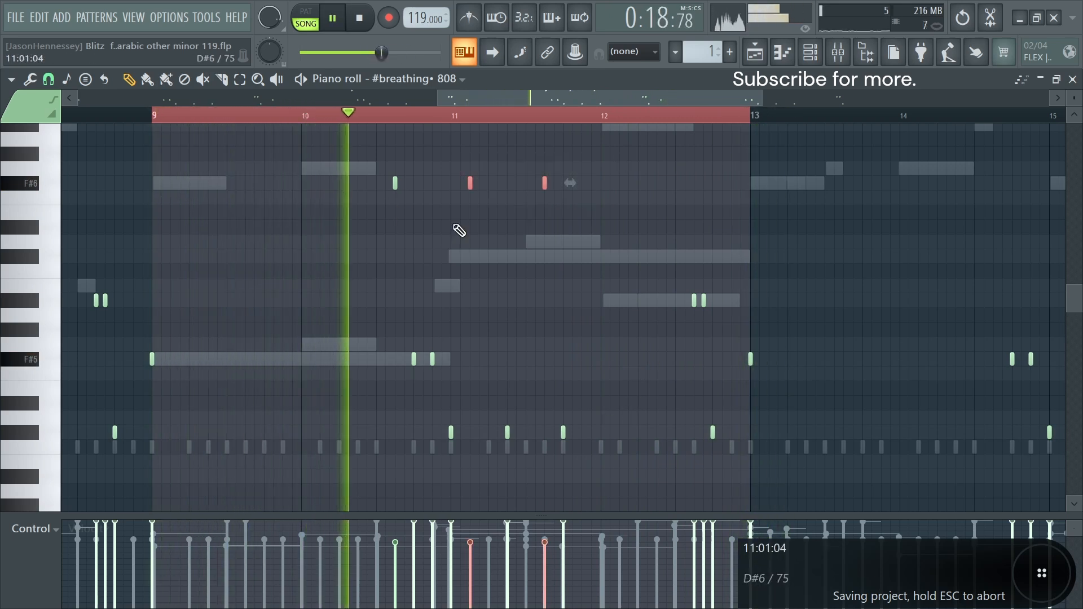
{"action": "key", "text": "space"}
{"action": "key", "text": "space"}
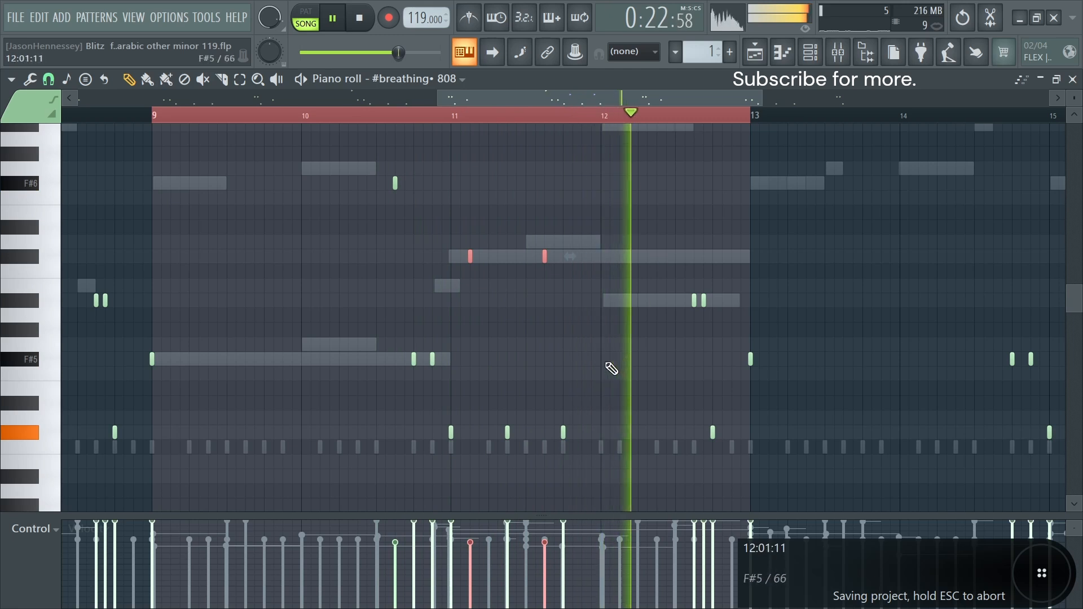
Select all 808 notes across bars 1 to 16 and lengthen them into connected notes with the articulator
{"action": "scroll", "coordinate": [610, 365], "scroll_direction": "down", "scroll_amount": 3}
{"action": "scroll", "coordinate": [610, 365], "scroll_direction": "down", "scroll_amount": 1}
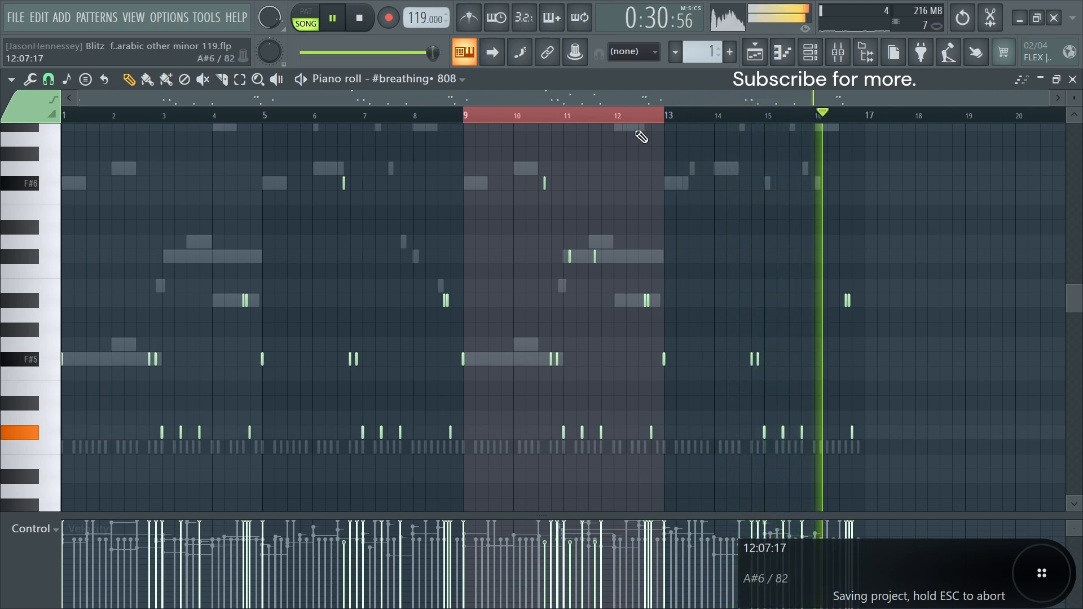
{"action": "left_click_drag", "start_coordinate": [654, 115], "coordinate": [8, 140]}
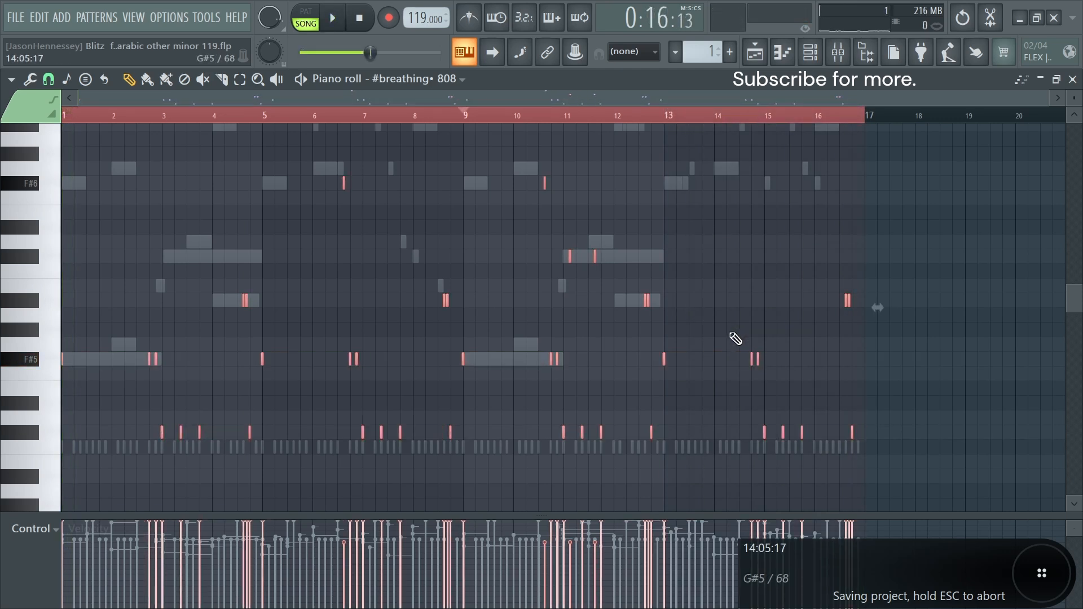
{"action": "key", "text": "alt+l"}
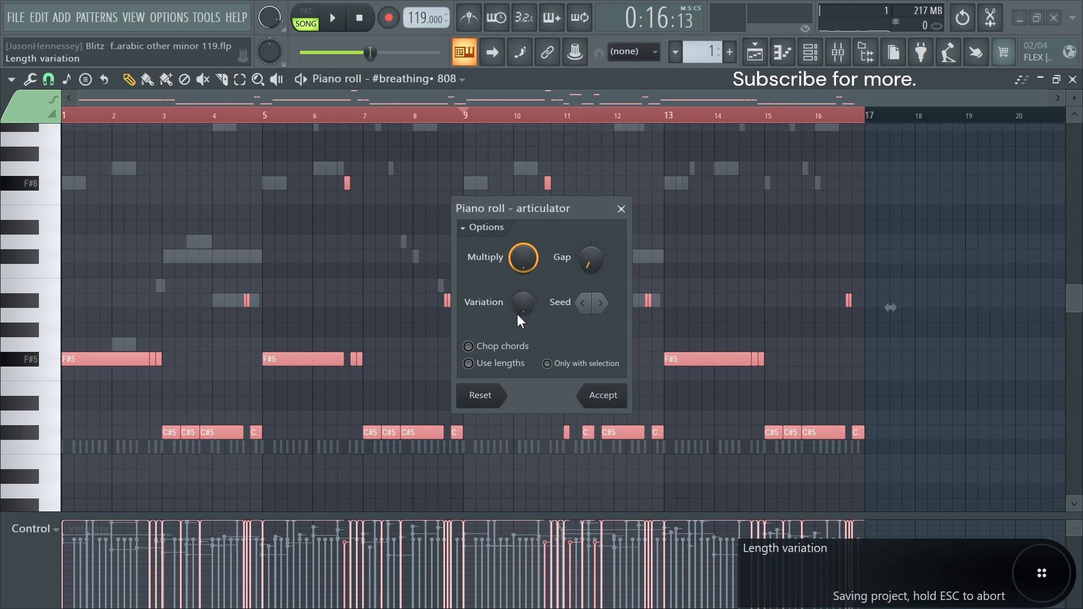
{"action": "left_click_drag", "start_coordinate": [559, 218], "coordinate": [669, 198]}
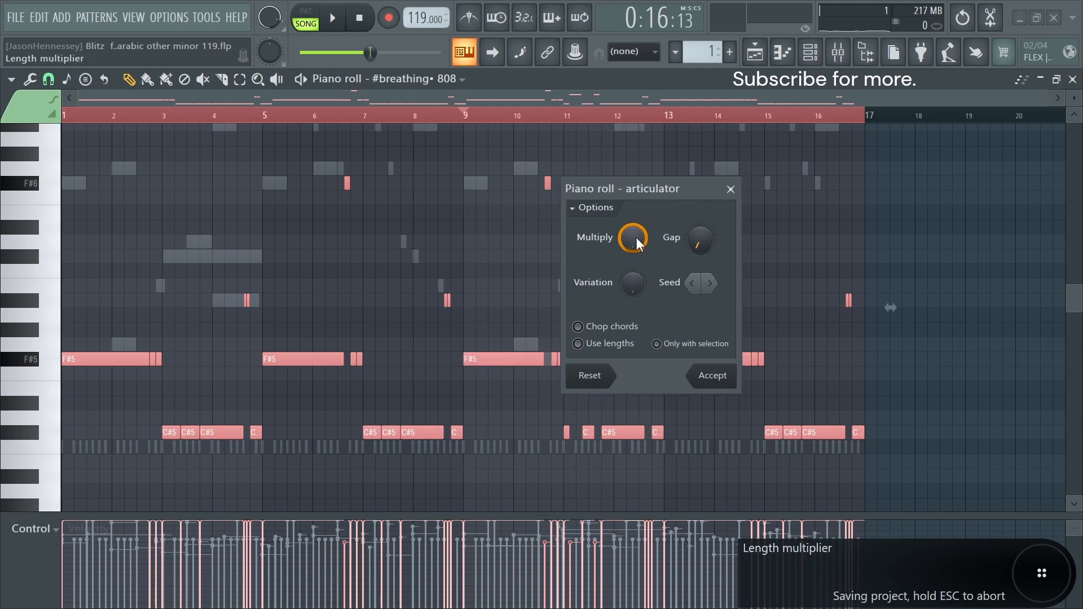
{"action": "left_click_drag", "start_coordinate": [638, 243], "coordinate": [638, 282]}
{"action": "left_click_drag", "start_coordinate": [636, 237], "coordinate": [635, 186]}
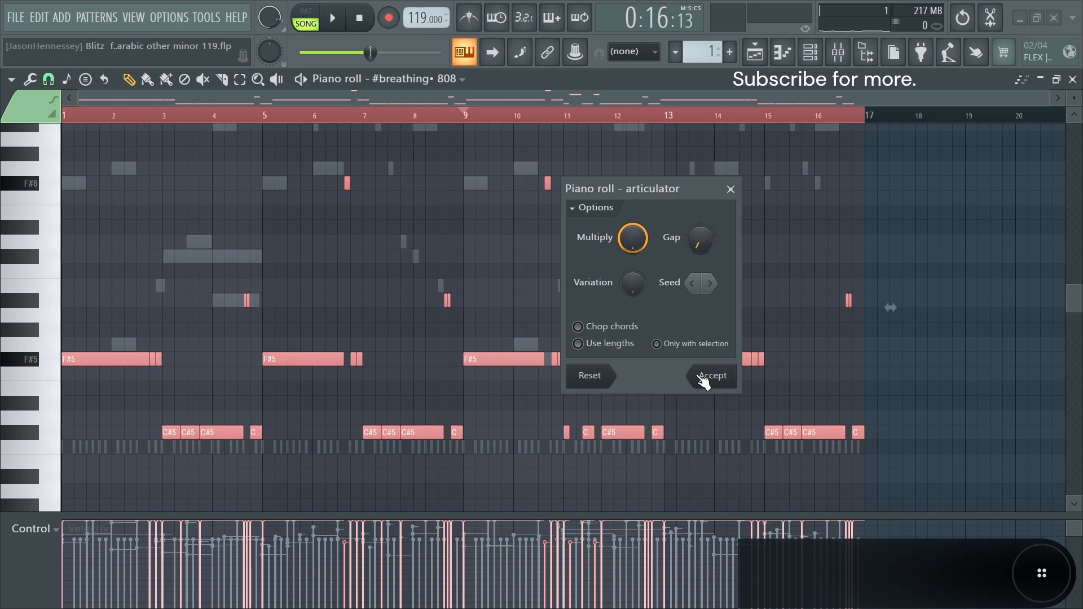
{"action": "left_click", "coordinate": [705, 378]}
Deselect the 808 notes and shorten the last C#5 note in bar 16 to a brief stub
{"action": "scroll", "coordinate": [138, 403], "scroll_direction": "up", "scroll_amount": 3}
{"action": "scroll", "coordinate": [269, 394], "scroll_direction": "down", "scroll_amount": 3}
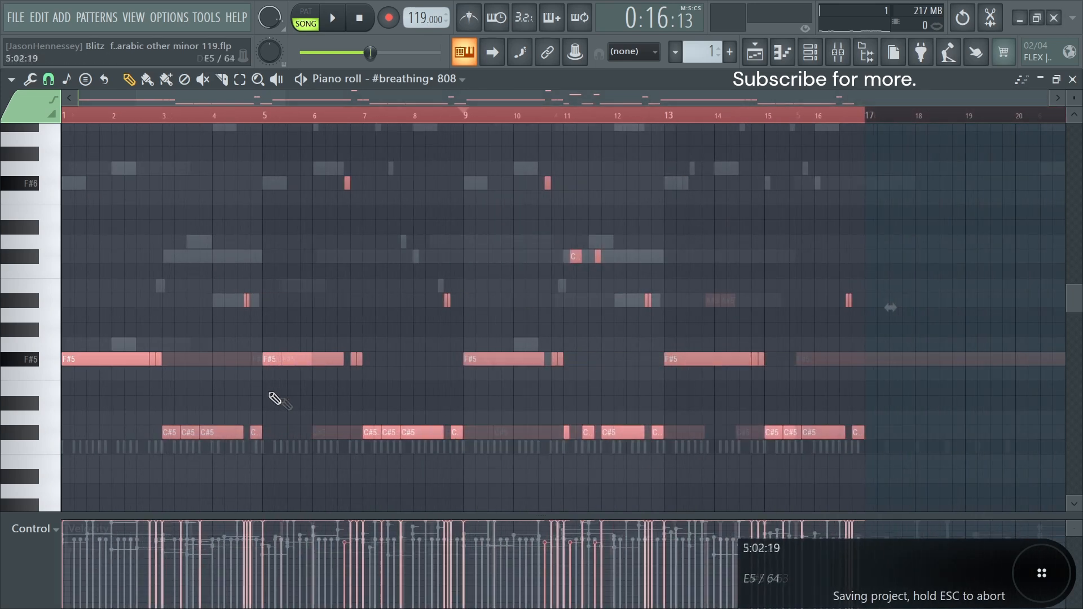
{"action": "left_click_drag", "start_coordinate": [910, 233], "coordinate": [821, 361]}
{"action": "scroll", "coordinate": [879, 378], "scroll_direction": "up", "scroll_amount": 5}
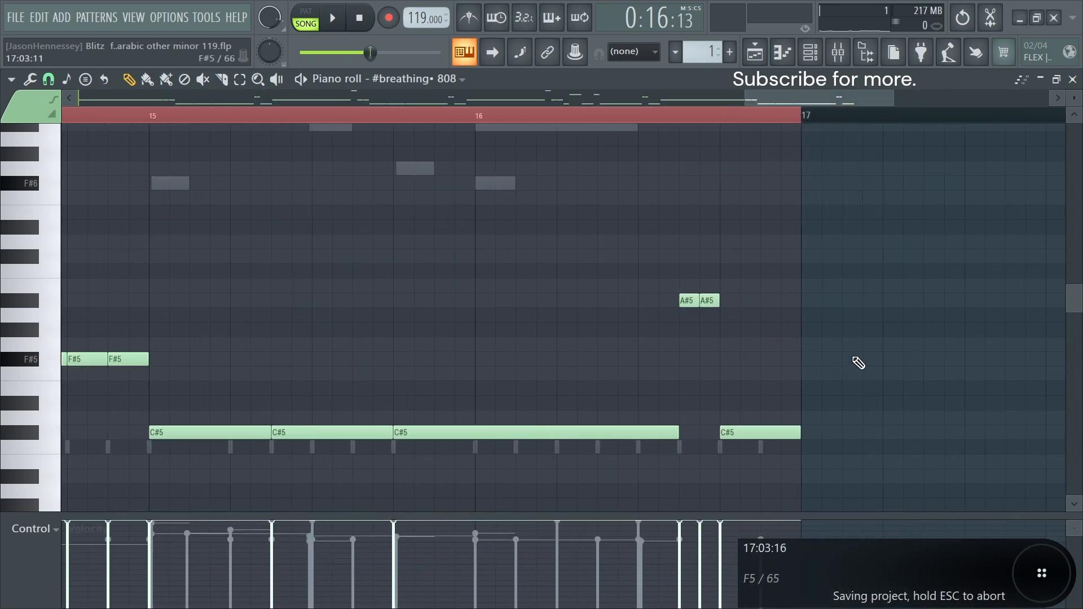
{"action": "scroll", "coordinate": [758, 359], "scroll_direction": "down", "scroll_amount": 5}
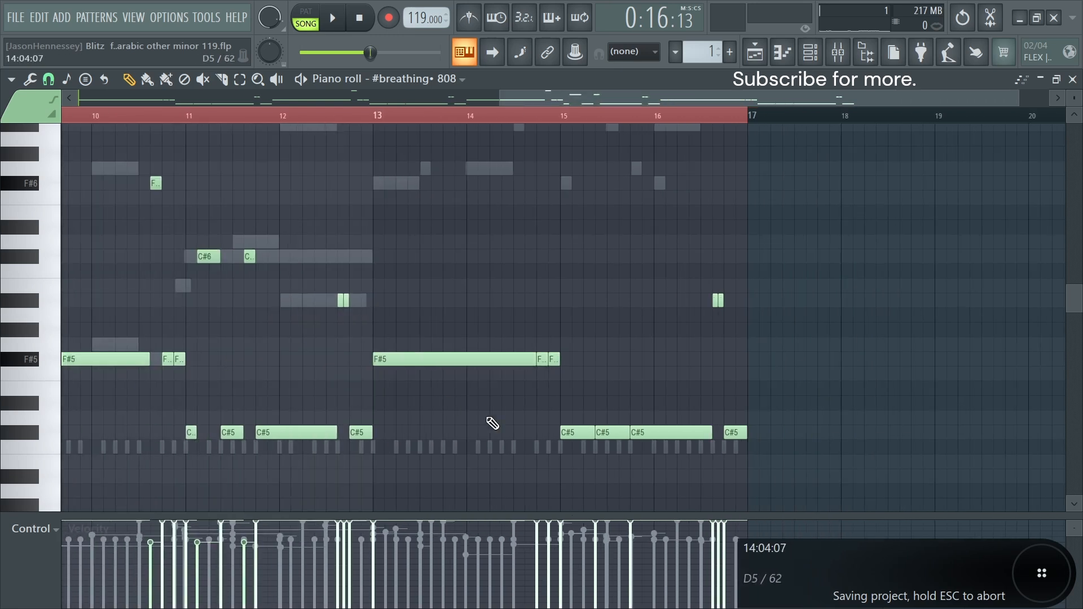
{"action": "scroll", "coordinate": [744, 445], "scroll_direction": "up", "scroll_amount": 7}
{"action": "scroll", "coordinate": [519, 363], "scroll_direction": "down", "scroll_amount": 3}
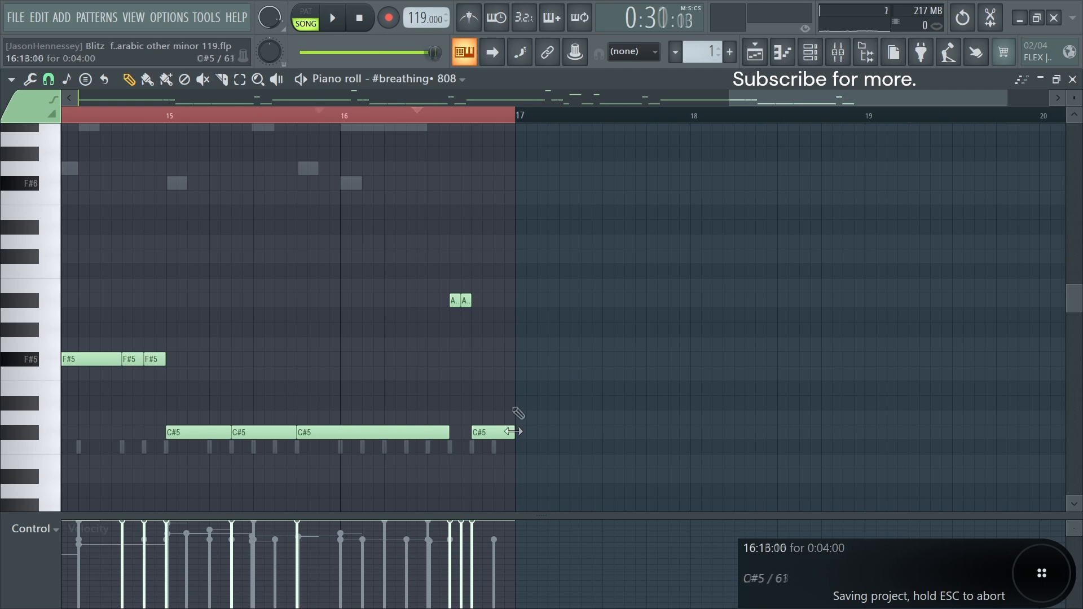
{"action": "scroll", "coordinate": [510, 432], "scroll_direction": "up", "scroll_amount": 3}
Set a playlist time selection from bar 14 onward and play the arrangement past the end of bar 16
{"action": "key", "text": "F5"}
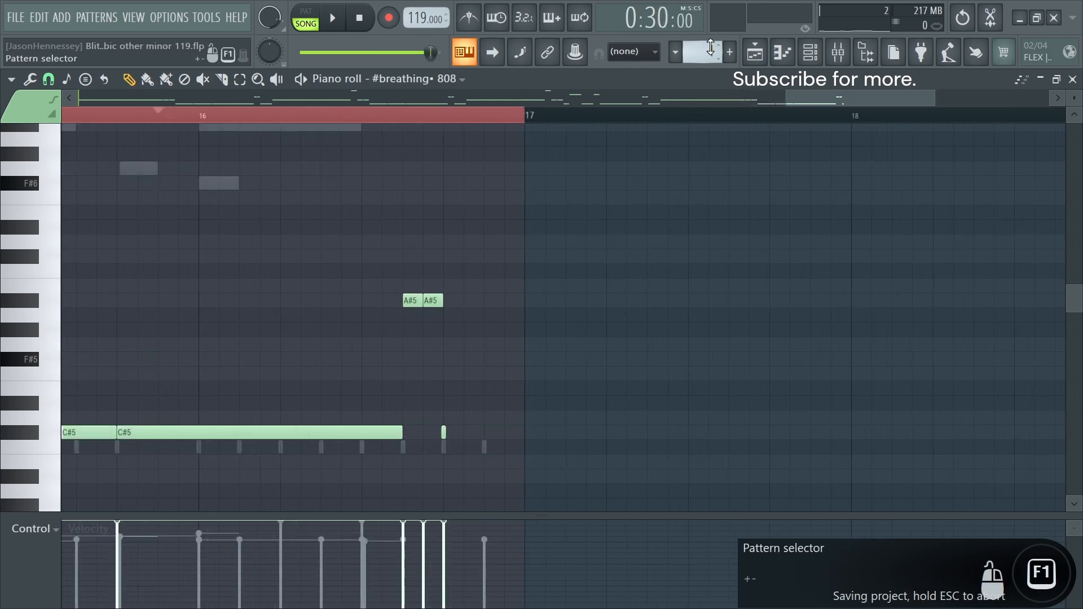
{"action": "key", "text": "ctrl+a"}
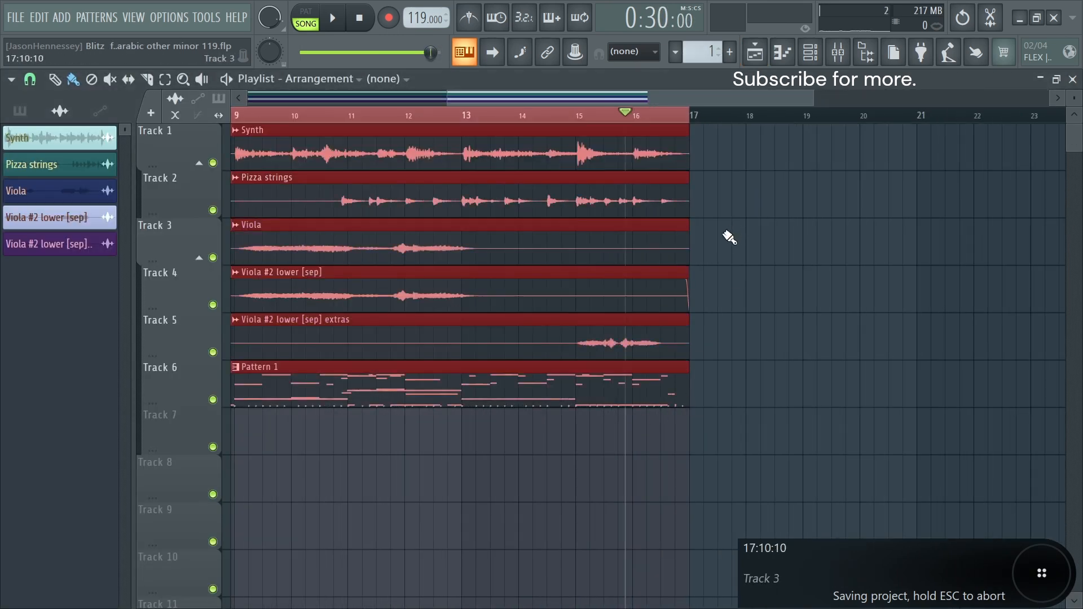
{"action": "scroll", "coordinate": [645, 124], "scroll_direction": "down", "scroll_amount": 3}
{"action": "scroll", "coordinate": [781, 368], "scroll_direction": "up", "scroll_amount": 4}
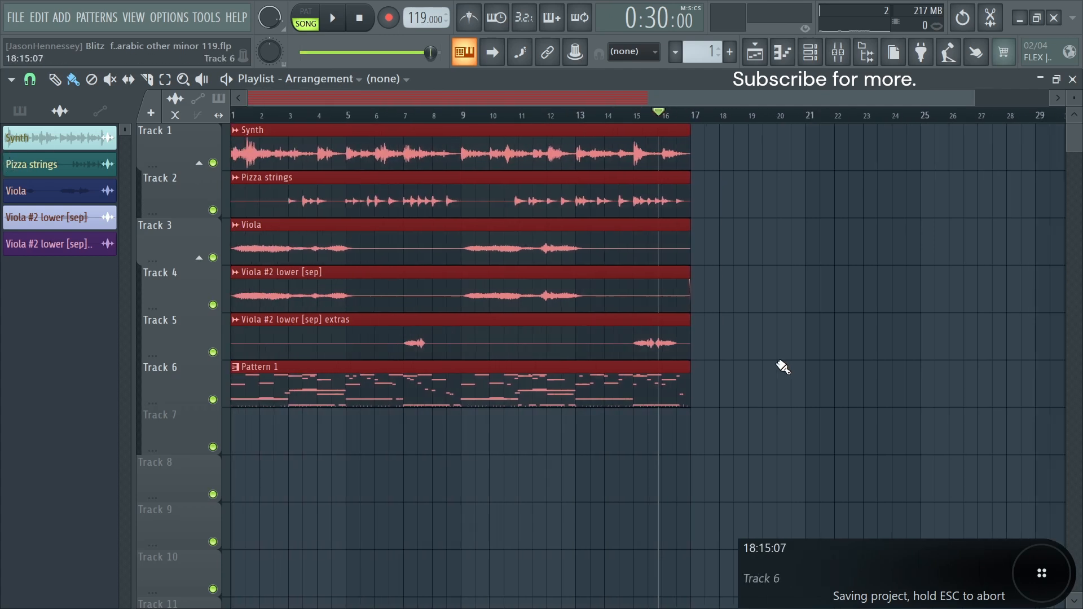
{"action": "key", "text": "space"}
{"action": "key", "text": "space"}
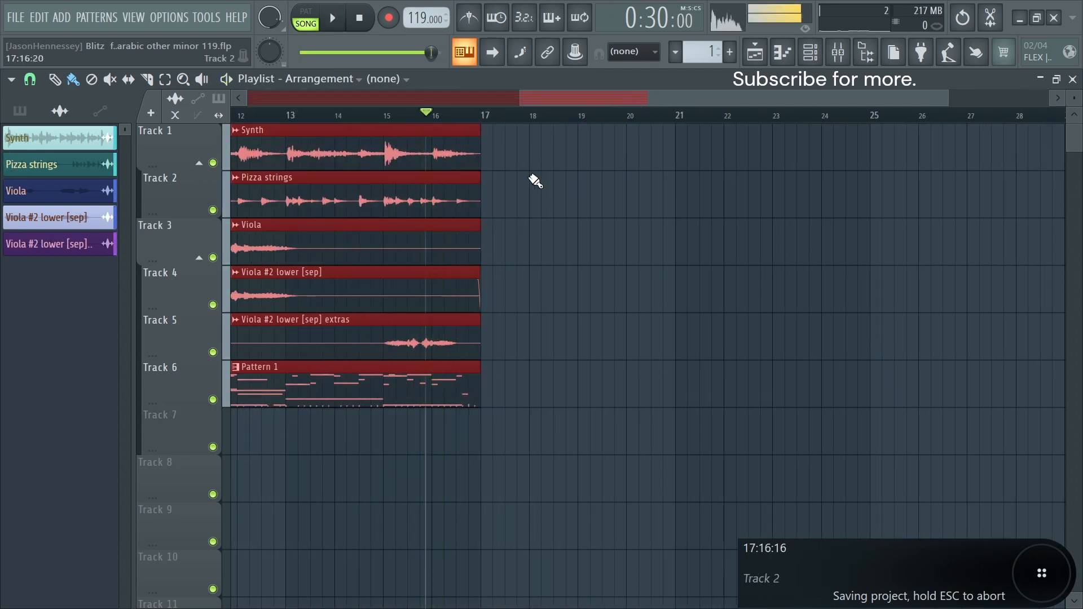
{"action": "left_click_drag", "start_coordinate": [343, 119], "coordinate": [1065, 121]}
{"action": "key", "text": "space"}
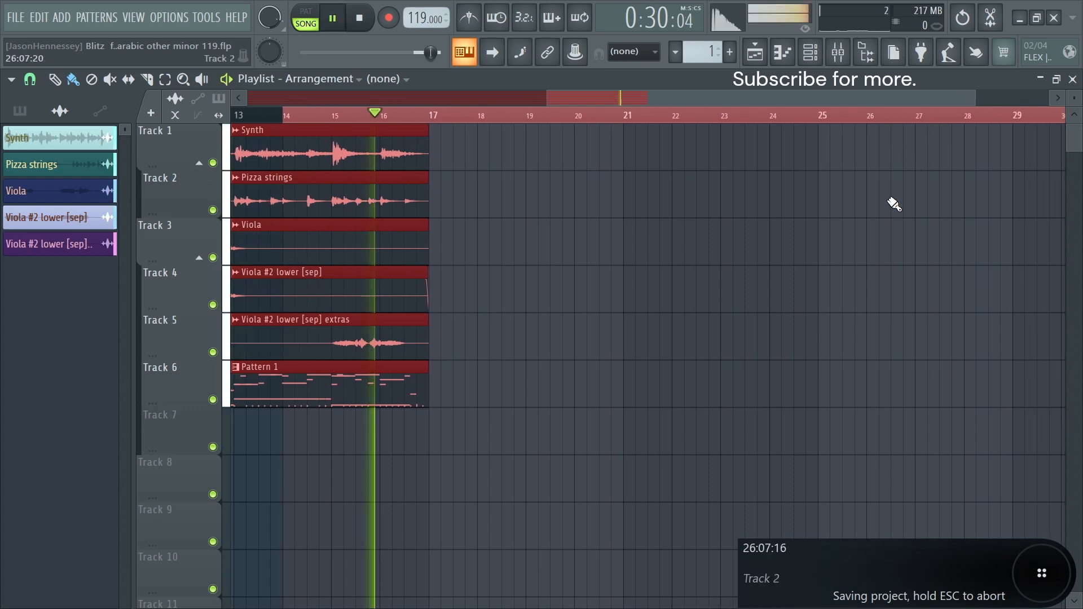
{"action": "scroll", "coordinate": [430, 434], "scroll_direction": "up", "scroll_amount": 3}
{"action": "scroll", "coordinate": [434, 439], "scroll_direction": "up", "scroll_amount": 2}
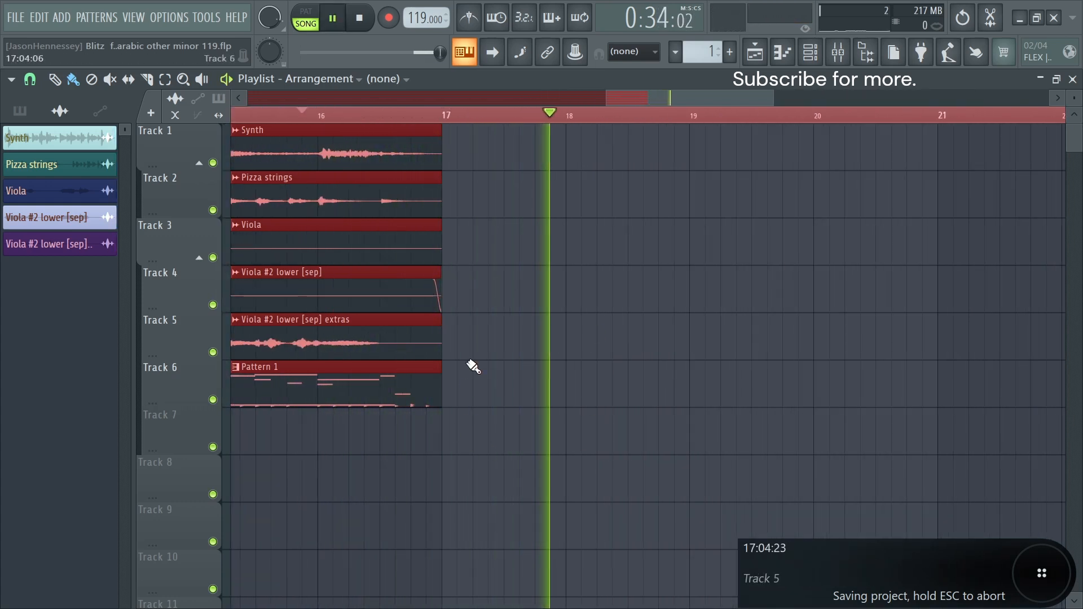
{"action": "key", "text": "space"}
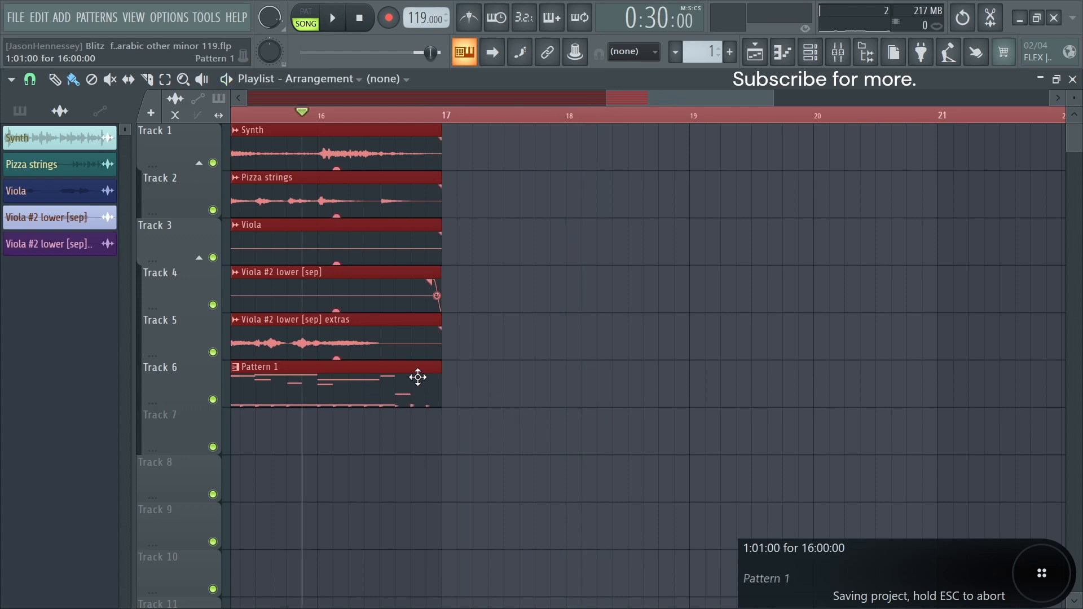
Deselect the playlist clips and reopen the #breathing• 808 notes of Pattern 1 in the piano roll
{"action": "left_click_drag", "start_coordinate": [485, 375], "coordinate": [312, 438]}
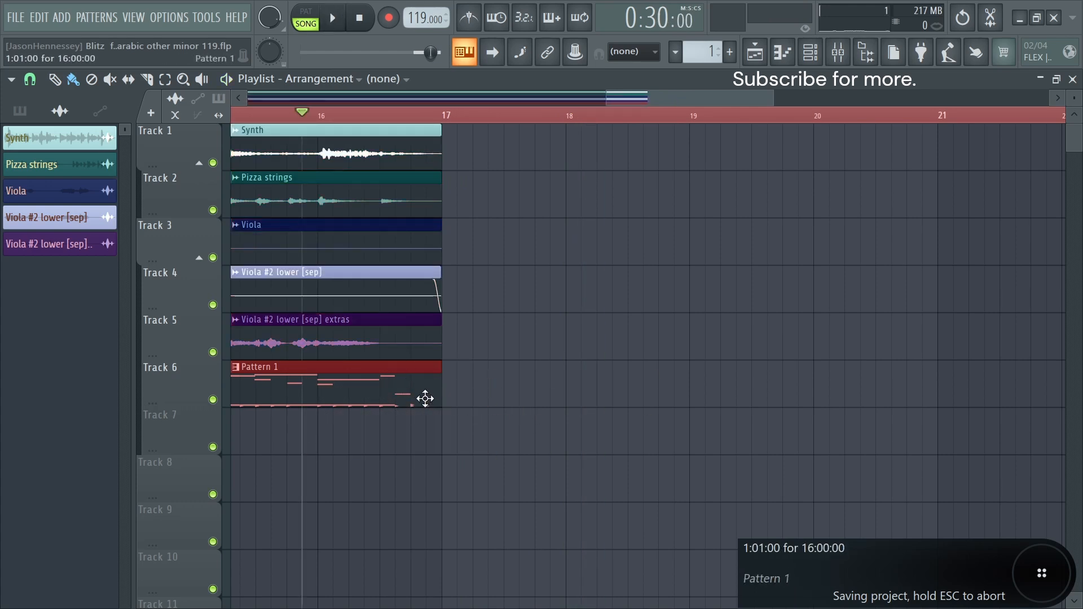
{"action": "double_click", "coordinate": [445, 375]}
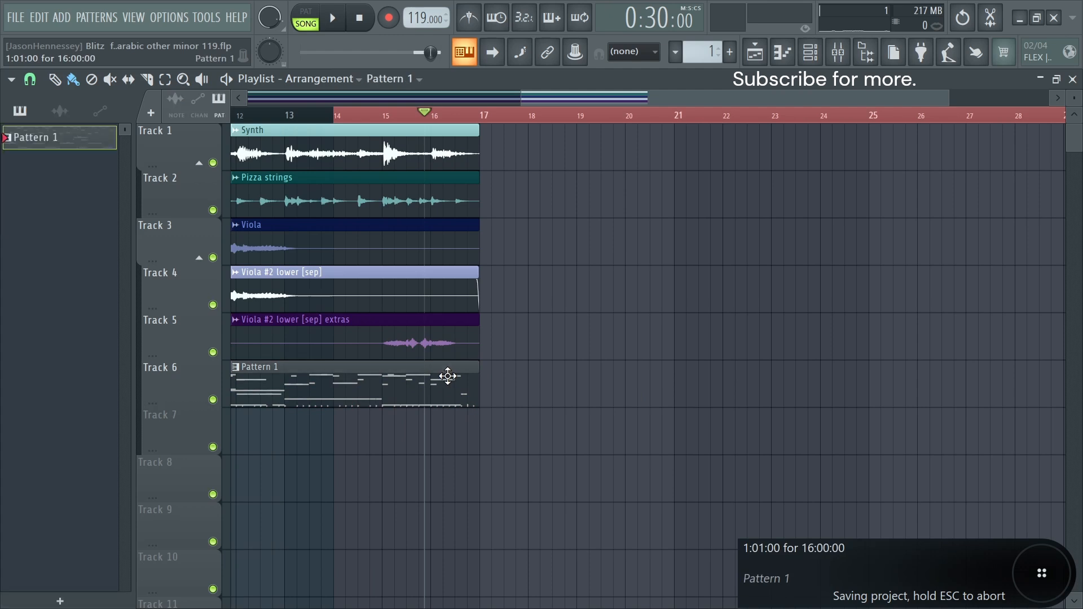
{"action": "scroll", "coordinate": [506, 380], "scroll_direction": "up", "scroll_amount": 3}
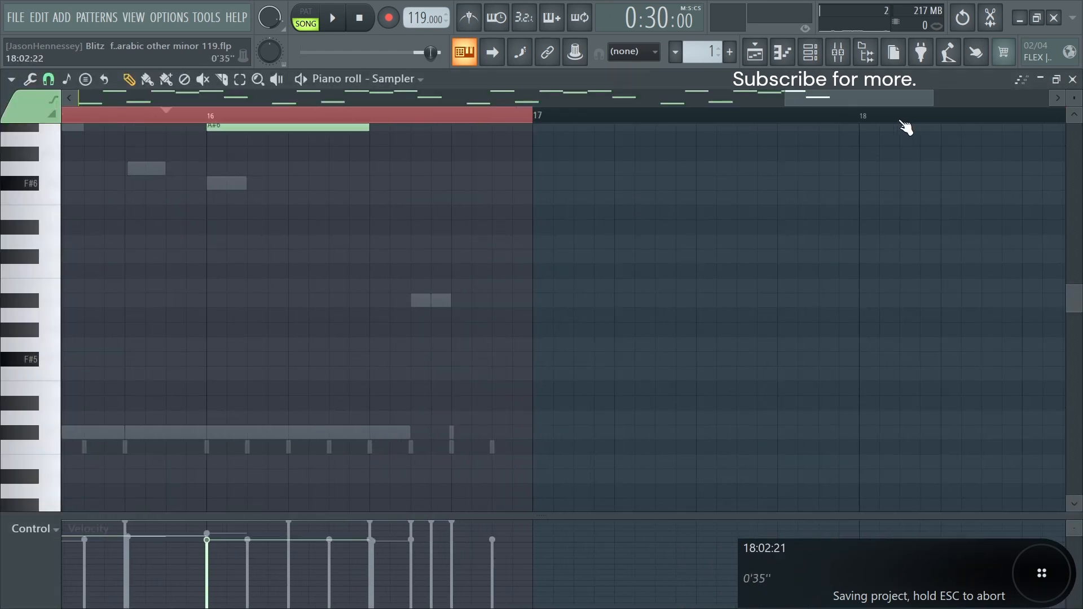
{"action": "left_click", "coordinate": [816, 53]}
{"action": "left_click", "coordinate": [169, 294]}
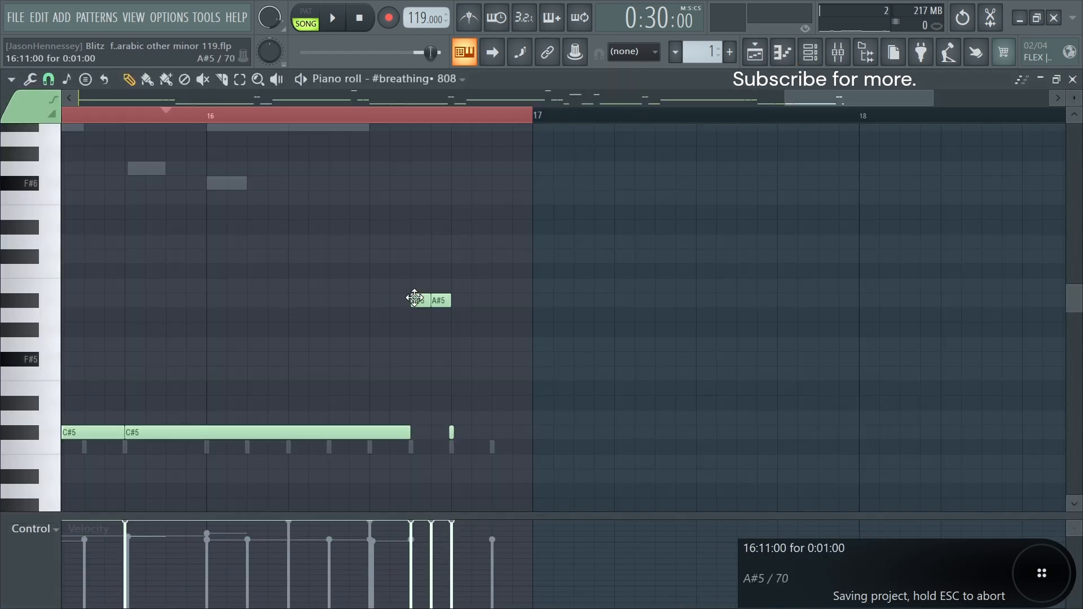
Stretch the last C#5 808 note in bar 16 to four steps and shrink it to a stub again
{"action": "scroll", "coordinate": [483, 442], "scroll_direction": "up", "scroll_amount": 4}
{"action": "left_click_drag", "start_coordinate": [391, 432], "coordinate": [516, 440]}
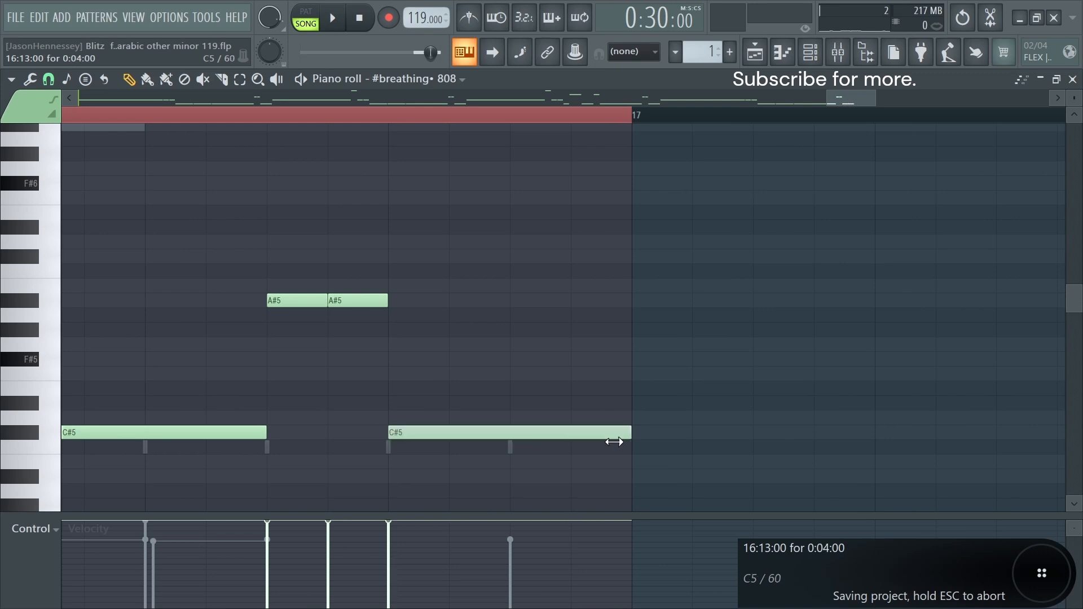
{"action": "left_click_drag", "start_coordinate": [635, 382], "coordinate": [401, 500]}
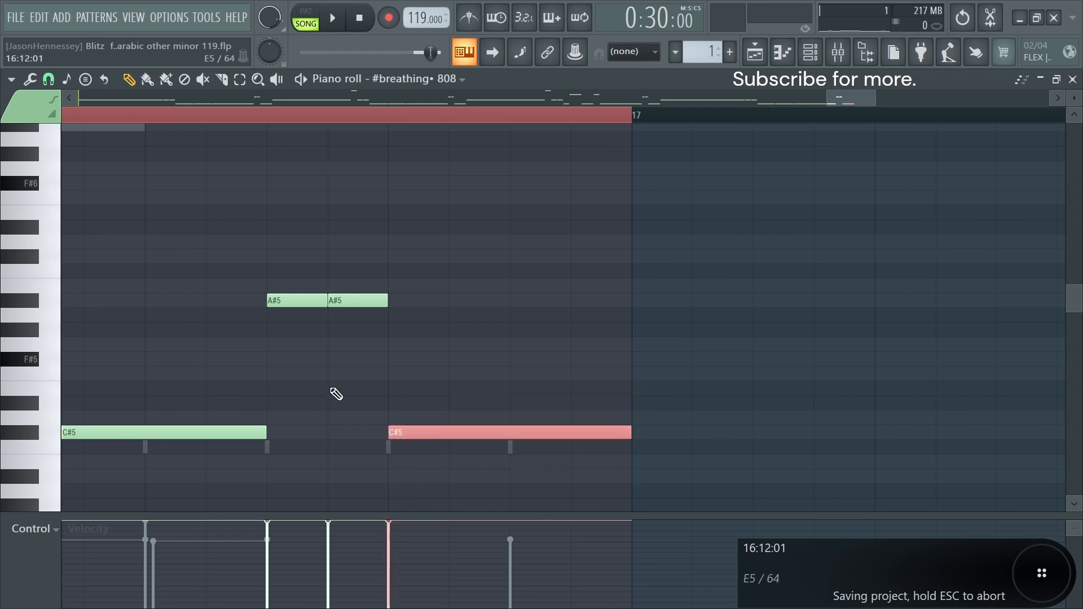
{"action": "left_click_drag", "start_coordinate": [630, 431], "coordinate": [145, 433]}
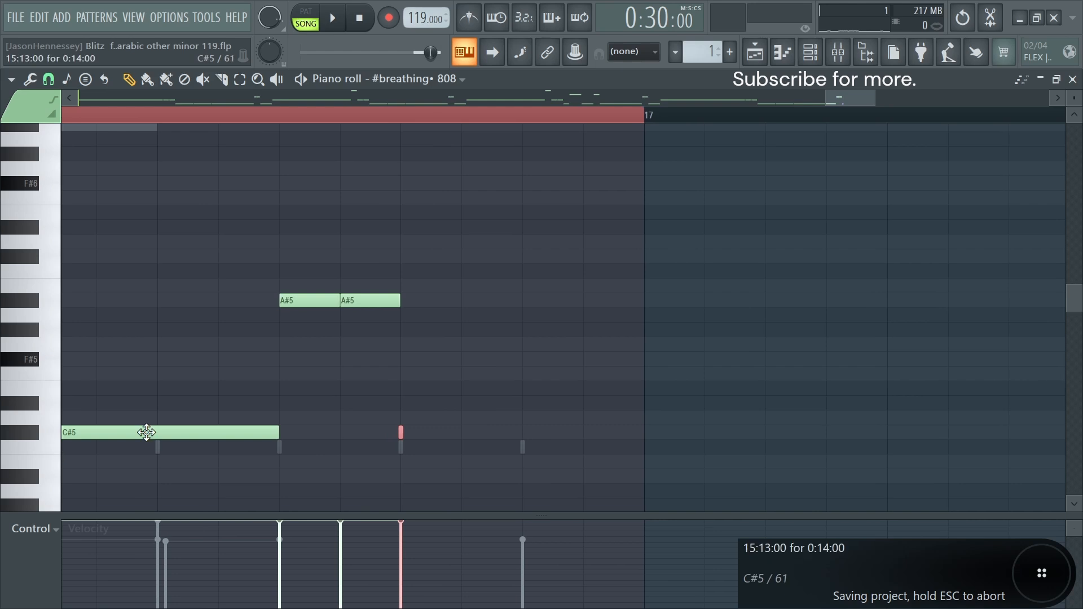
{"action": "mouse_move", "coordinate": [433, 419]}
{"action": "left_mouse_down"}
{"action": "mouse_move", "coordinate": [345, 488]}
{"action": "mouse_move", "coordinate": [346, 475]}
{"action": "left_mouse_up"}
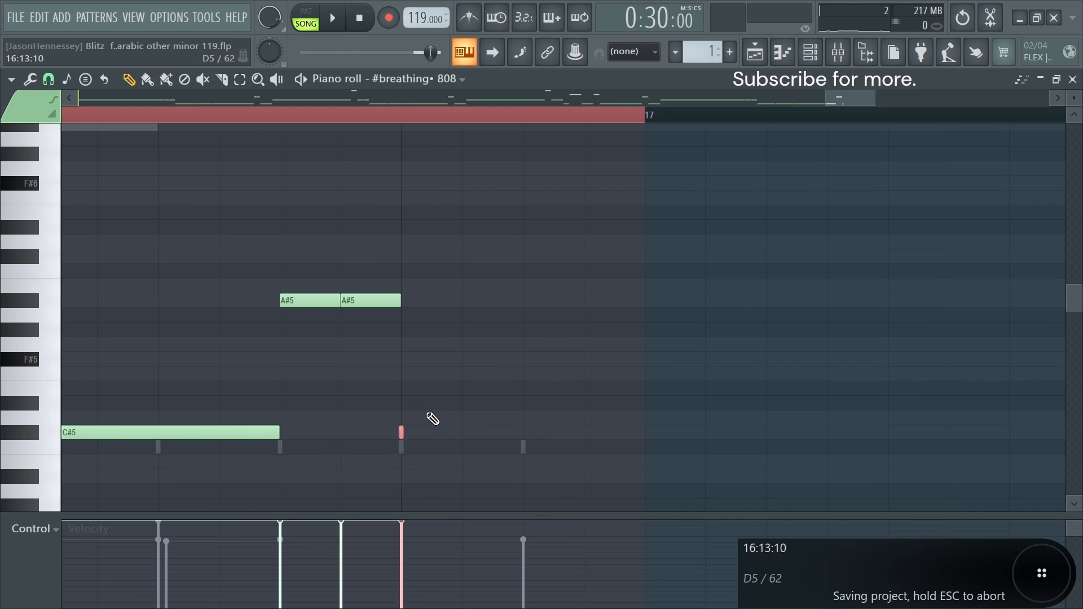
Examine the #breathing• 808 channel's sample, volume envelope and miscellaneous settings, including its cut group
{"action": "left_click", "coordinate": [810, 52]}
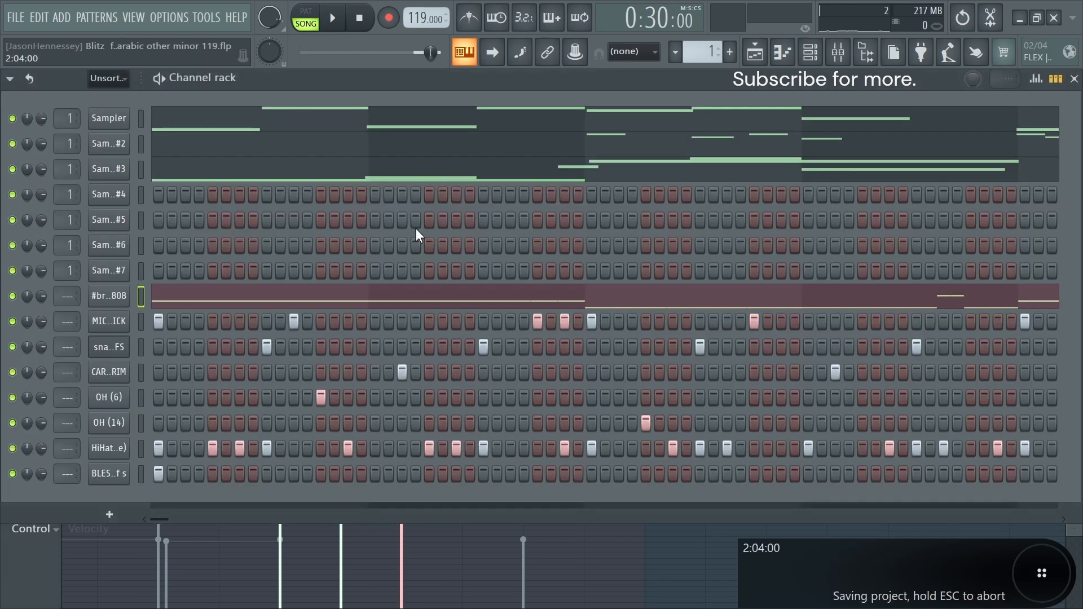
{"action": "left_click", "coordinate": [117, 293]}
{"action": "left_click", "coordinate": [113, 246]}
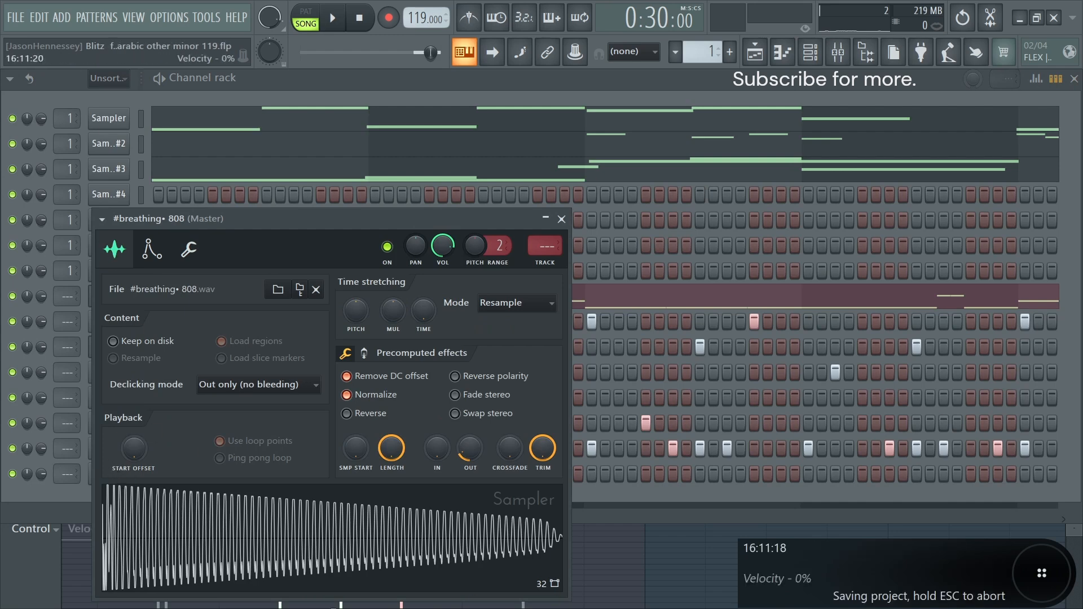
{"action": "left_click", "coordinate": [561, 219]}
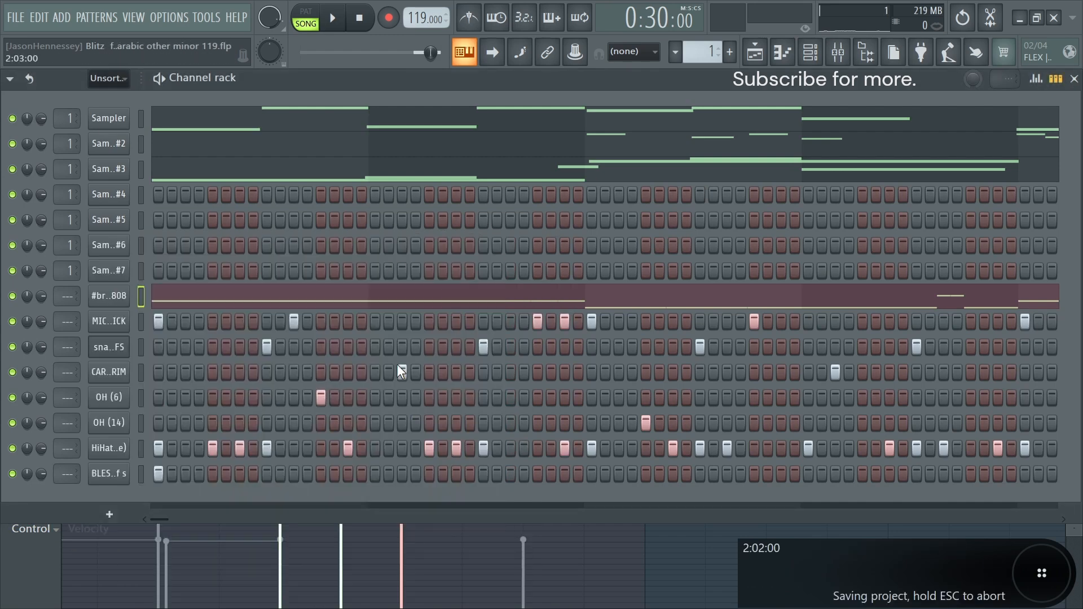
{"action": "left_click", "coordinate": [120, 303]}
{"action": "left_click", "coordinate": [152, 248]}
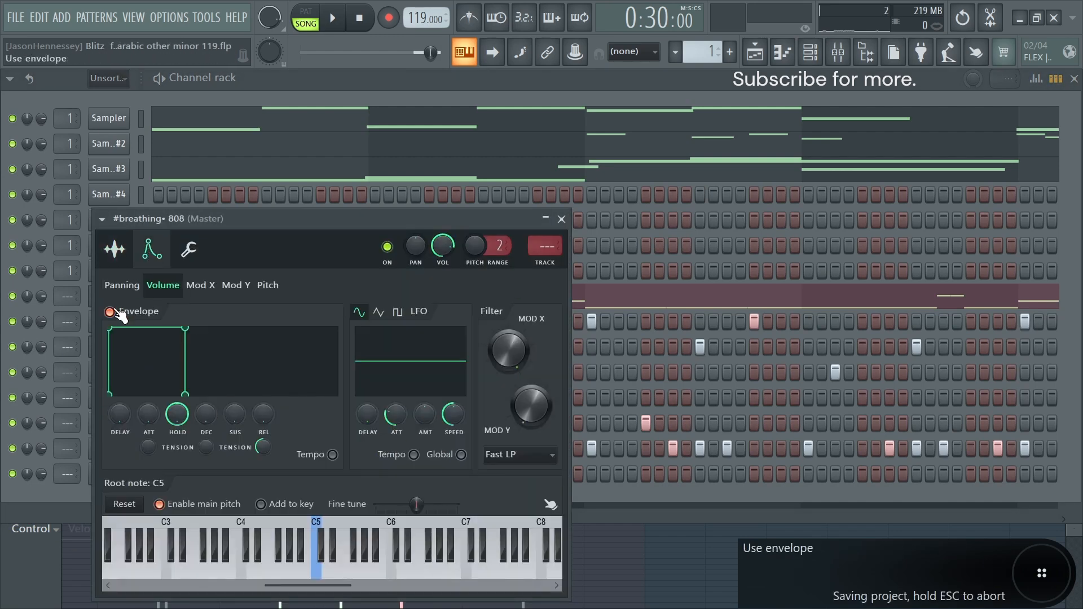
{"action": "left_click", "coordinate": [189, 249]}
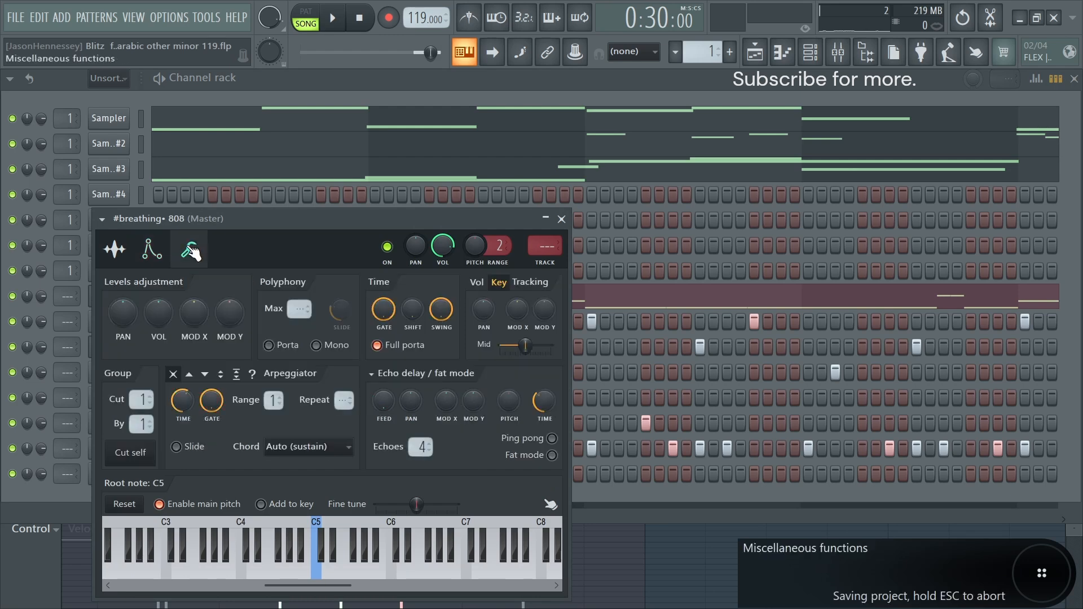
{"action": "left_click", "coordinate": [562, 219]}
Extend the final C#5 808 note in the piano roll to the end of bar 16
{"action": "left_click", "coordinate": [187, 304]}
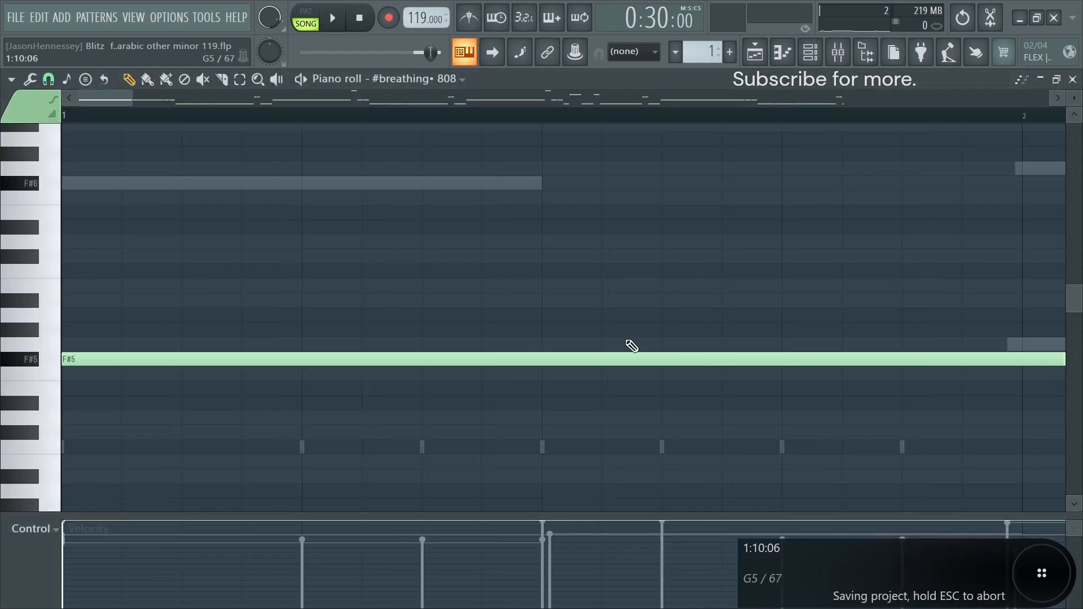
{"action": "scroll", "coordinate": [628, 386], "scroll_direction": "up", "scroll_amount": 8}
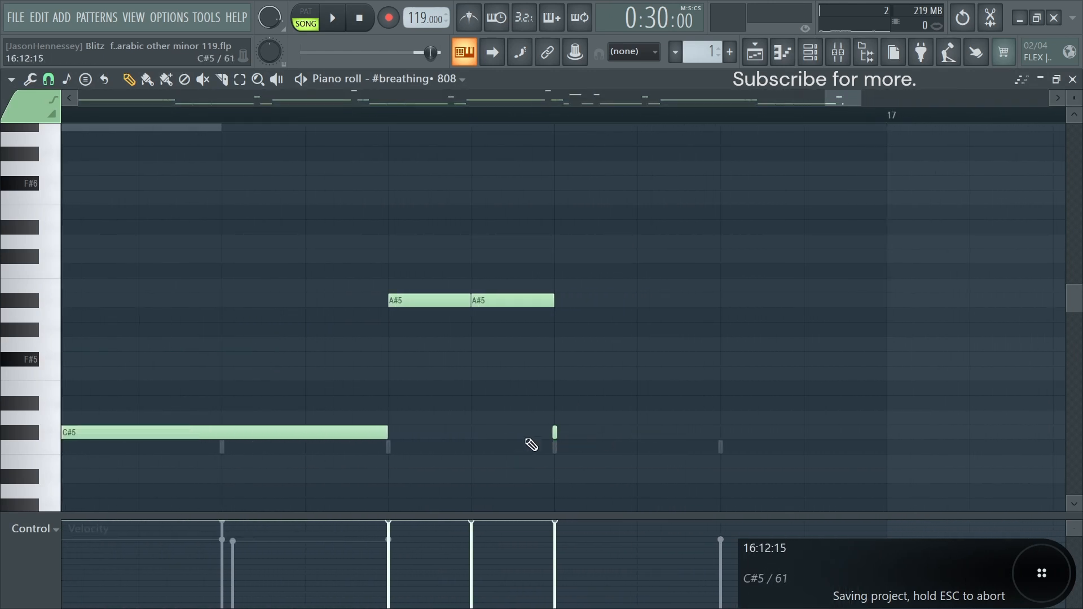
{"action": "left_click_drag", "start_coordinate": [558, 429], "coordinate": [915, 426]}
{"action": "scroll", "coordinate": [741, 410], "scroll_direction": "down", "scroll_amount": 3}
{"action": "scroll", "coordinate": [740, 410], "scroll_direction": "down", "scroll_amount": 6}
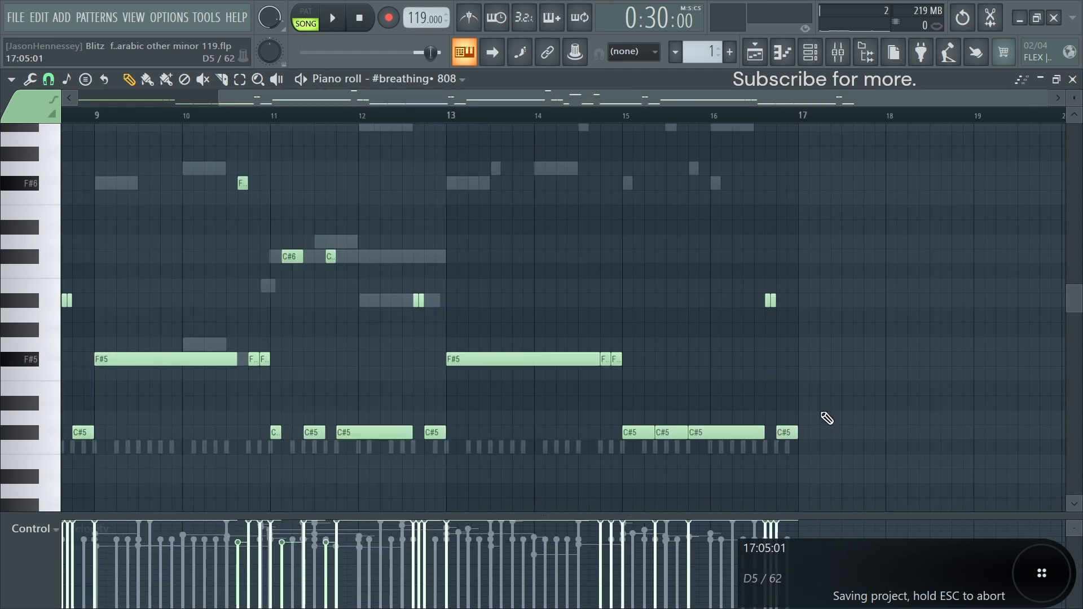
Play back the final bars of the 808 line and save the project
{"action": "key", "text": "space"}
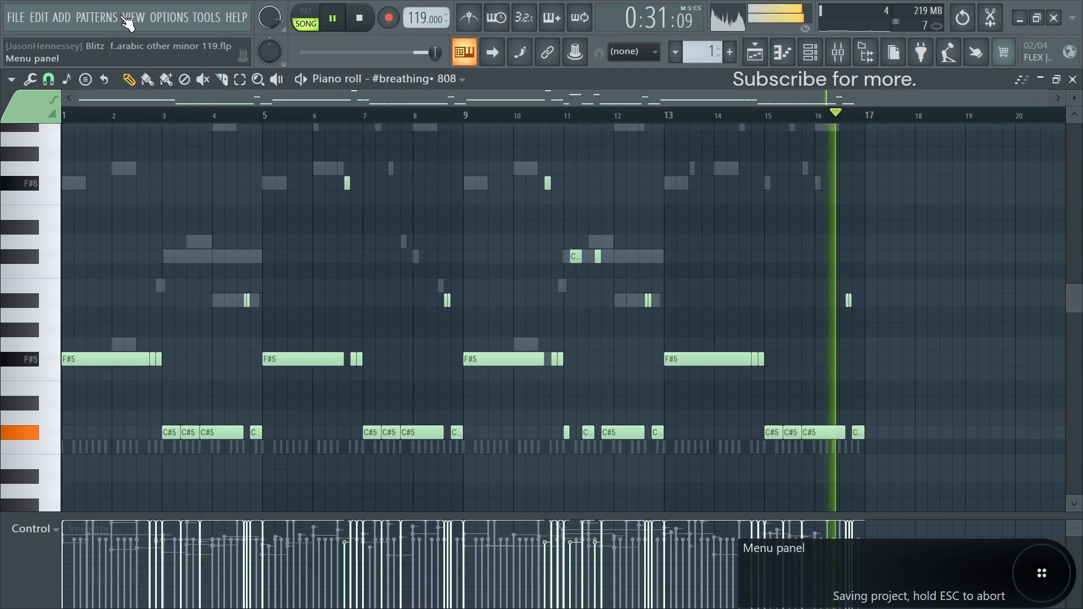
{"action": "left_click", "coordinate": [16, 18]}
{"action": "left_click", "coordinate": [20, 83]}
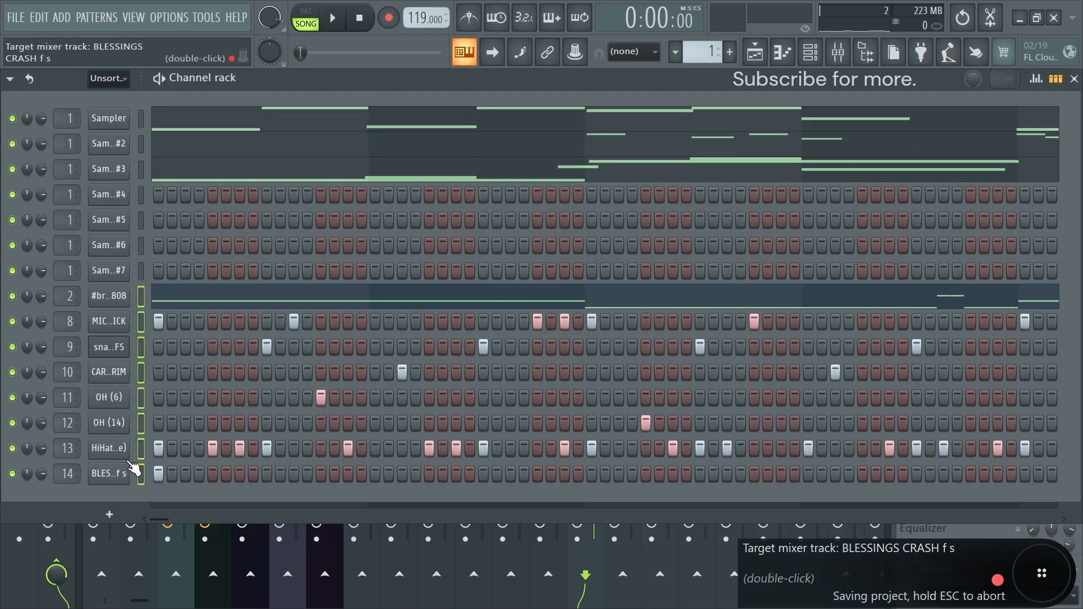
Widen the stereo image of the OH (6), OH (14) and BLESSINGS CRASH f s mixer tracks and slightly narrow the HiHat track
{"action": "left_click", "coordinate": [840, 54]}
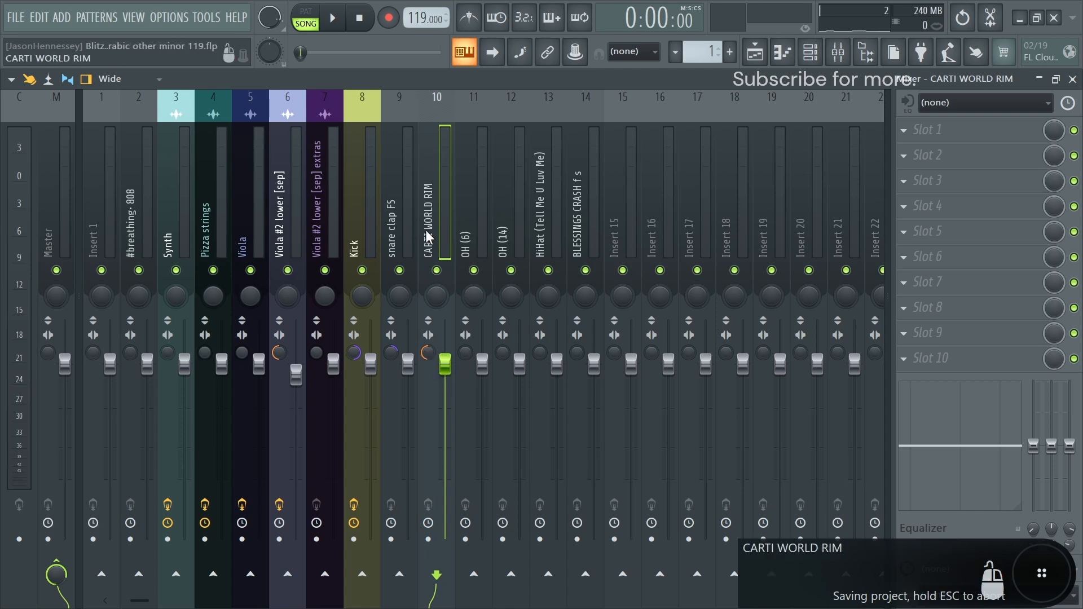
{"action": "left_click", "coordinate": [475, 248]}
{"action": "left_click_drag", "start_coordinate": [502, 352], "coordinate": [502, 397]}
{"action": "left_click_drag", "start_coordinate": [576, 352], "coordinate": [576, 354]}
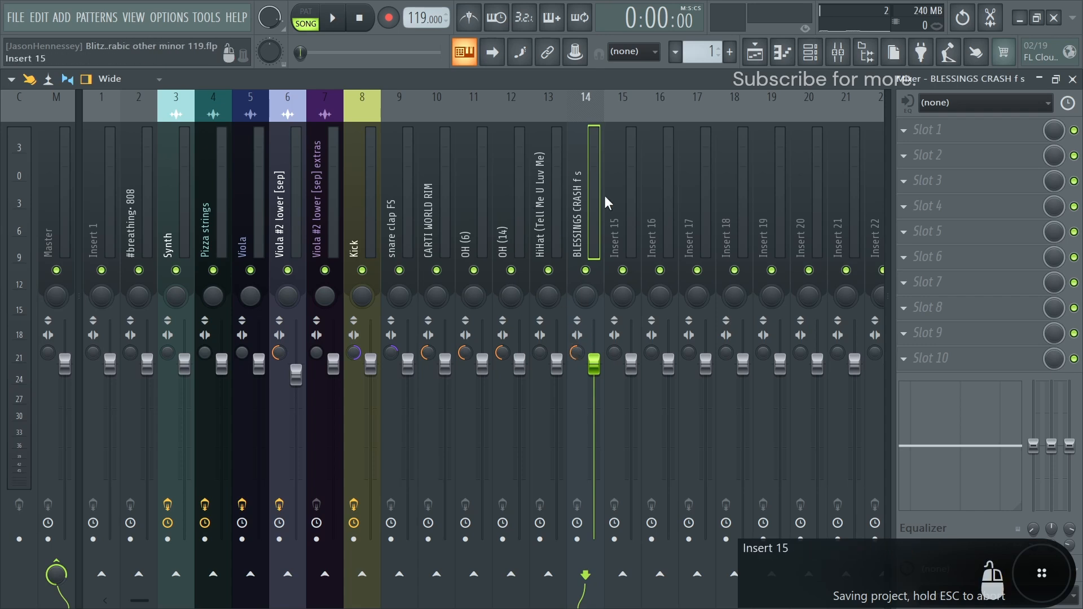
{"action": "left_click_drag", "start_coordinate": [540, 352], "coordinate": [539, 349]}
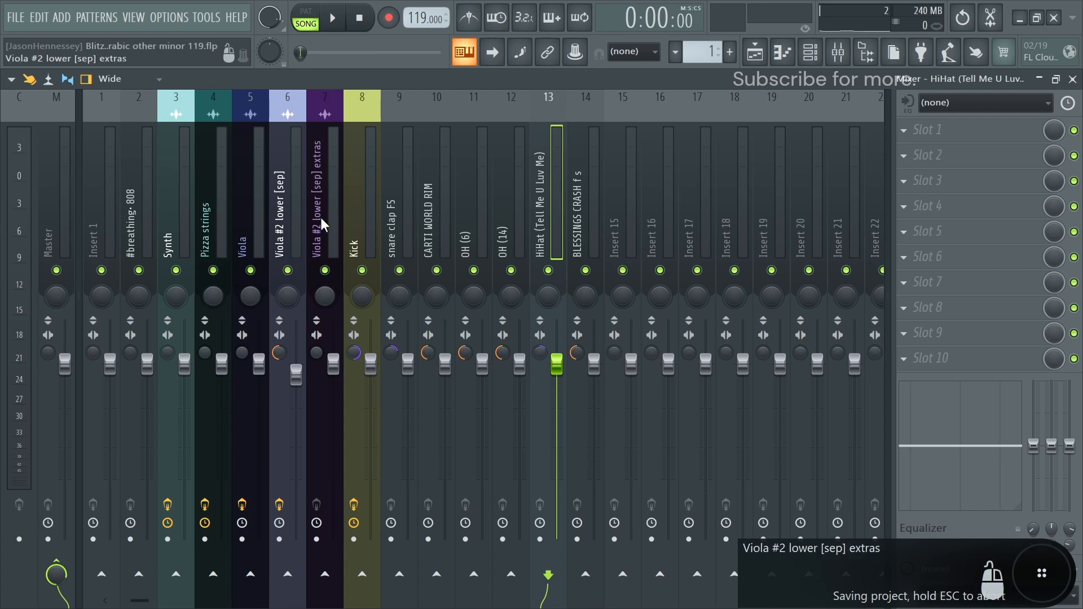
Move the melody tracks to inserts 1 to 5 and group them into insert 6 using the All Mels mixer state
{"action": "left_click", "coordinate": [394, 243]}
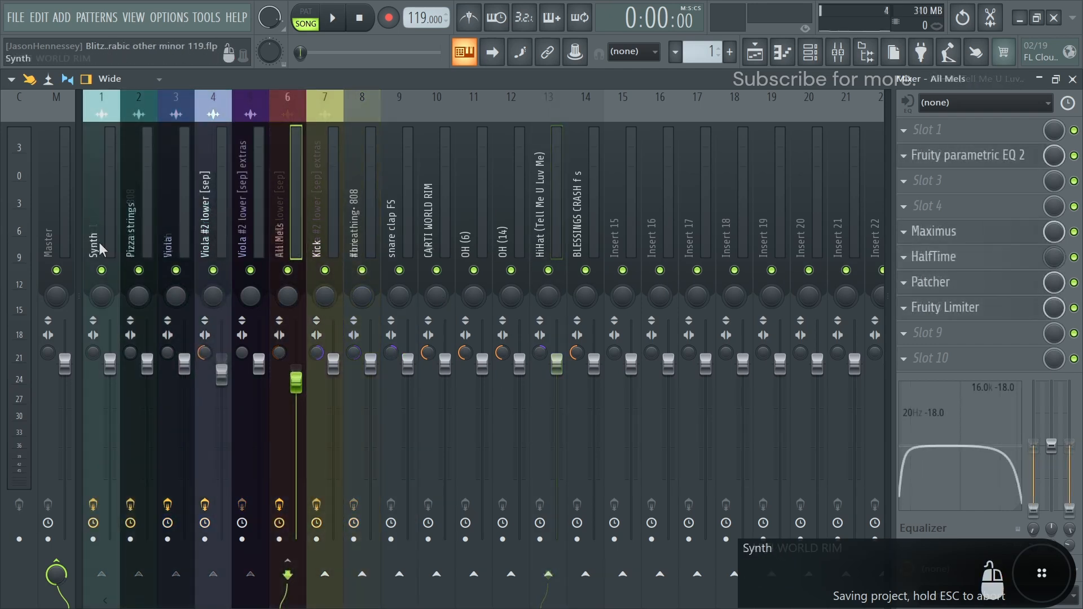
{"action": "left_click_drag", "start_coordinate": [100, 242], "coordinate": [226, 241]}
{"action": "left_click", "coordinate": [286, 229]}
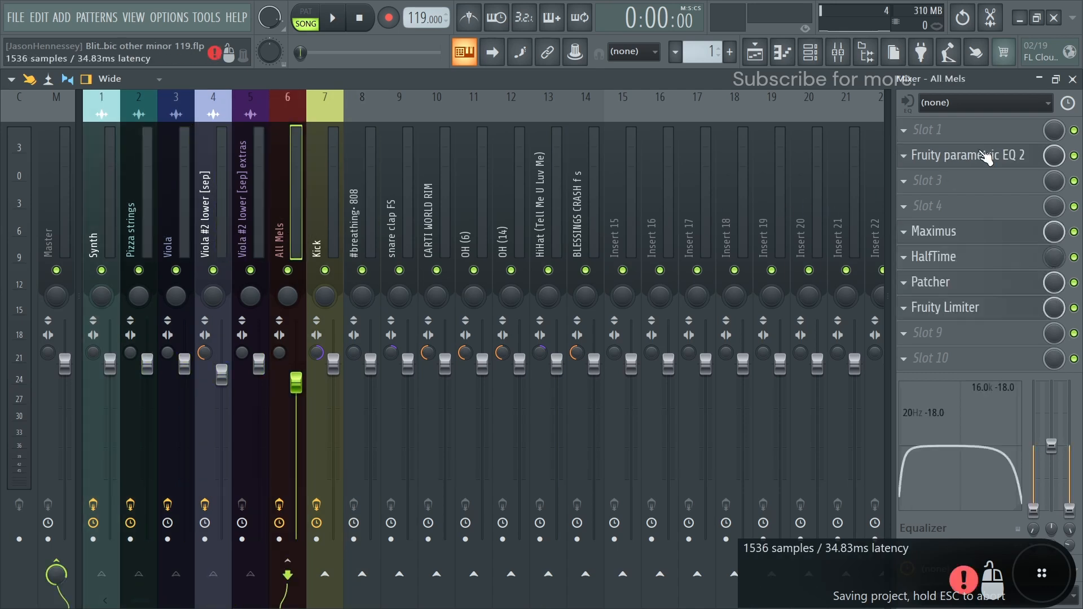
Examine the Fruity parametric EQ 2 curve and the Maximus band and stereo separation settings on the All Mels track
{"action": "left_click", "coordinate": [923, 157]}
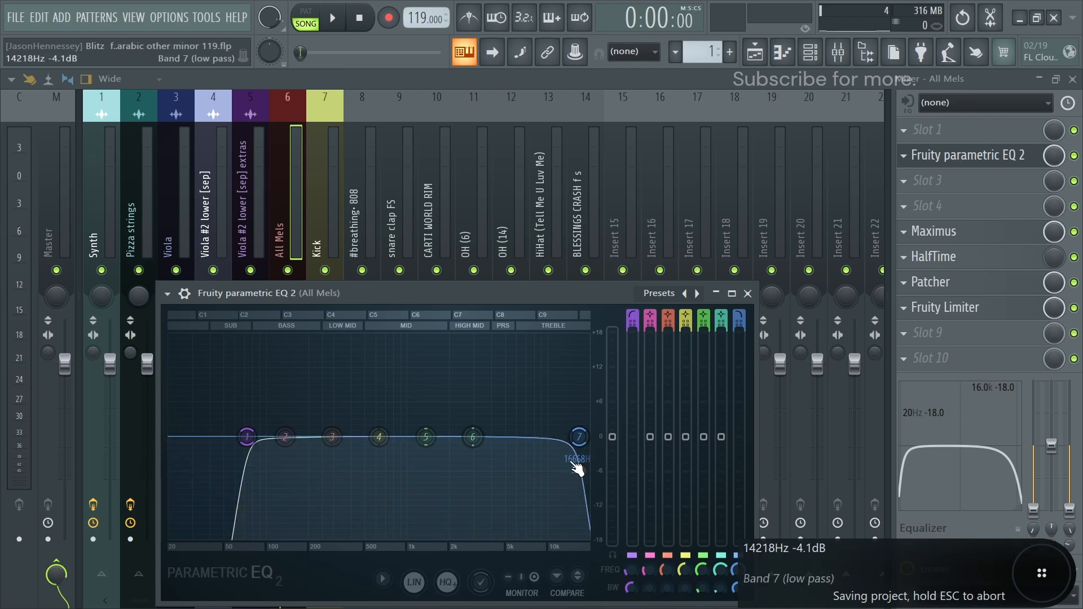
{"action": "key", "text": "space"}
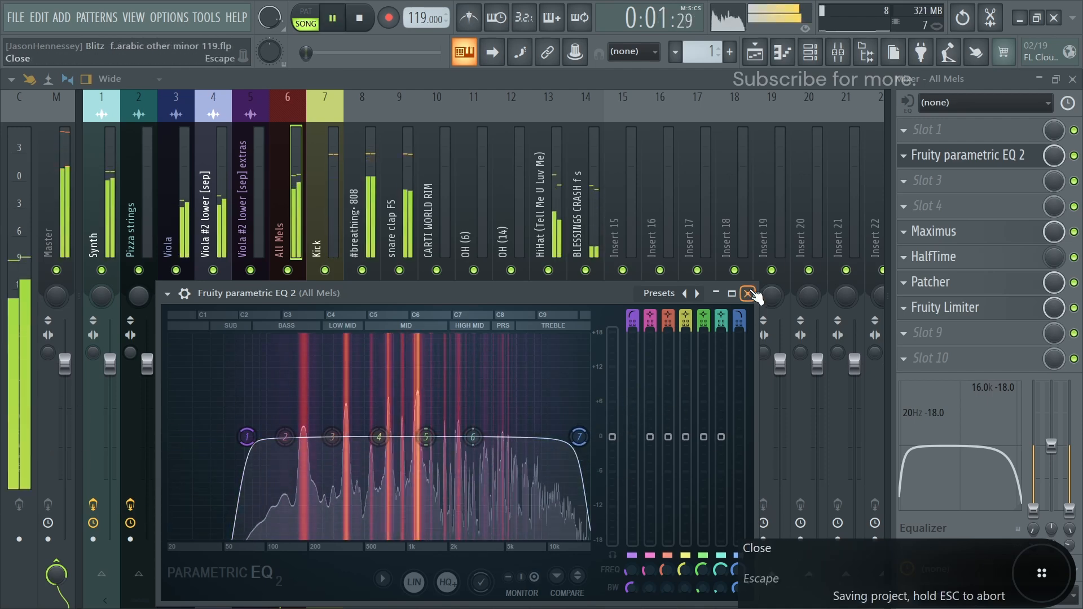
{"action": "left_click", "coordinate": [748, 294]}
{"action": "left_click", "coordinate": [959, 231]}
{"action": "key", "text": "space"}
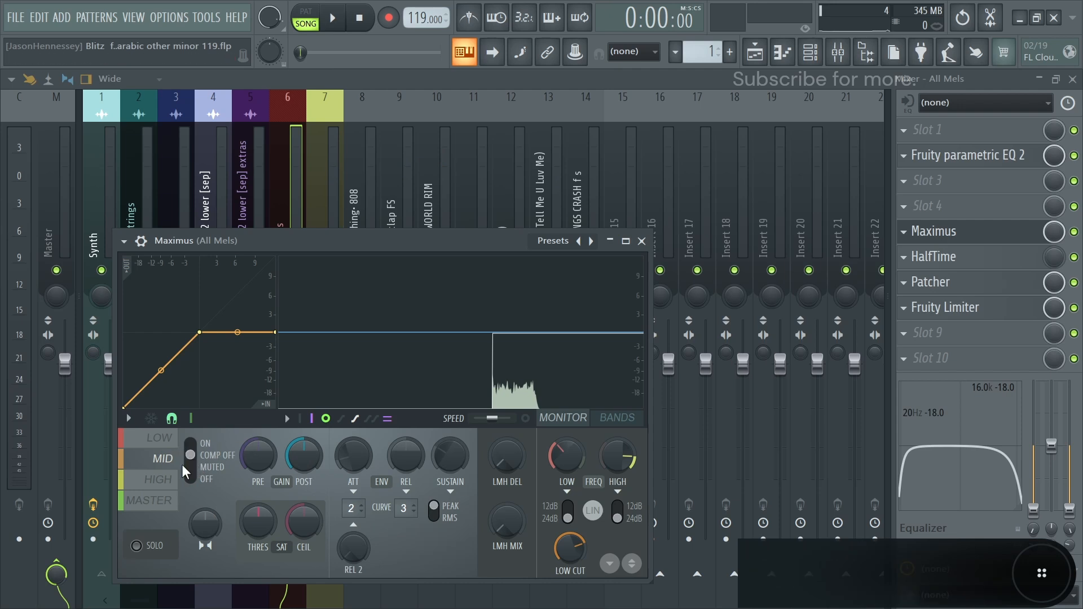
{"action": "left_click", "coordinate": [153, 439]}
{"action": "left_click_drag", "start_coordinate": [205, 525], "coordinate": [218, 546]}
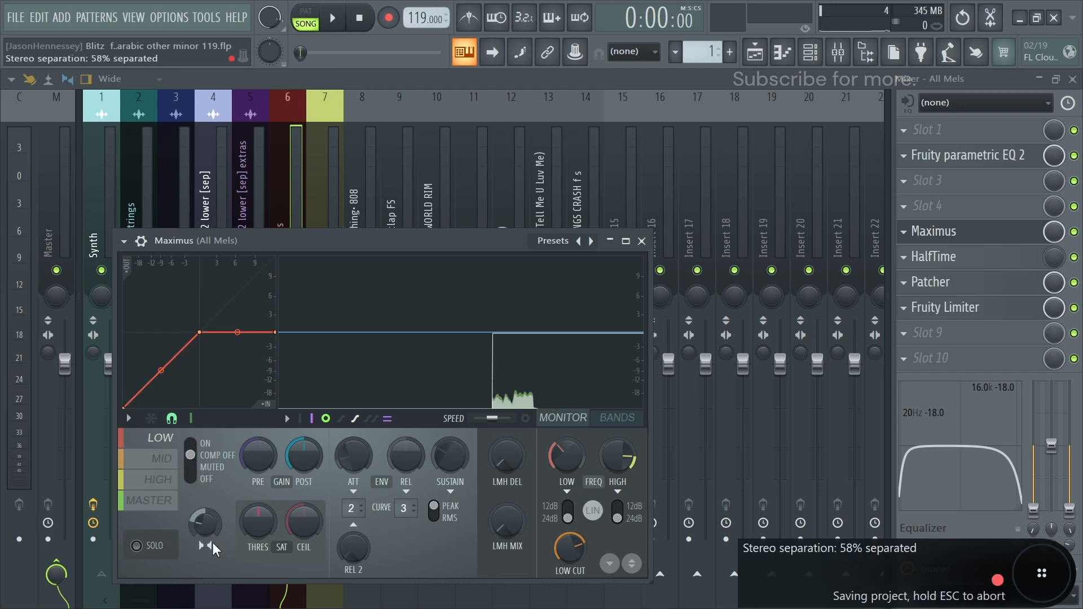
{"action": "left_click", "coordinate": [159, 479]}
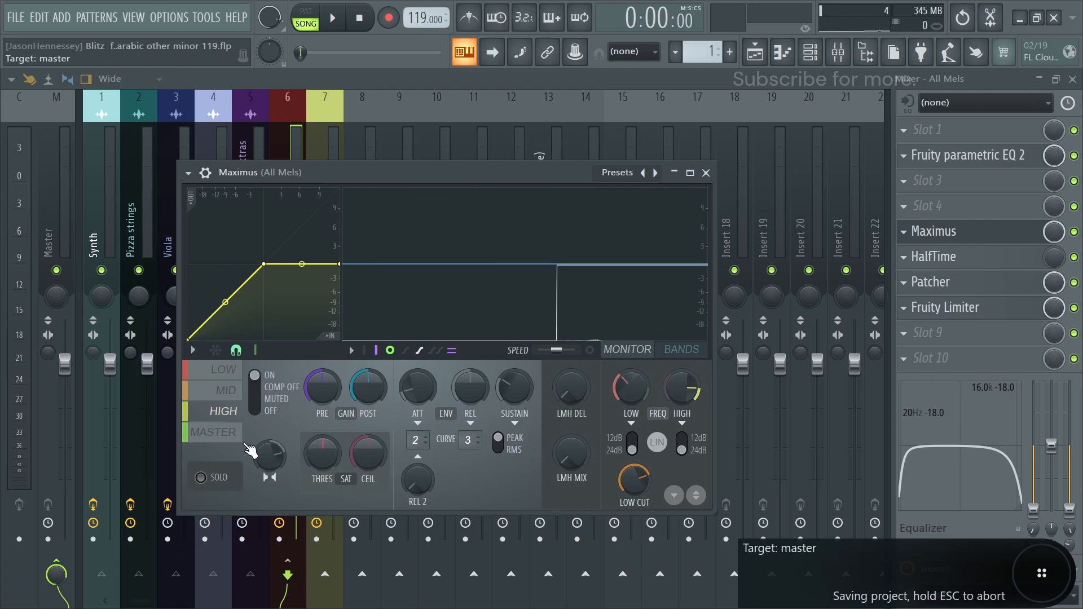
{"action": "left_click", "coordinate": [705, 173]}
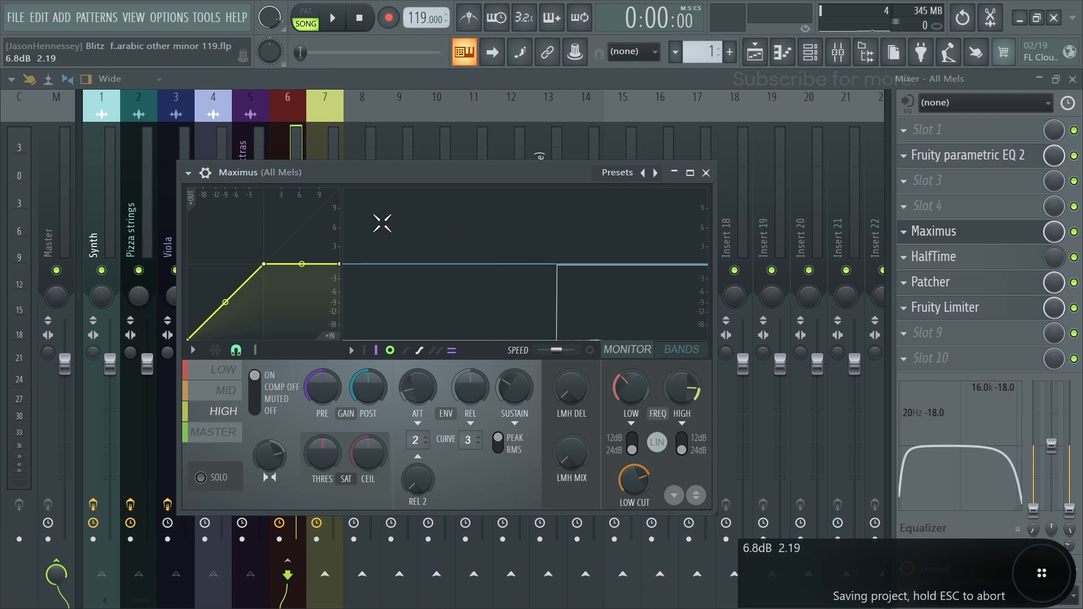
{"action": "left_click", "coordinate": [706, 173]}
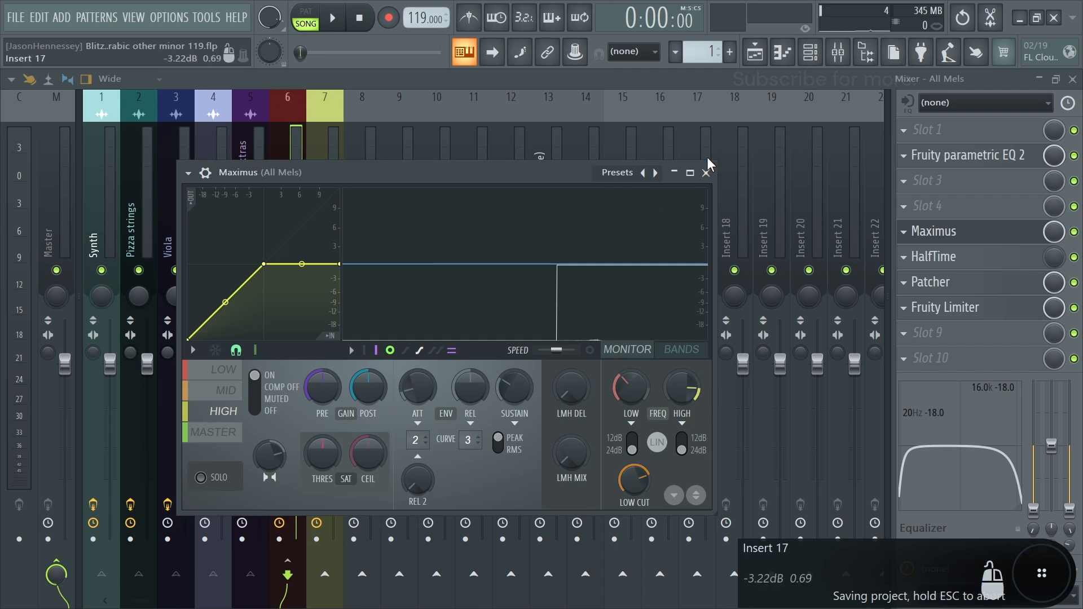
{"action": "left_click", "coordinate": [706, 173]}
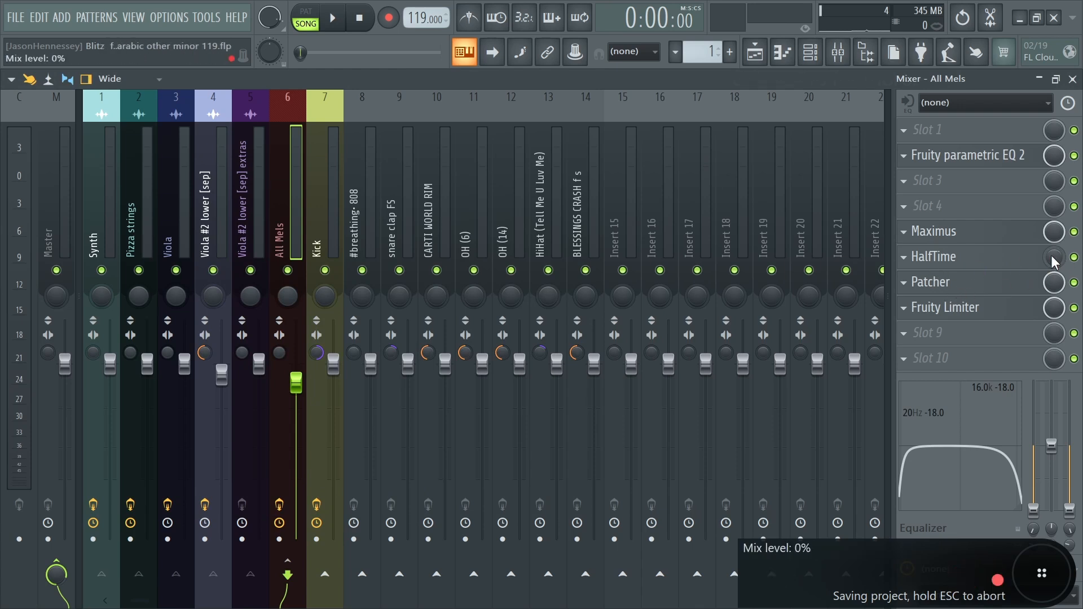
Examine the SIDE and MID equalizers inside Patcher and the Fruity Limiter on the All Mels track during playback
{"action": "left_click", "coordinate": [955, 285]}
{"action": "left_click", "coordinate": [291, 338]}
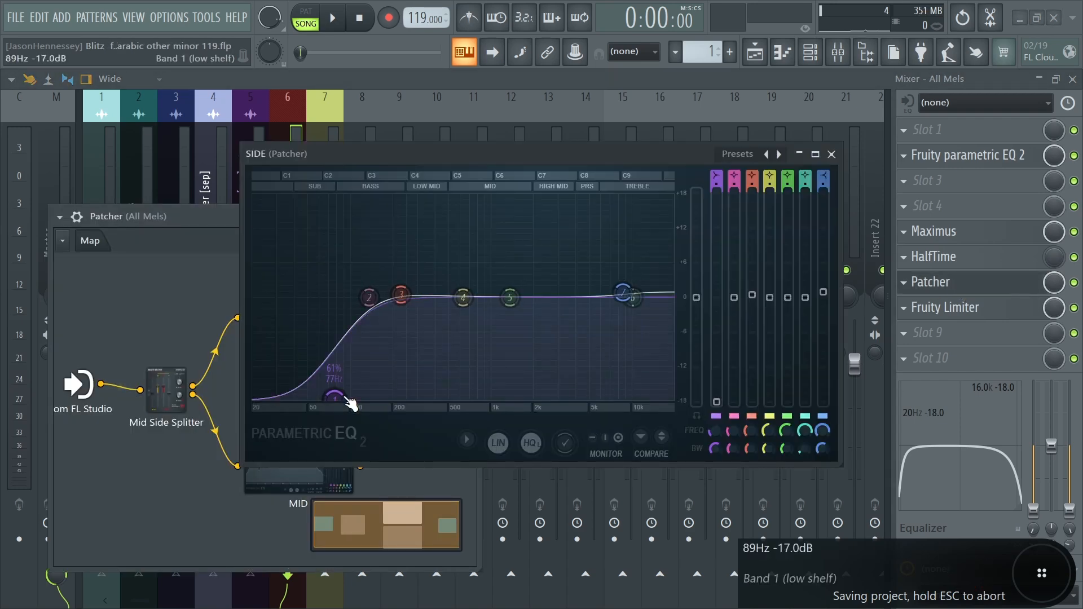
{"action": "key", "text": "space"}
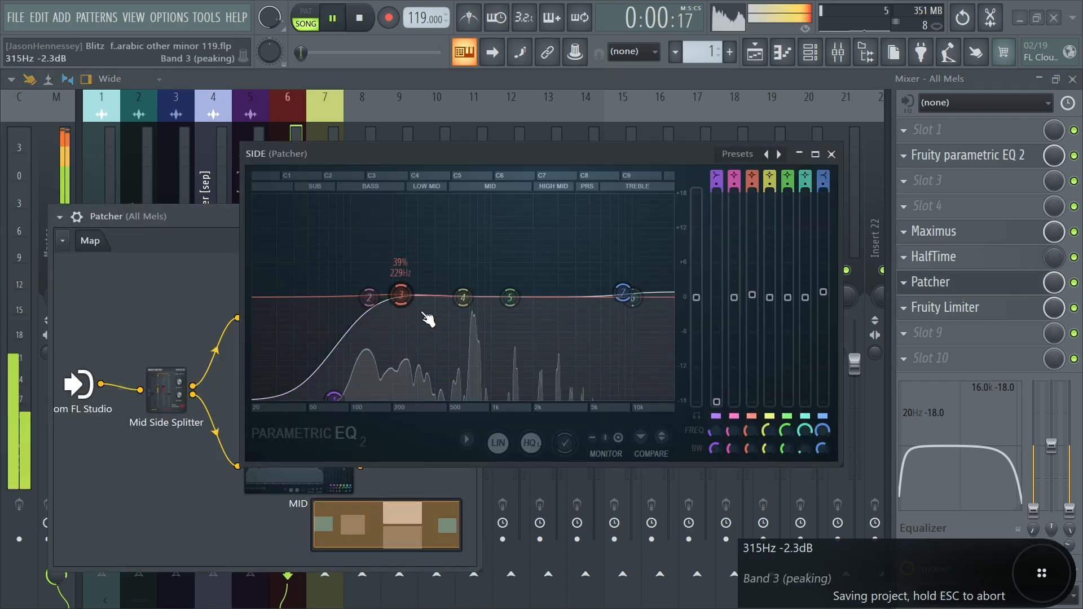
{"action": "key", "text": "space"}
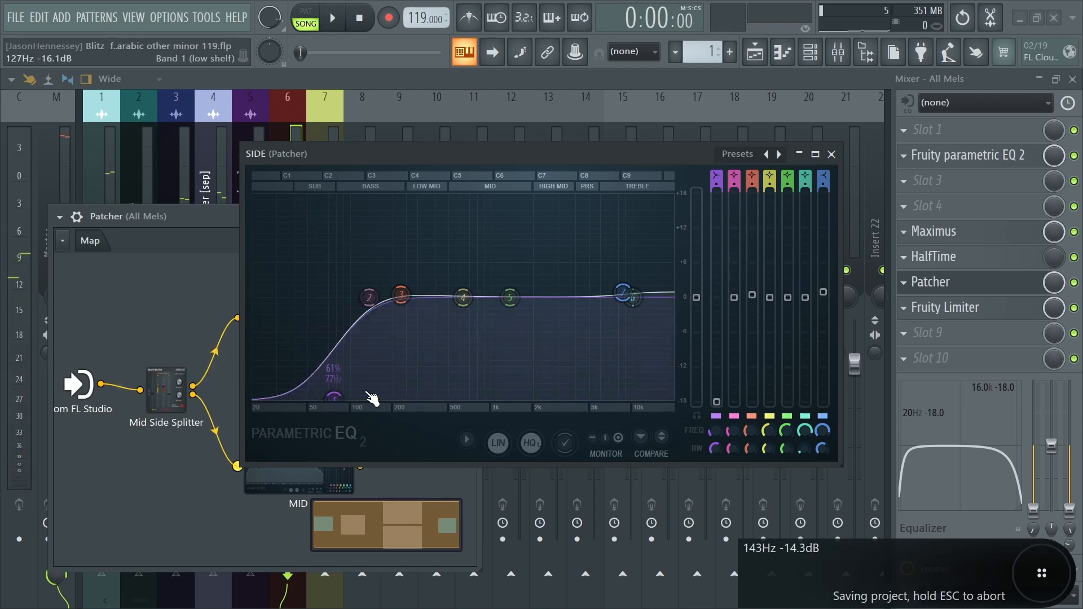
{"action": "key", "text": "space"}
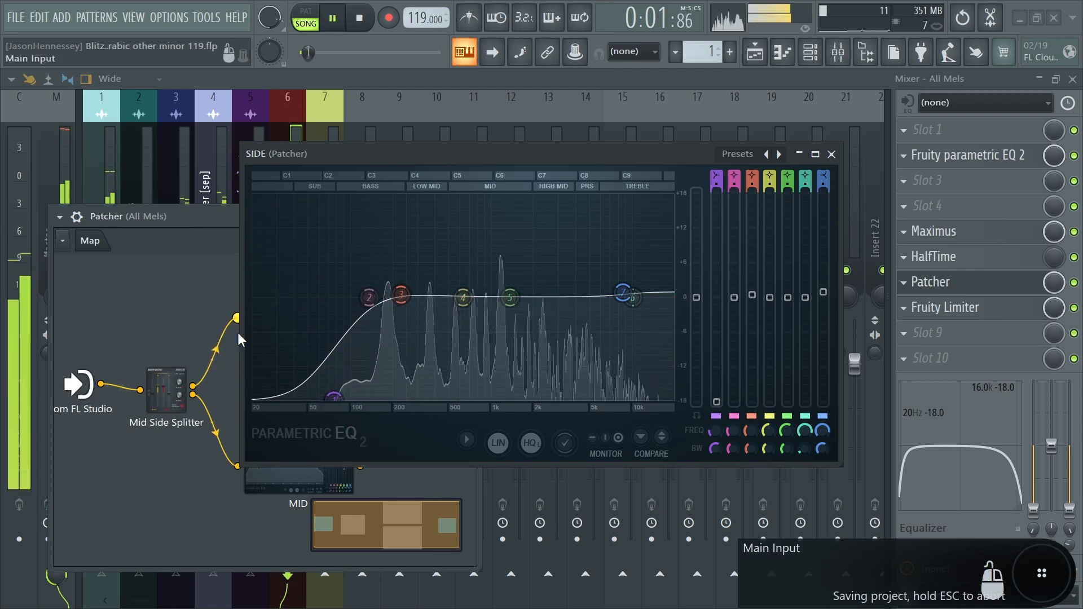
{"action": "left_click", "coordinate": [831, 154]}
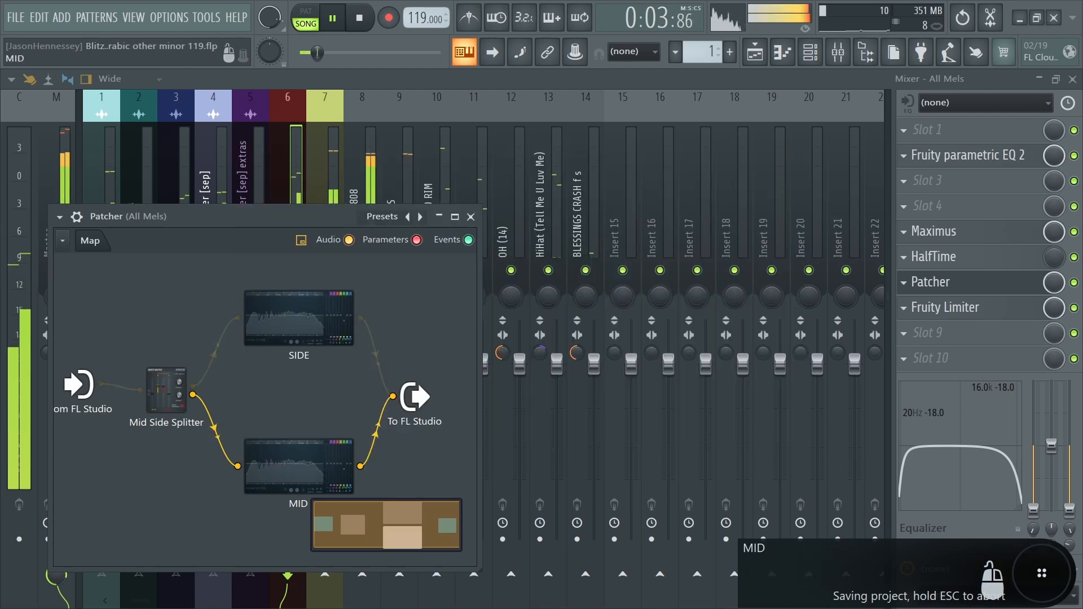
{"action": "double_click", "coordinate": [316, 451]}
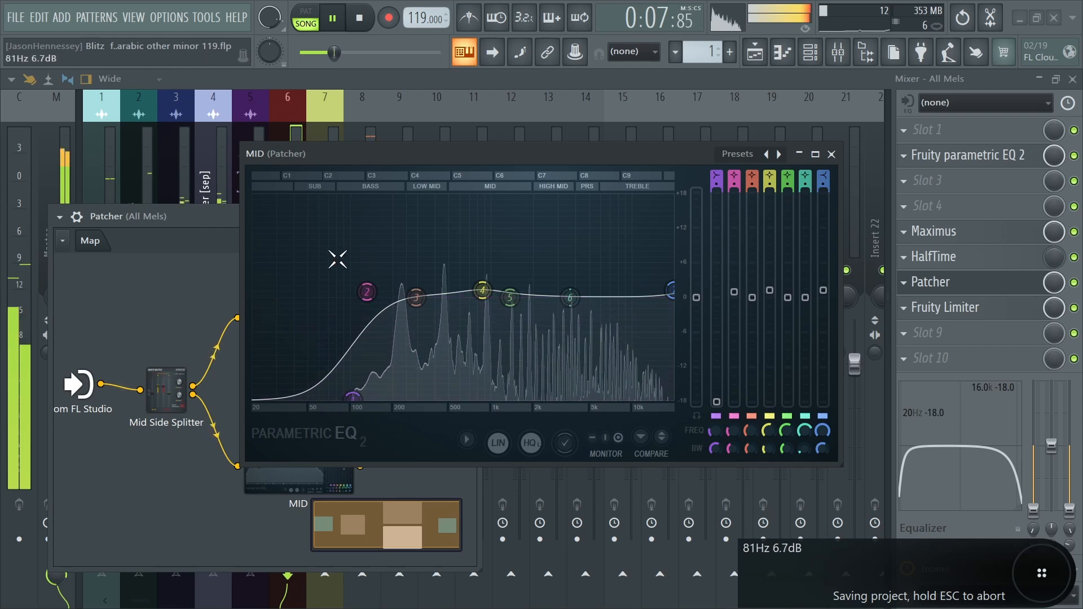
{"action": "left_click", "coordinate": [830, 154]}
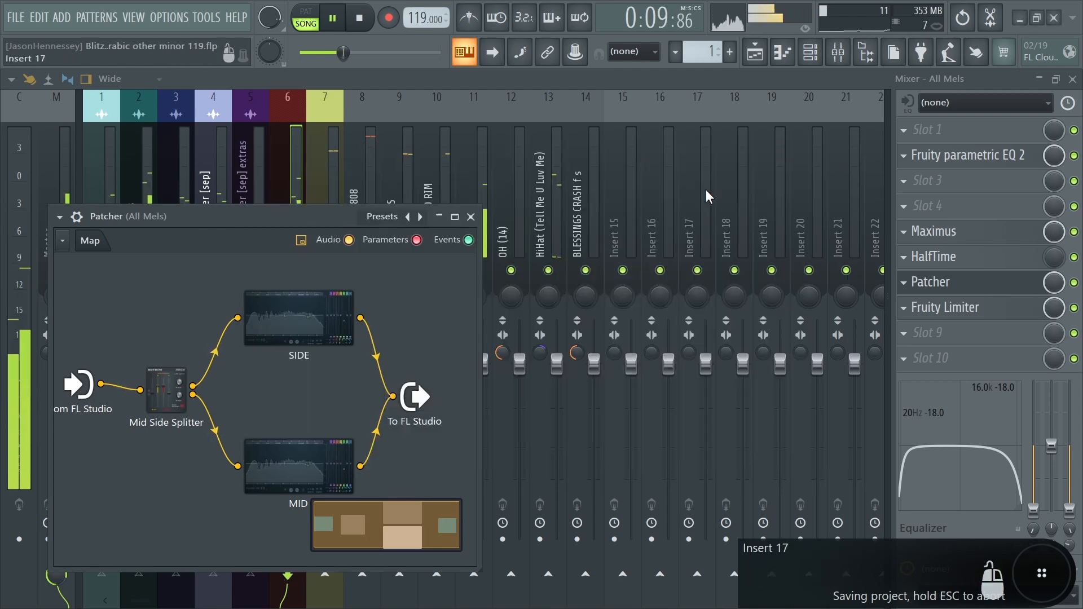
{"action": "left_click", "coordinate": [981, 309]}
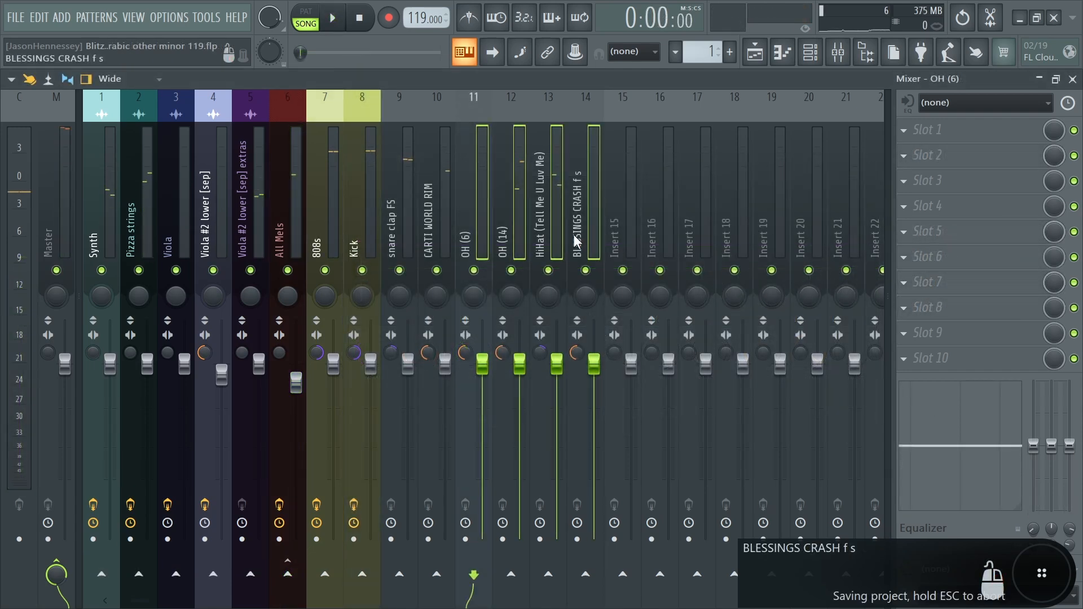
Free up insert 11, route only the snare clap FS and CARTI WORLD RIM tracks into it, and load the Snares and claps mixer state
{"action": "key", "text": "alt+Right"}
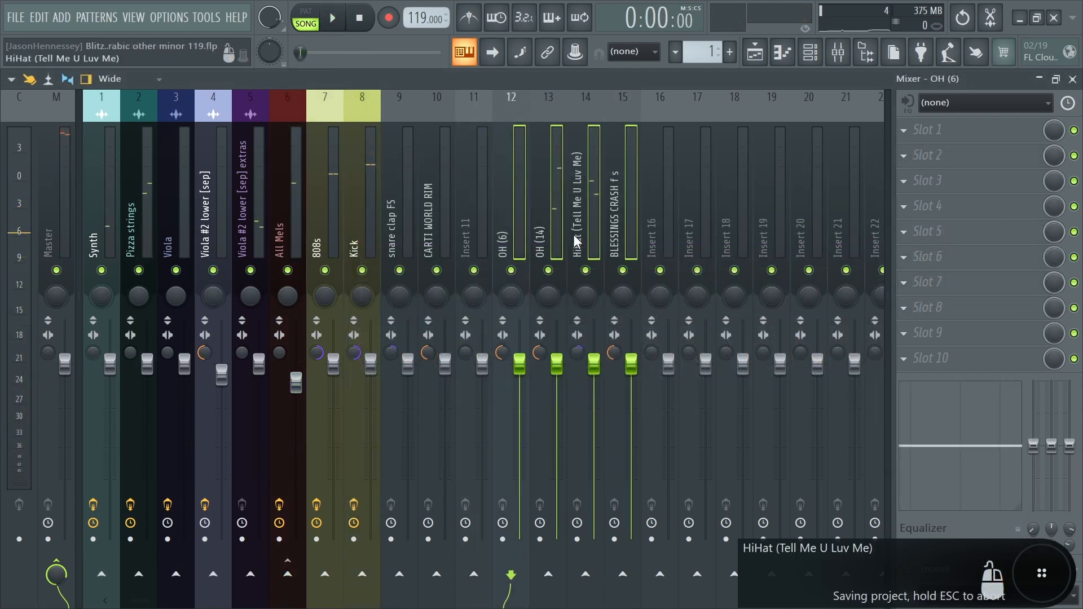
{"action": "left_click", "coordinate": [441, 253]}
{"action": "left_click", "coordinate": [388, 238]}
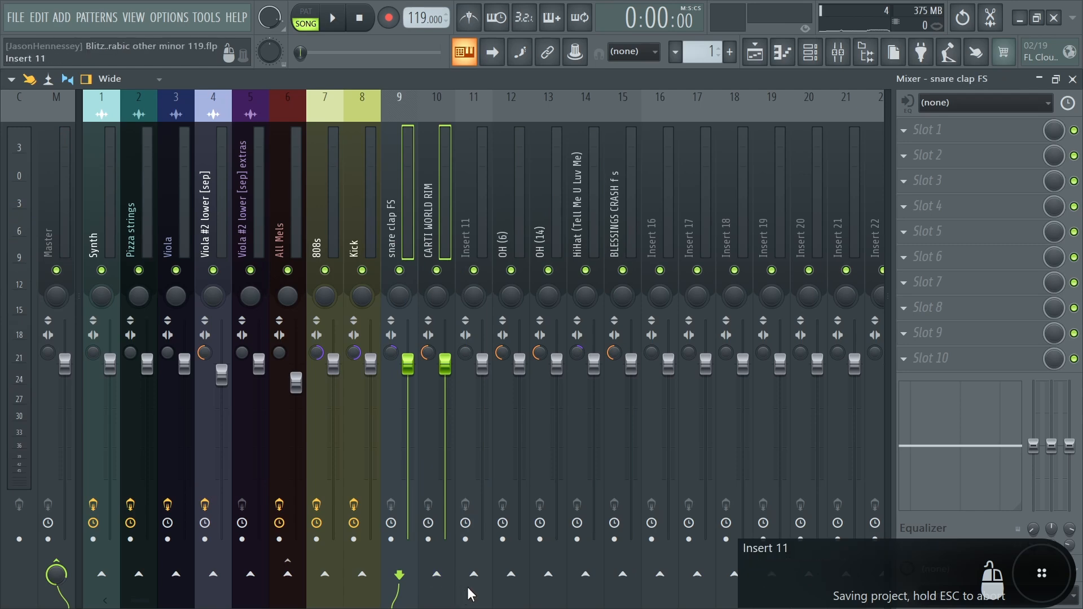
{"action": "left_click", "coordinate": [486, 576]}
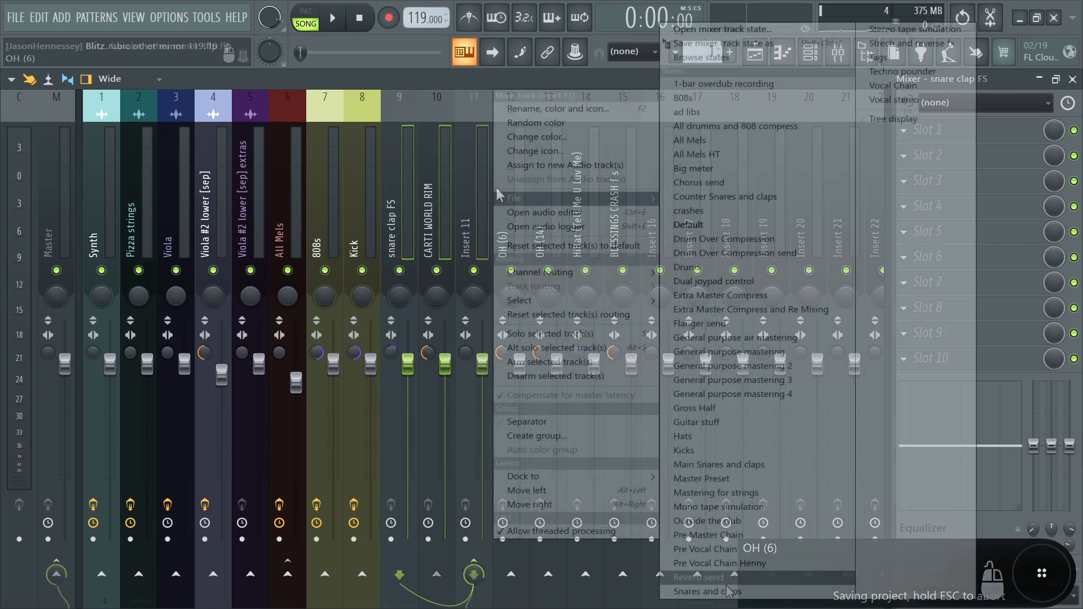
{"action": "left_click", "coordinate": [724, 593]}
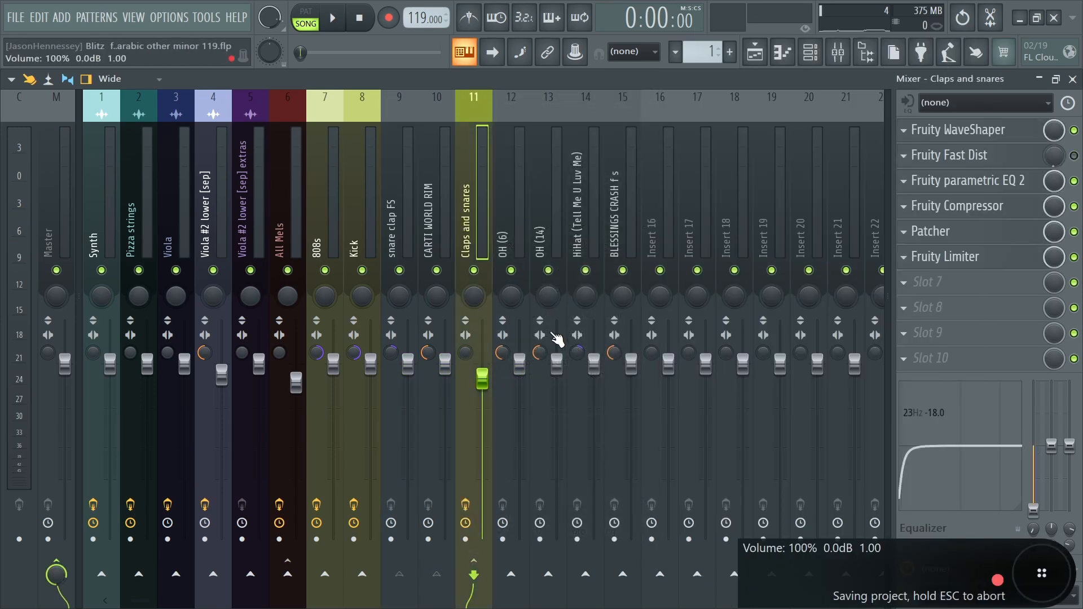
Route the OH (6), OH (14), HiHat and BLESSINGS CRASH tracks into insert 16 and load the Hats mixer state there
{"action": "left_click_drag", "start_coordinate": [496, 236], "coordinate": [612, 241]}
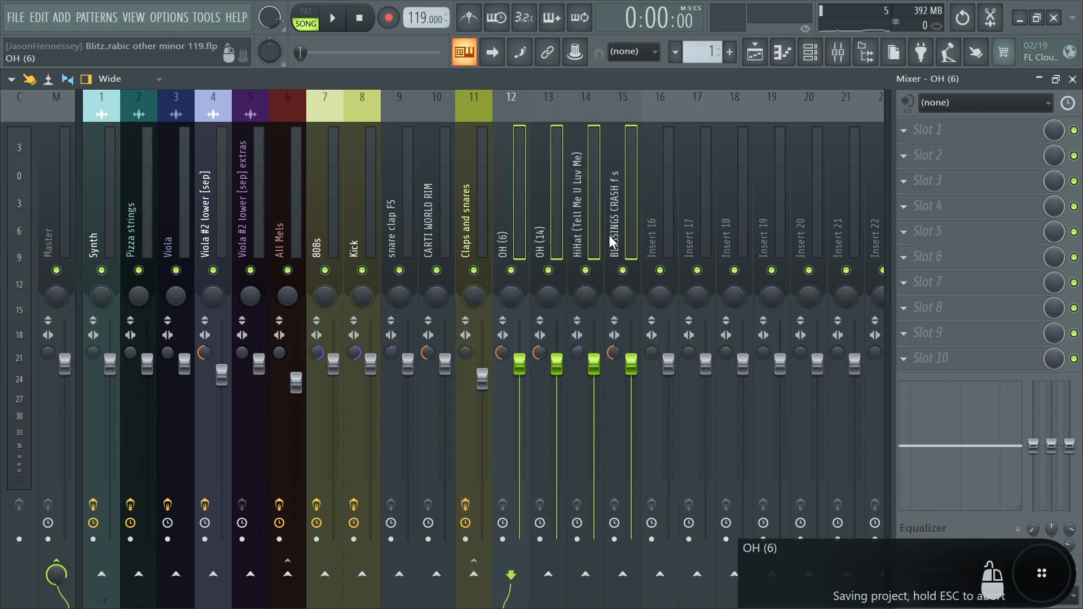
{"action": "left_click", "coordinate": [657, 575]}
{"action": "right_click", "coordinate": [665, 248]}
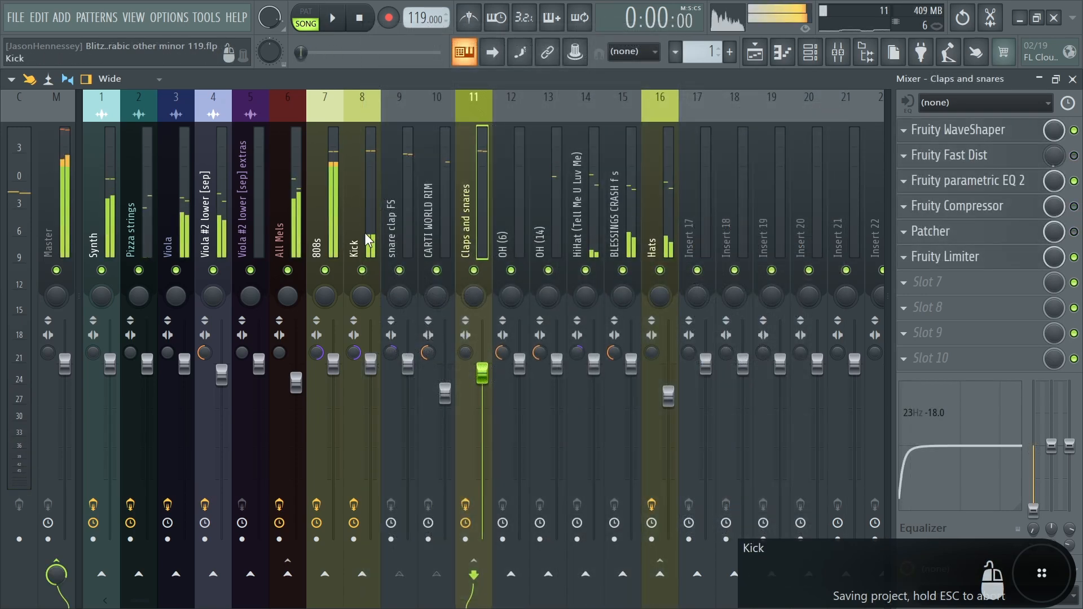
Route the Kick, Claps and snares, and Hats tracks into insert 17 and load the Drums mixer state on it
{"action": "left_click", "coordinate": [365, 239]}
{"action": "left_click", "coordinate": [467, 234], "text": "ctrl"}
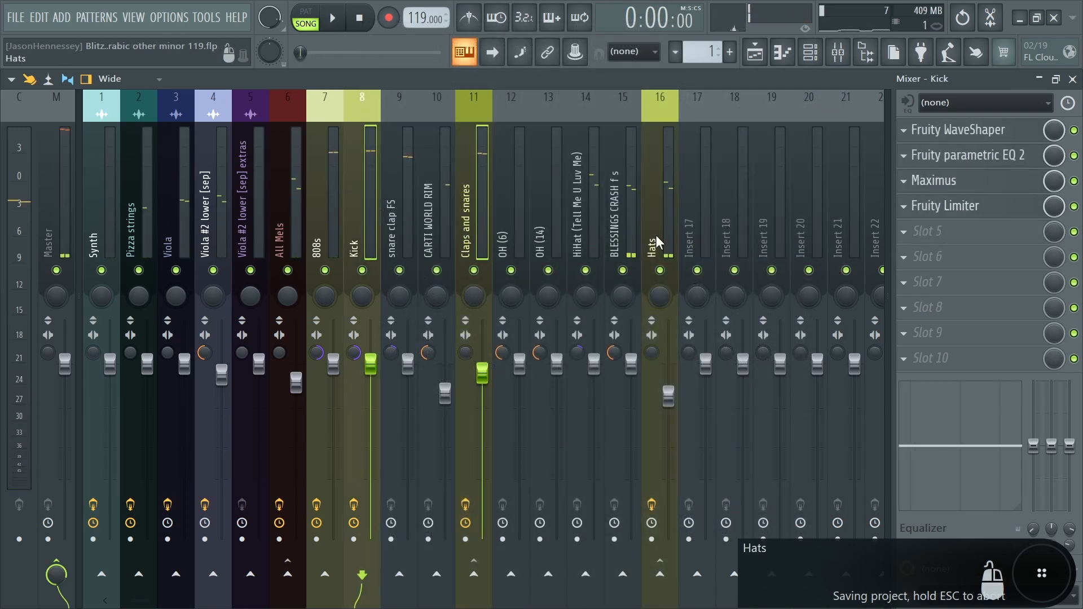
{"action": "left_click", "coordinate": [654, 243], "text": "ctrl"}
{"action": "left_click", "coordinate": [697, 574]}
{"action": "left_click", "coordinate": [695, 229]}
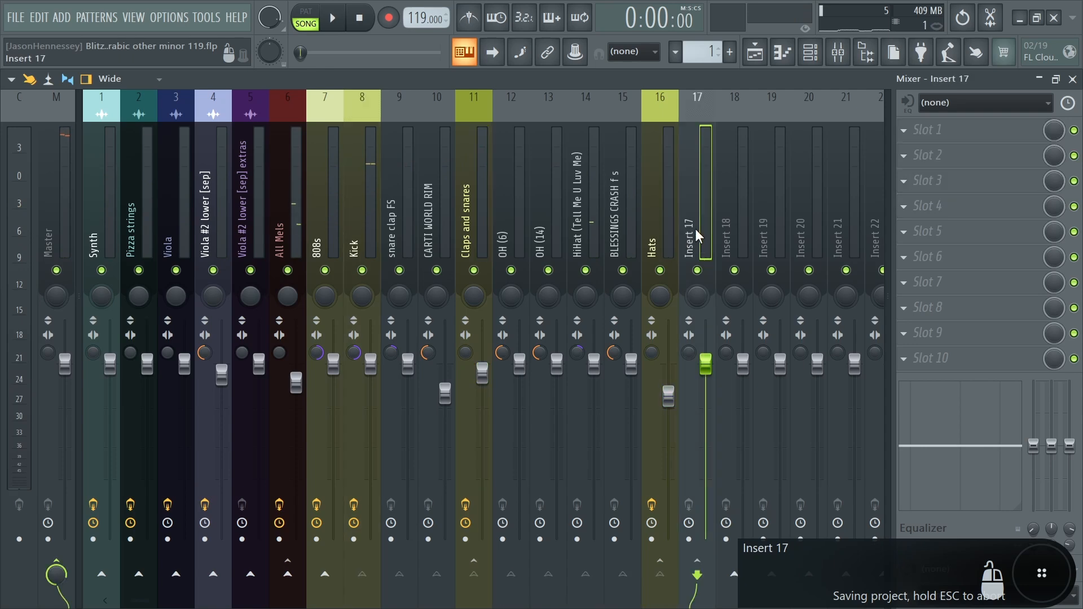
{"action": "right_click", "coordinate": [700, 226]}
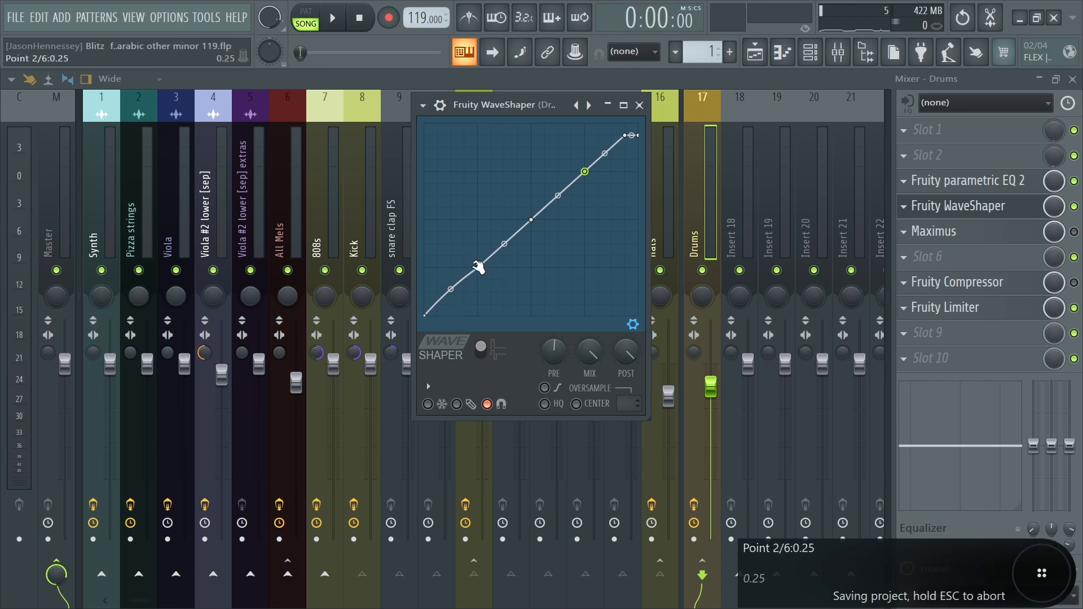
Audition the Fruity WaveShaper and the Fruity Limiter gain on the Drums track during playback, and raise the track's volume slightly
{"action": "key", "text": "space"}
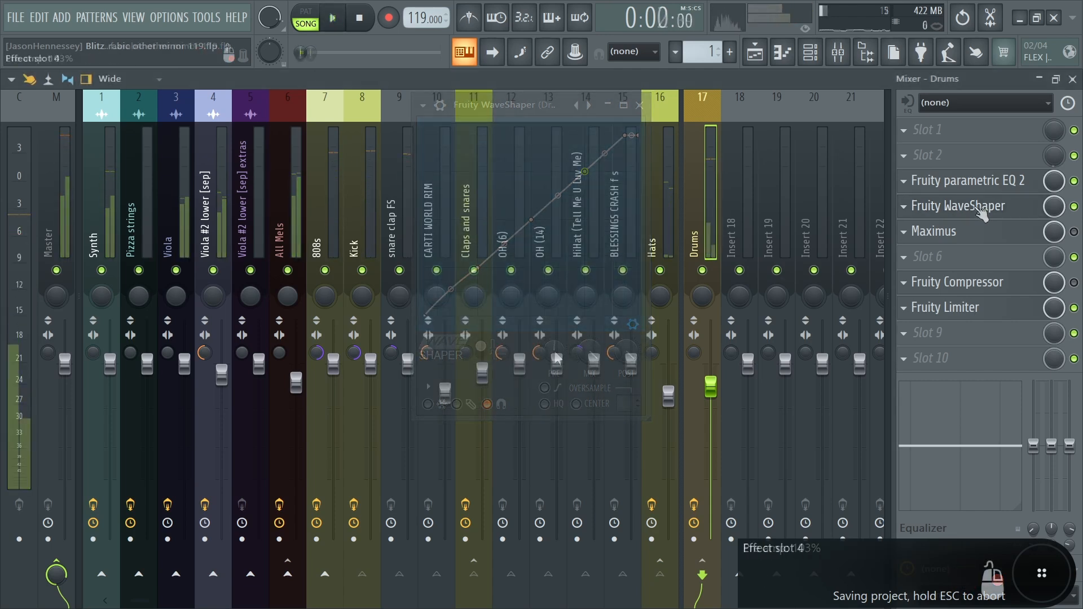
{"action": "left_click", "coordinate": [997, 316]}
{"action": "key", "text": "space"}
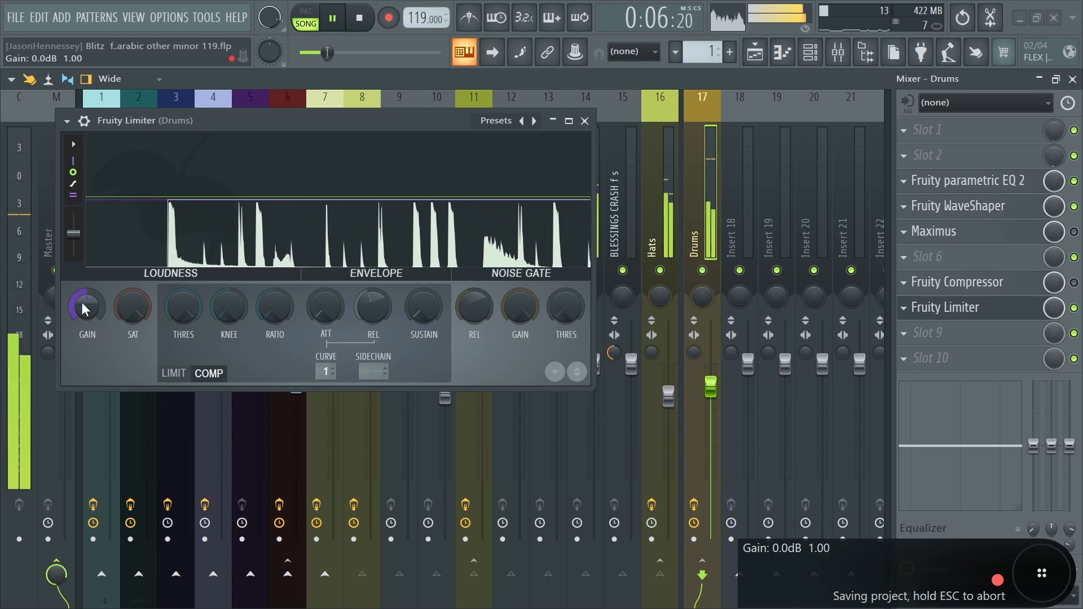
{"action": "left_click_drag", "start_coordinate": [90, 313], "coordinate": [103, 313]}
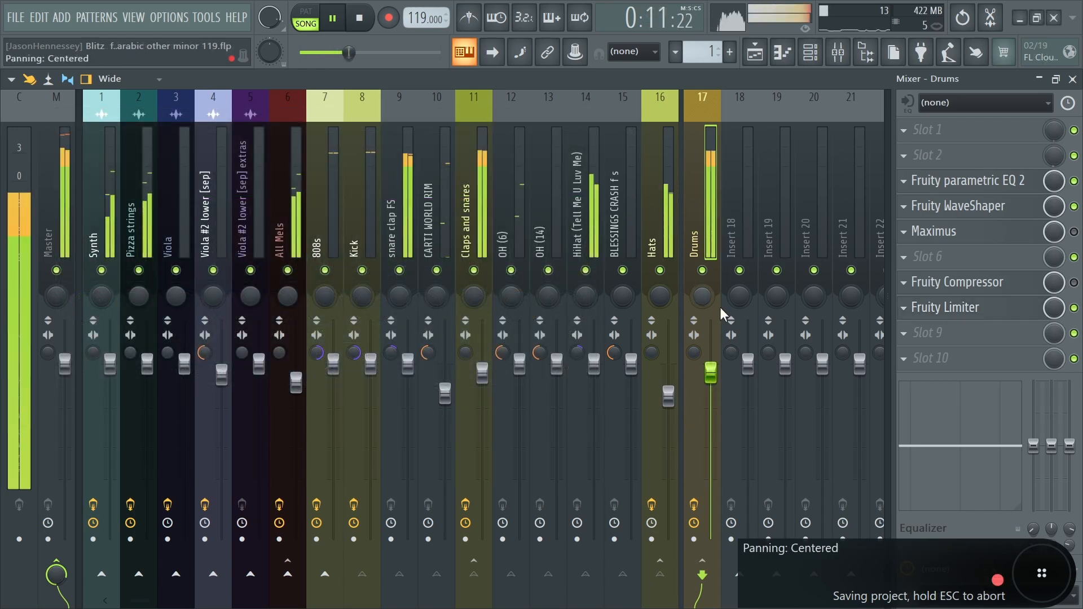
Stop playback and save the project
{"action": "key", "text": "space"}
{"action": "left_click", "coordinate": [13, 12]}
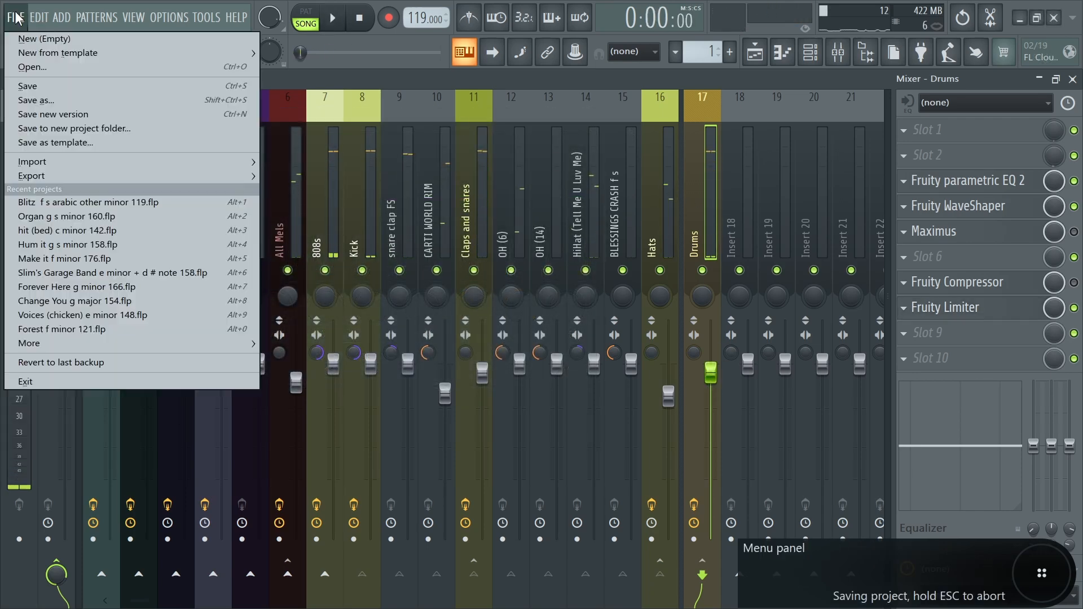
{"action": "left_click", "coordinate": [17, 90]}
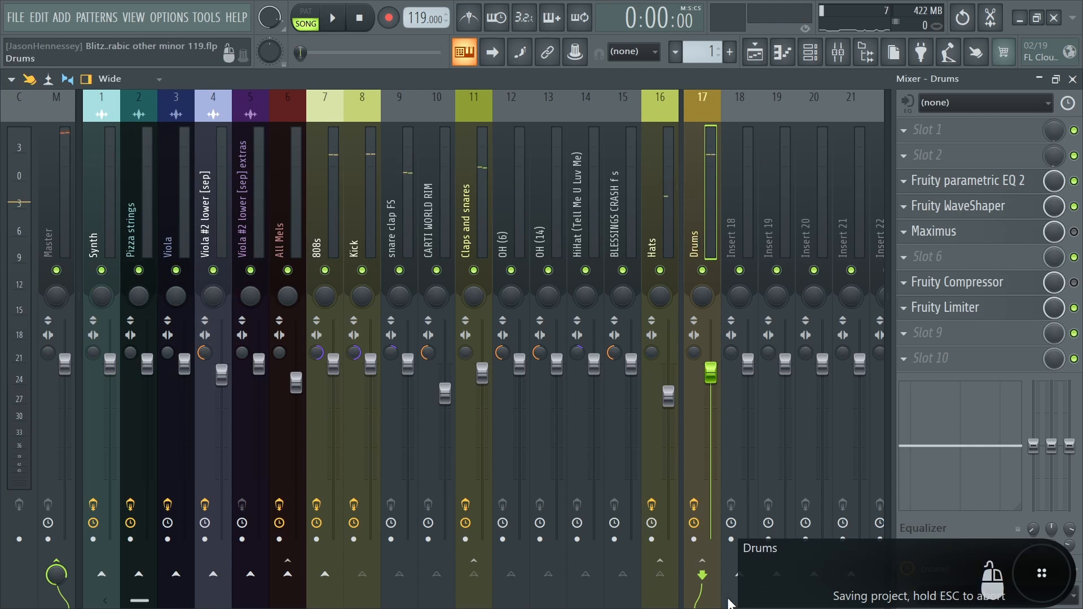
Route the Drums track into inserts 18 and 19, and route Insert 18 only into insert 19 at a 30% send level
{"action": "left_click", "coordinate": [739, 574]}
{"action": "left_click", "coordinate": [778, 579]}
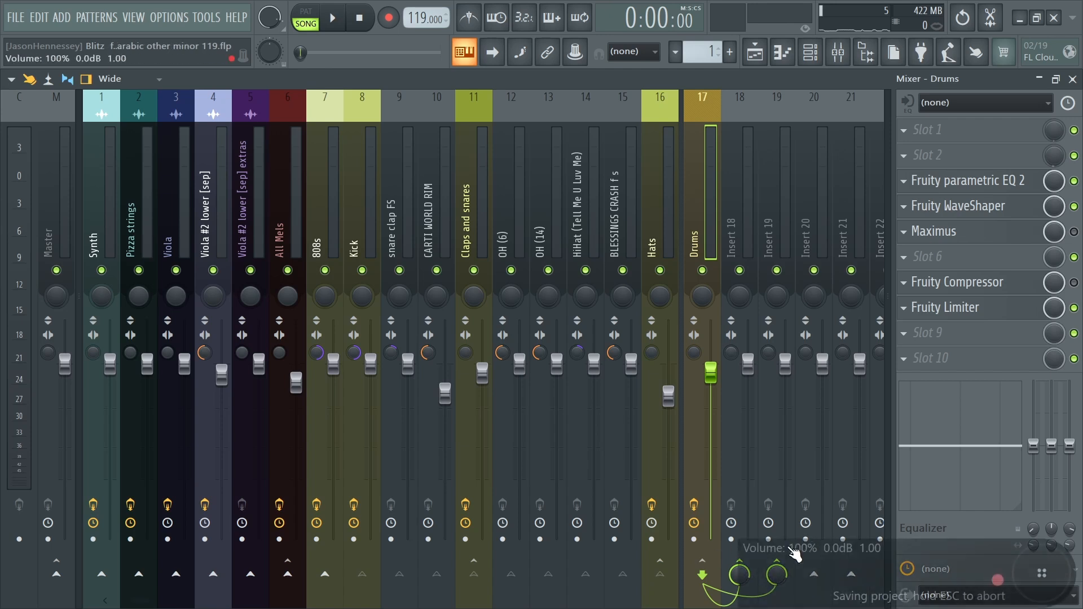
{"action": "left_click", "coordinate": [737, 197]}
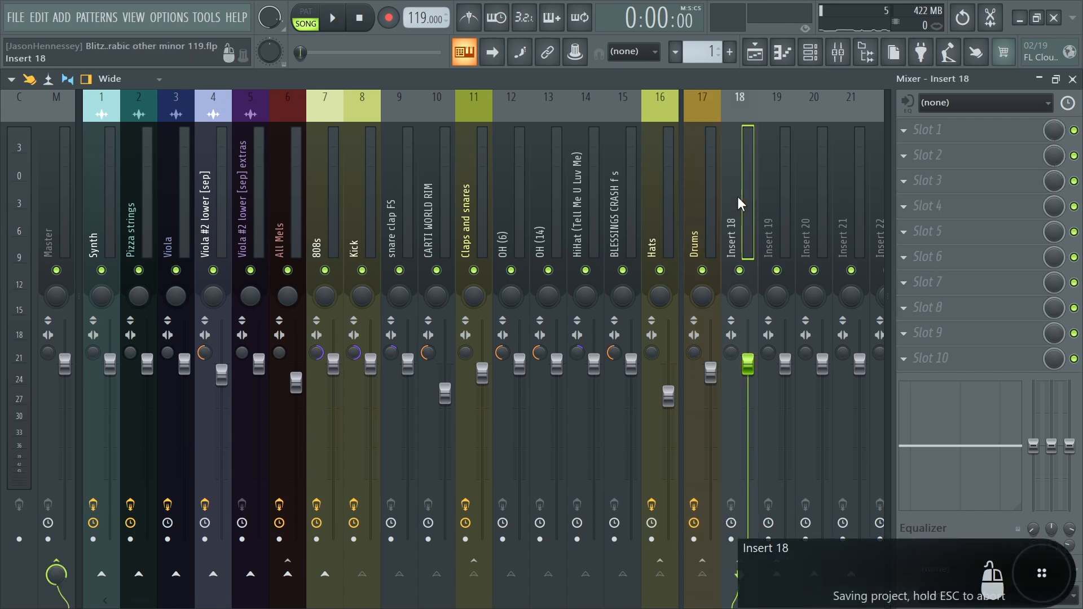
{"action": "right_click", "coordinate": [777, 579]}
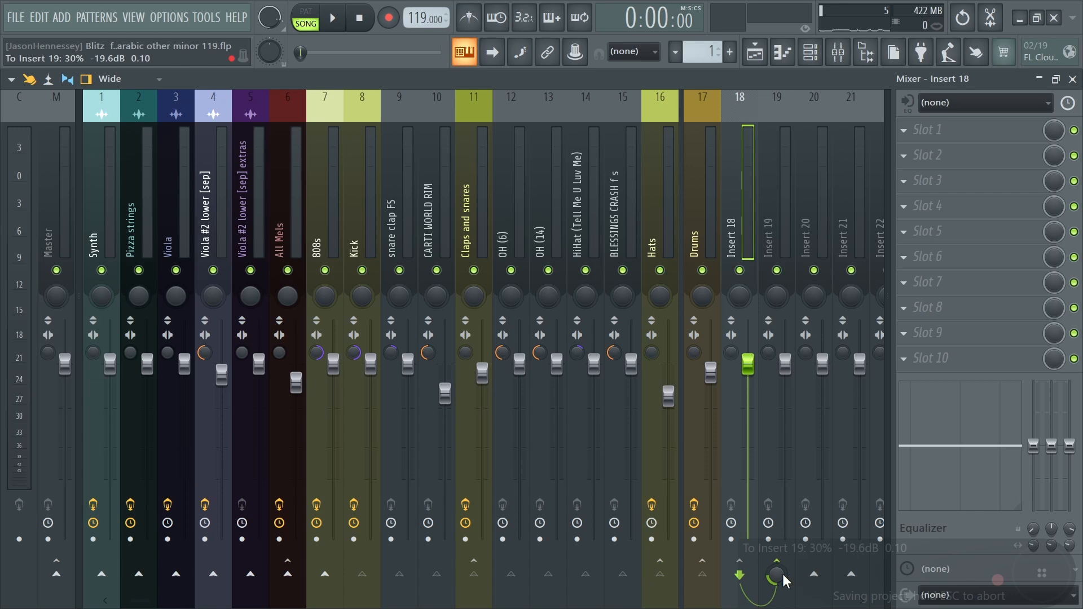
Load the Drum Over Compression mixer state on insert 18 and the Drum Over Compression send state on insert 19
{"action": "right_click", "coordinate": [744, 229]}
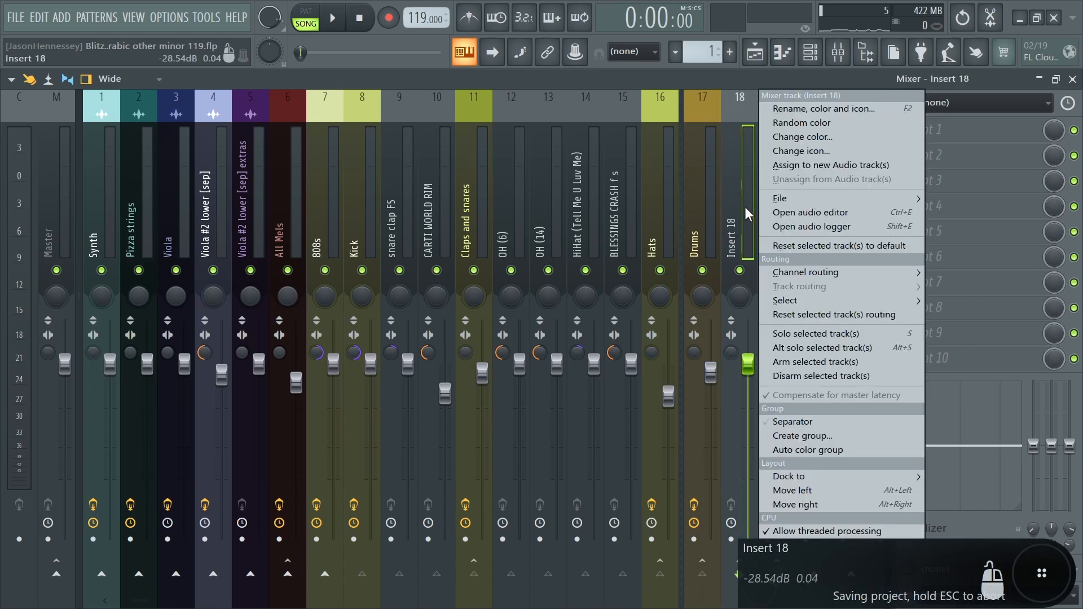
{"action": "left_click", "coordinate": [725, 229]}
{"action": "left_click", "coordinate": [739, 270]}
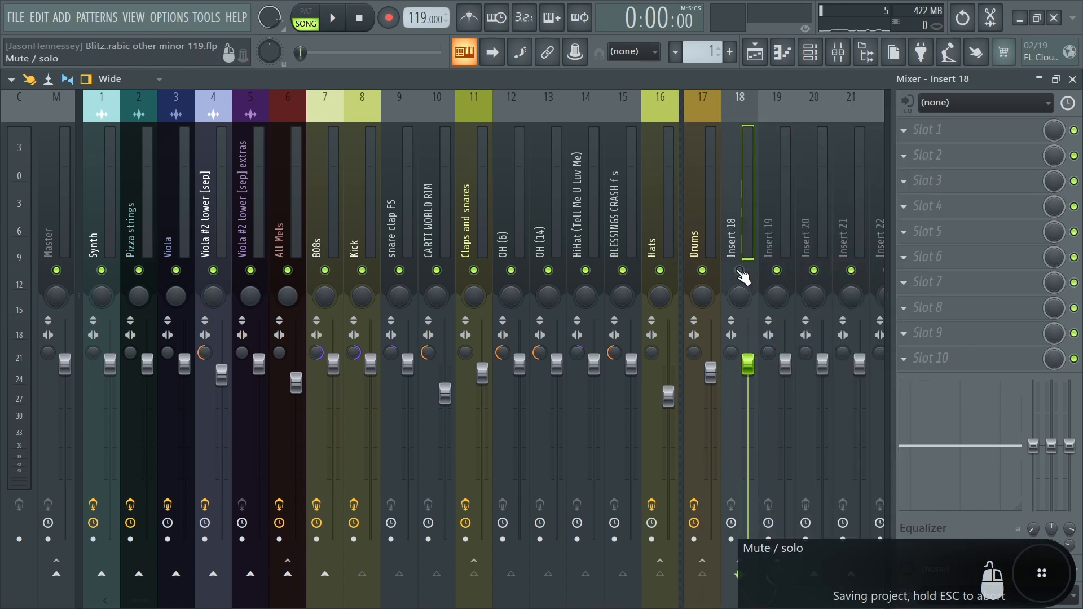
{"action": "right_click", "coordinate": [749, 194]}
{"action": "mouse_move", "coordinate": [795, 198]}
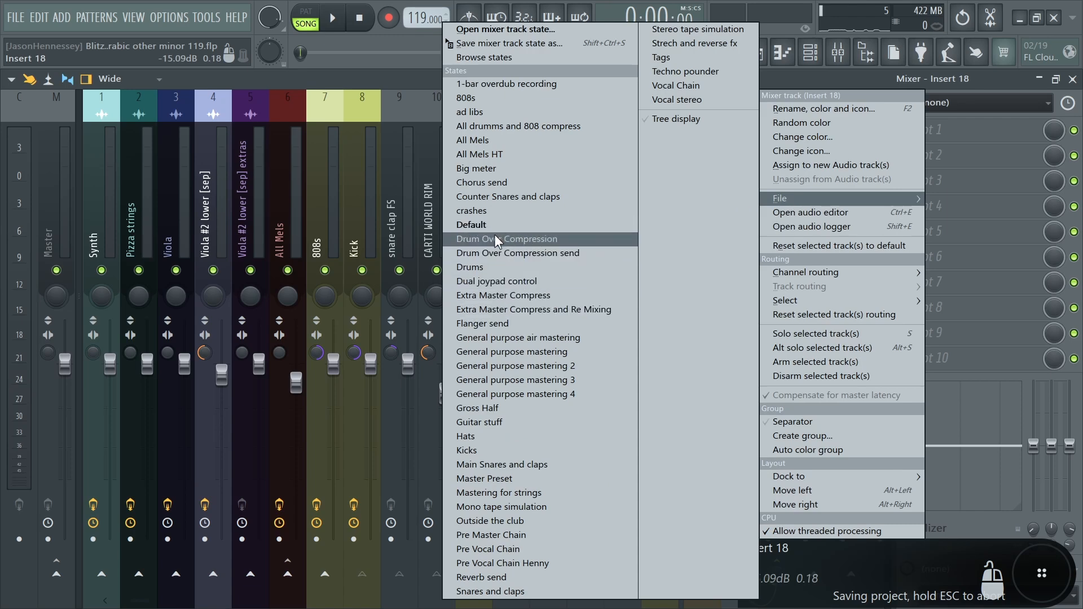
{"action": "left_click", "coordinate": [545, 238]}
{"action": "right_click", "coordinate": [773, 223]}
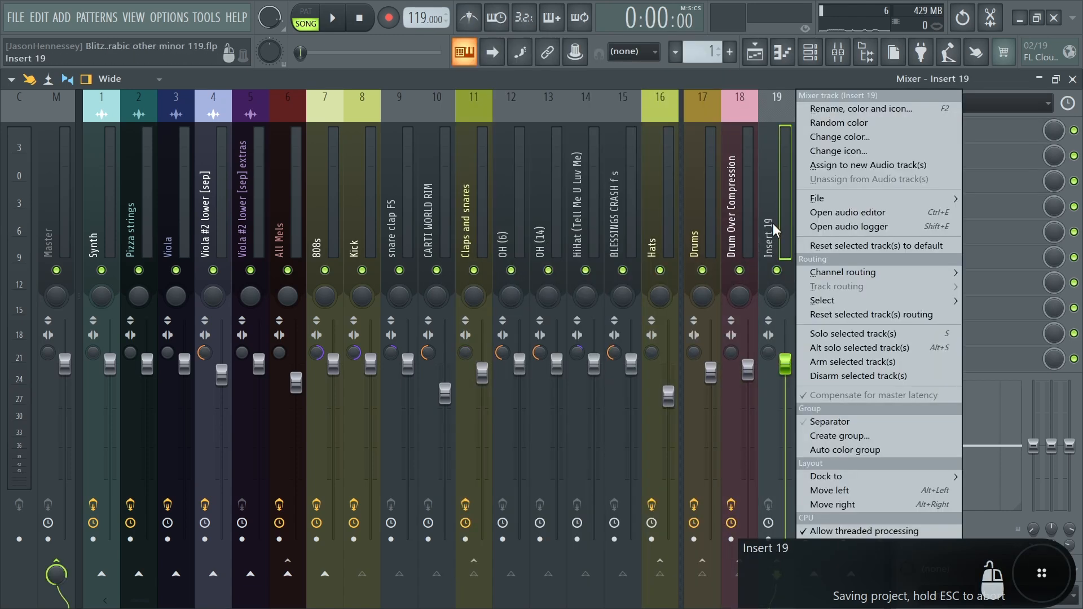
{"action": "mouse_move", "coordinate": [821, 194]}
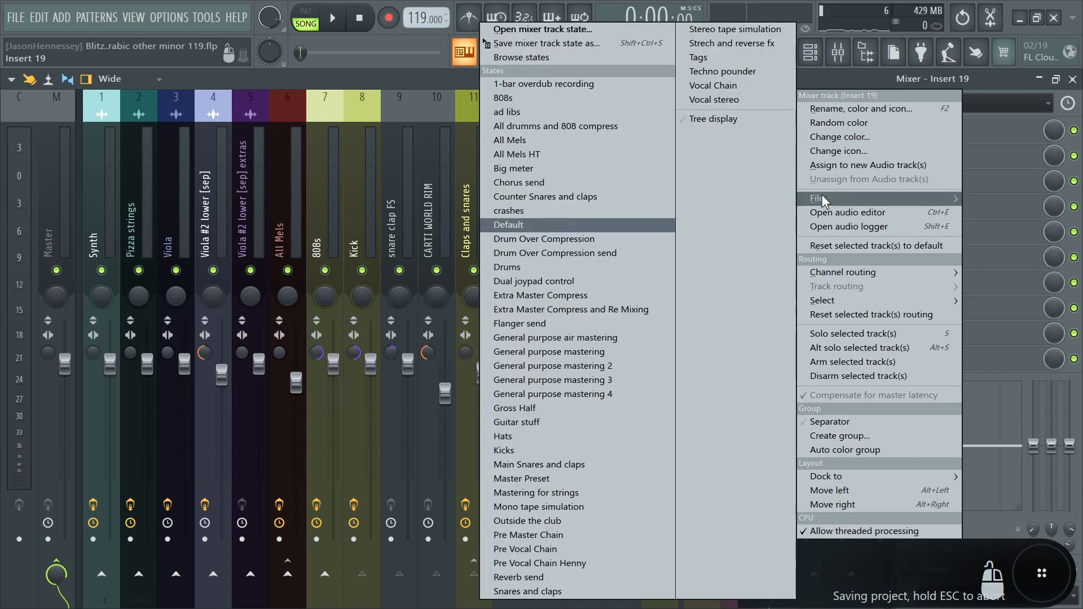
{"action": "left_click", "coordinate": [578, 252]}
Compare the mix with the Drum Over Compression track muted and unmuted during playback, and set the Drums overcompr send volume to 98%
{"action": "left_click", "coordinate": [701, 241]}
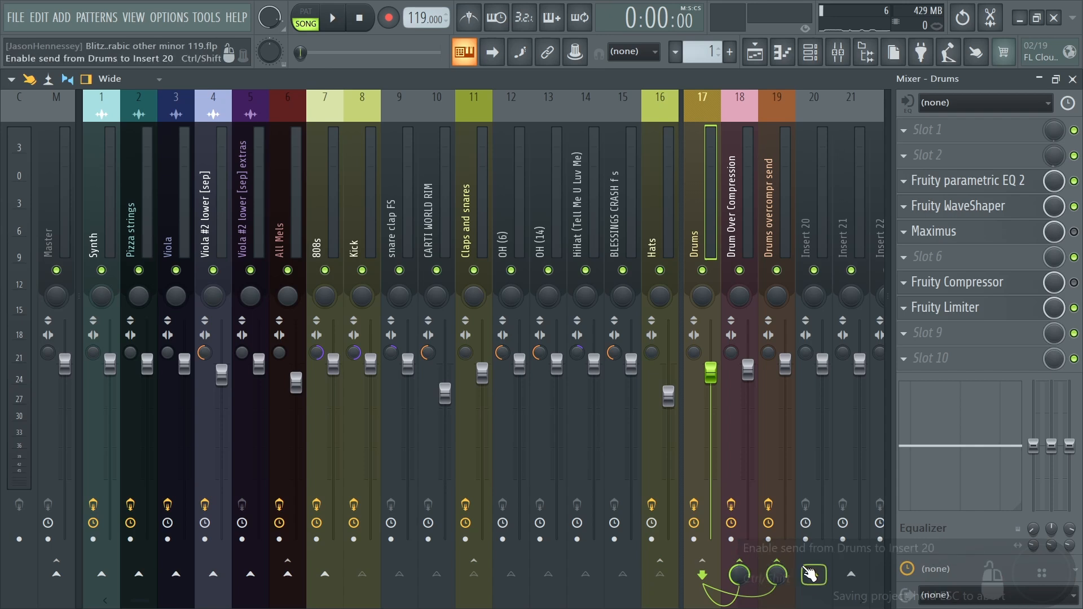
{"action": "left_click", "coordinate": [736, 227]}
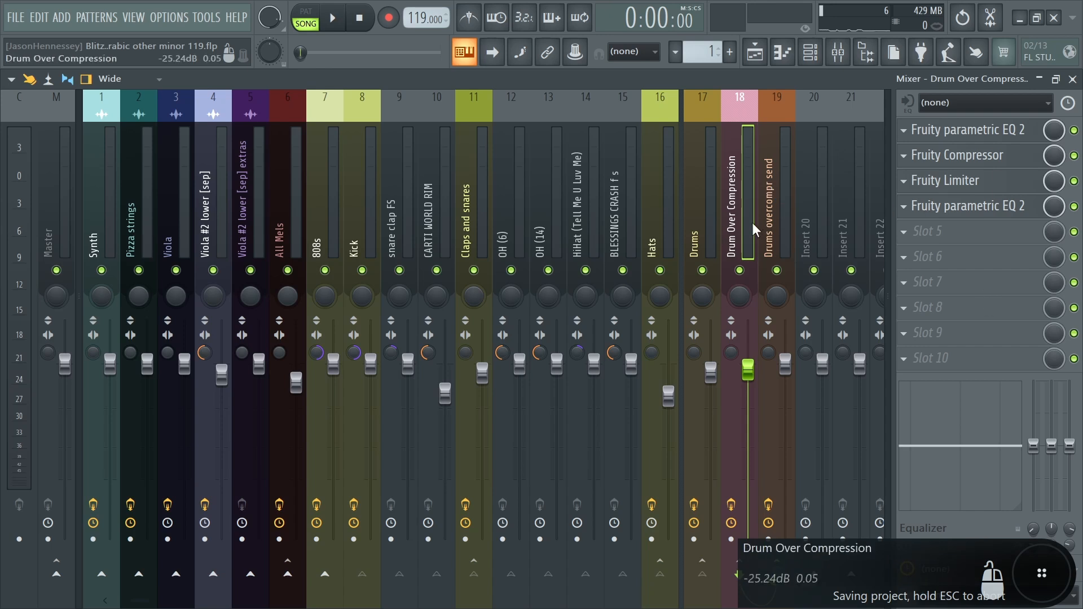
{"action": "key", "text": "space"}
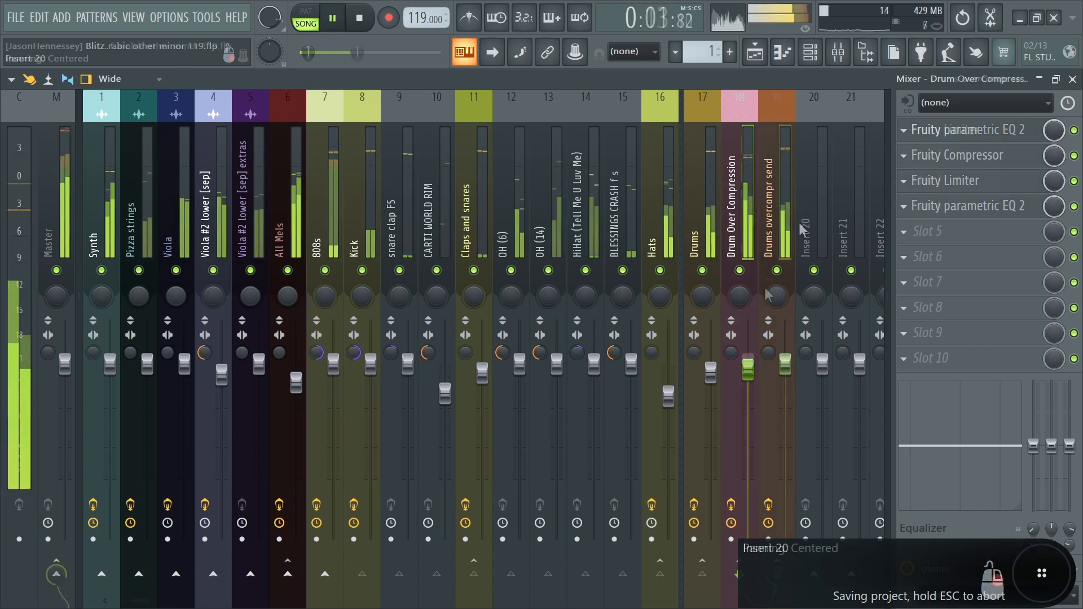
{"action": "left_click", "coordinate": [773, 231]}
{"action": "key", "text": "space"}
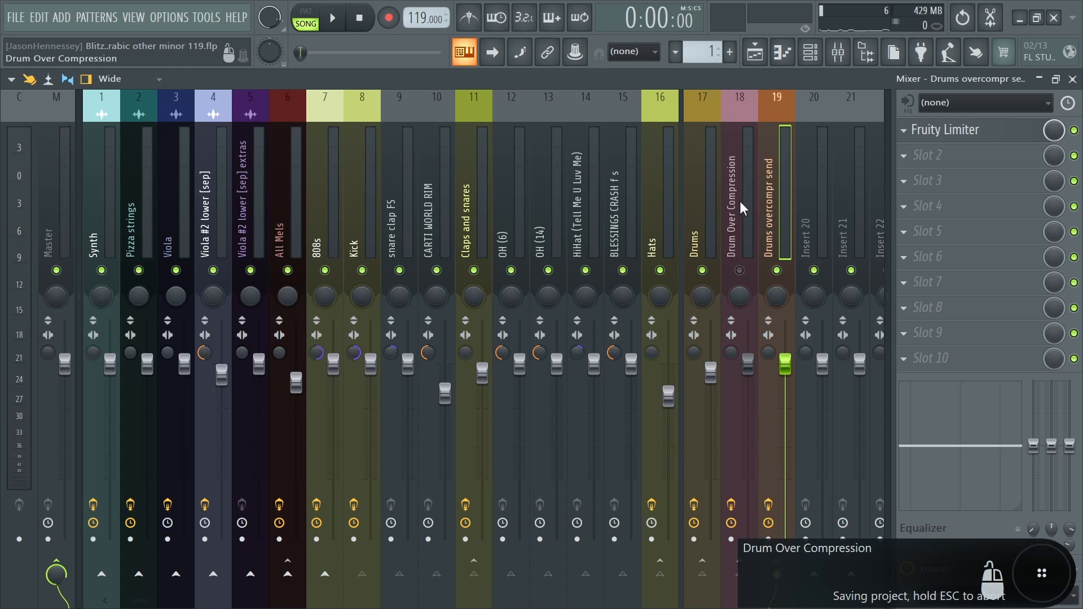
{"action": "key", "text": "space"}
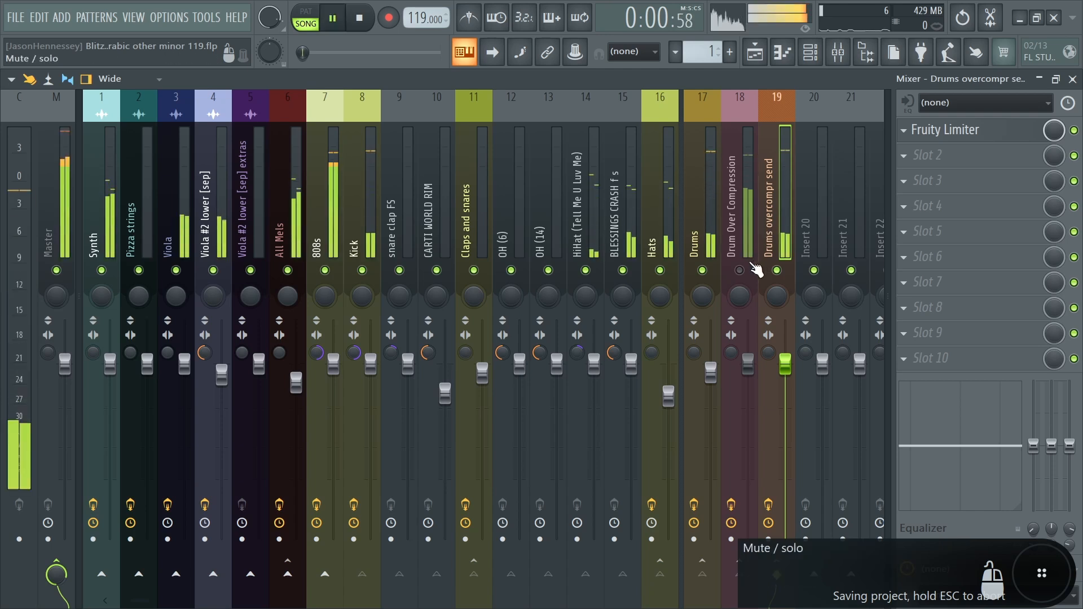
{"action": "left_click", "coordinate": [739, 271]}
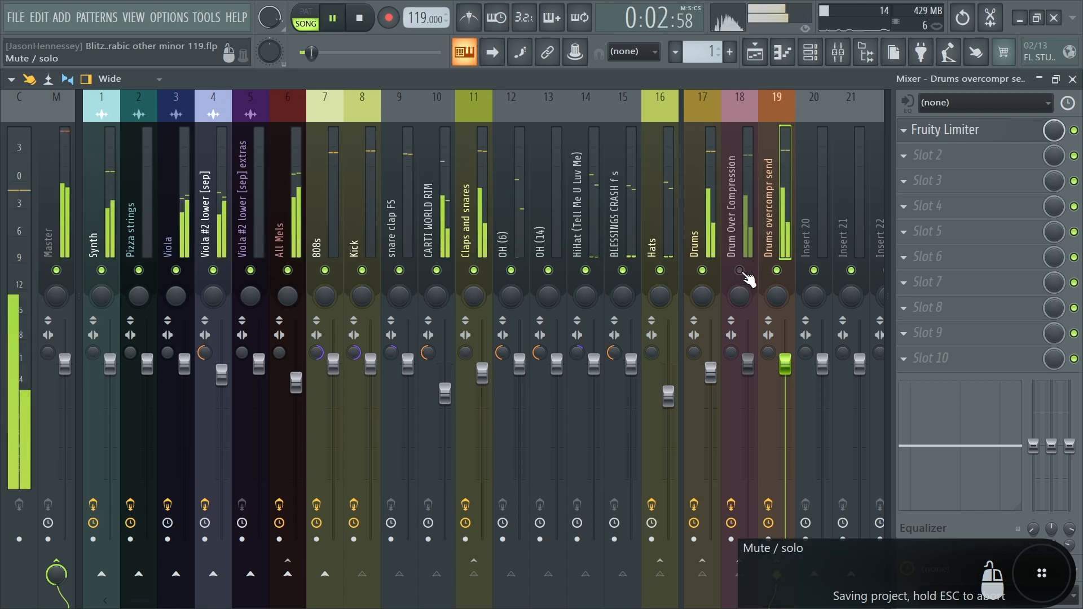
{"action": "key", "text": "space"}
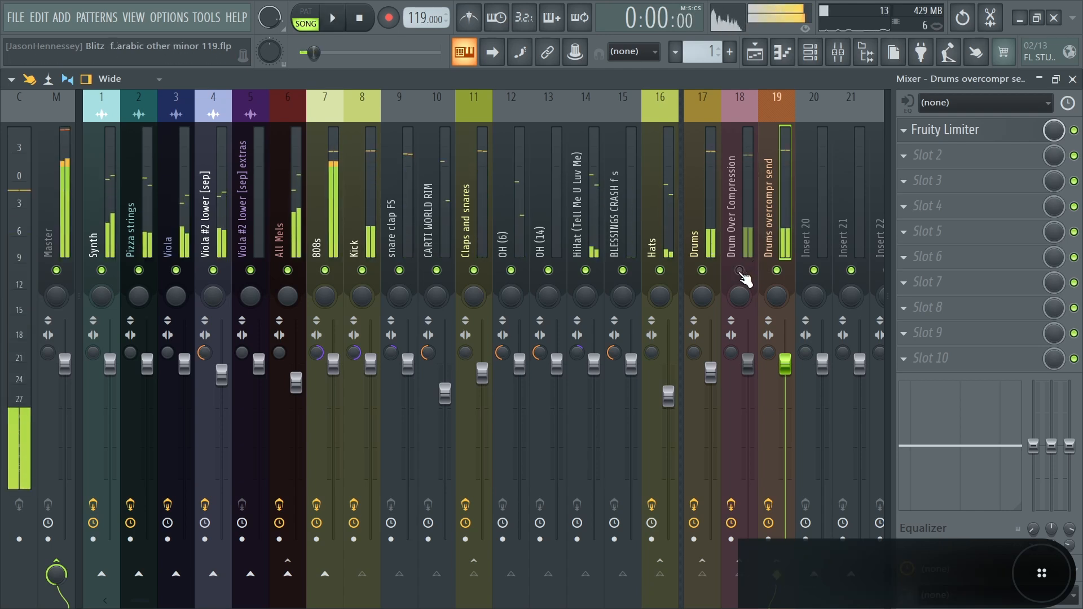
{"action": "left_click", "coordinate": [740, 271]}
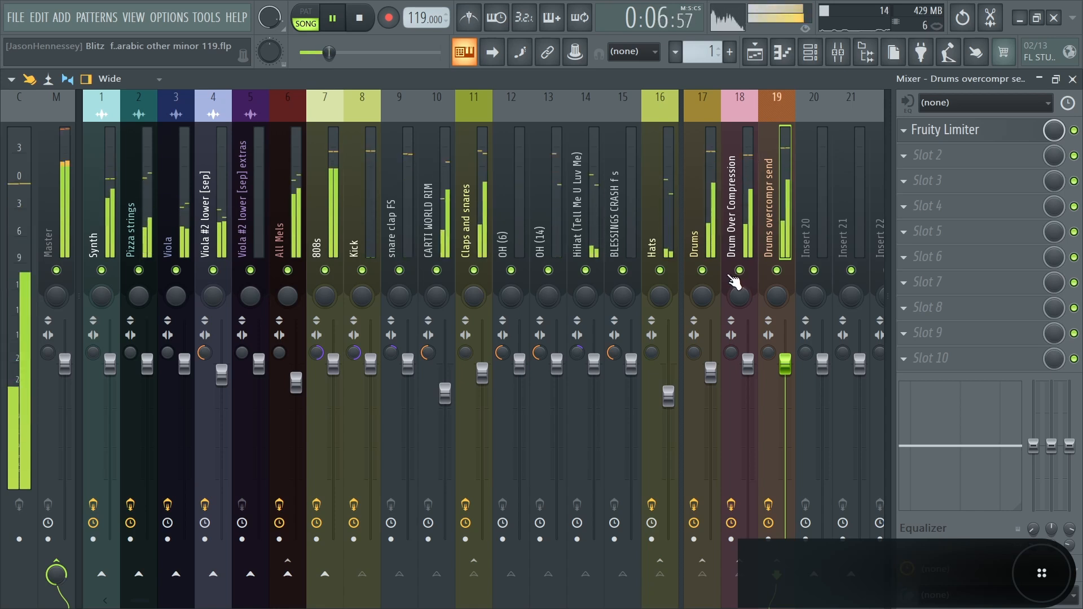
{"action": "scroll", "coordinate": [789, 385], "scroll_direction": "down", "scroll_amount": 1}
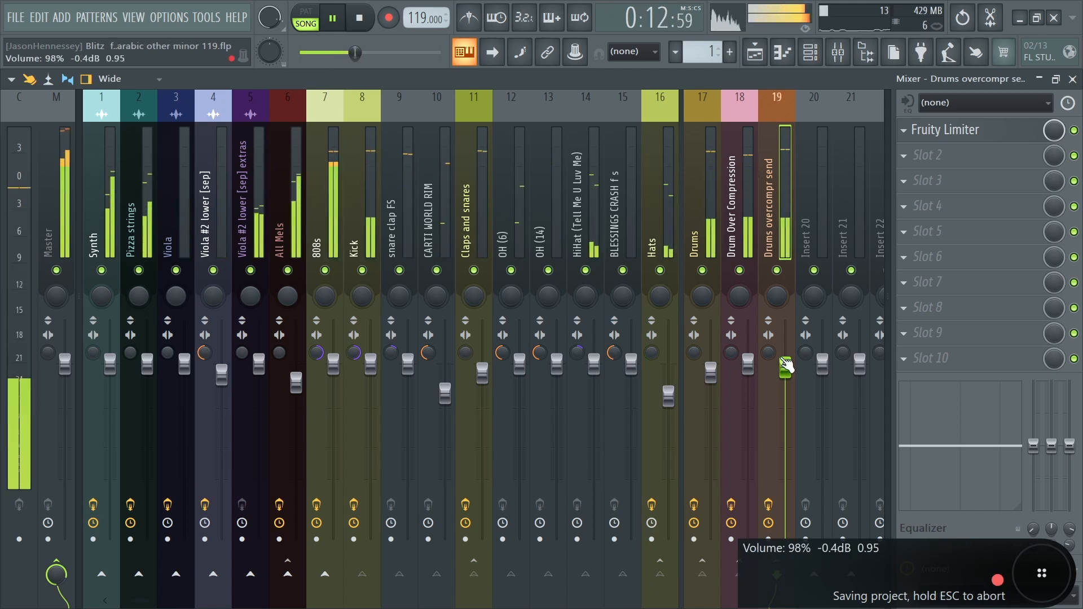
Save the project and add a mixer separator before the 808s track
{"action": "left_click", "coordinate": [16, 17]}
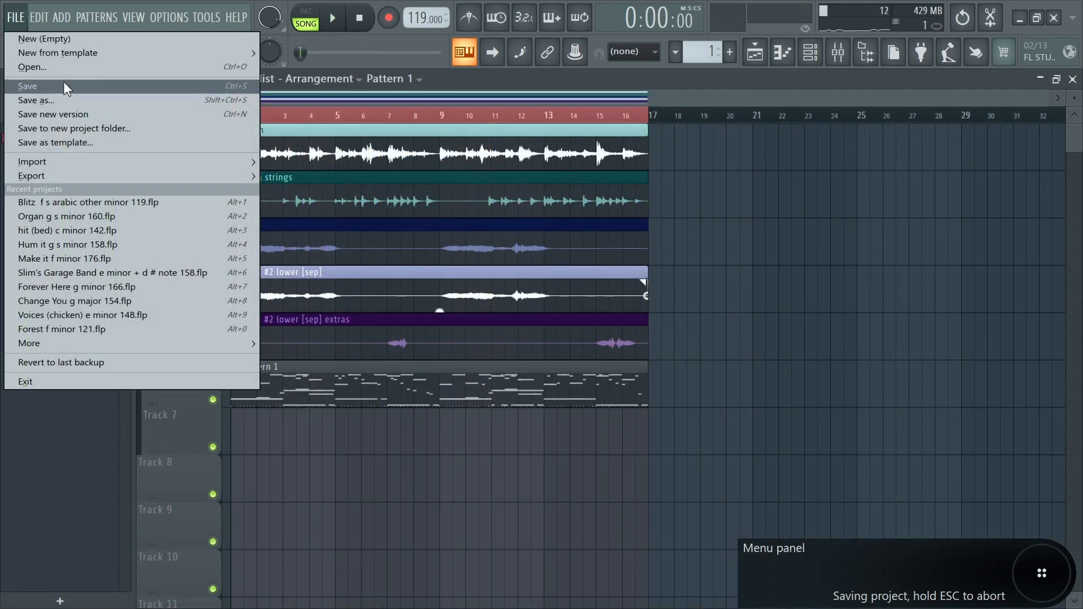
{"action": "left_click", "coordinate": [26, 84]}
{"action": "left_click", "coordinate": [837, 52]}
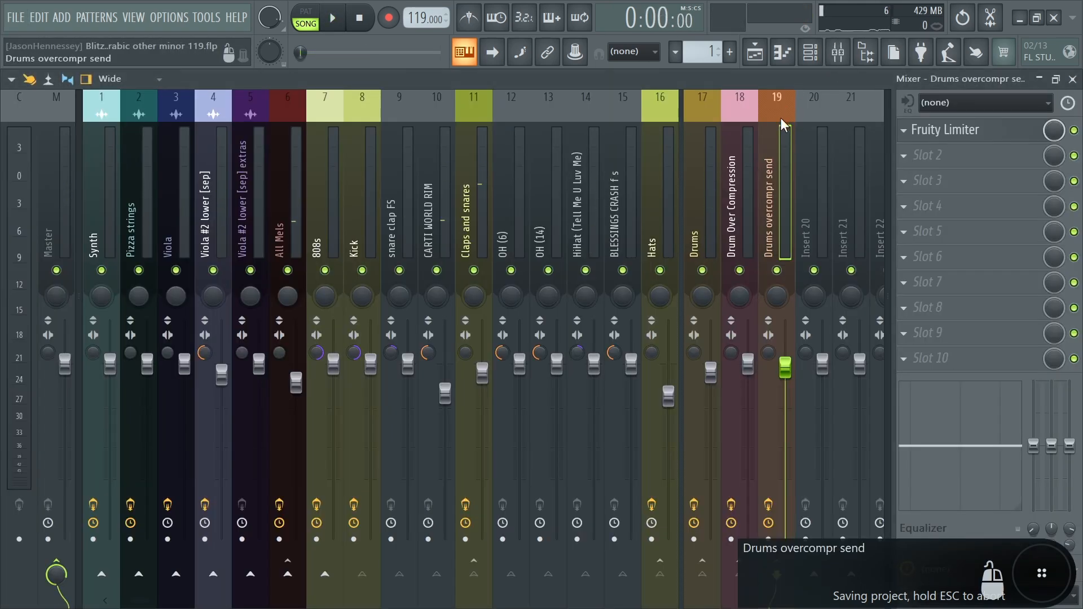
{"action": "left_click", "coordinate": [323, 232]}
{"action": "right_click", "coordinate": [324, 233]}
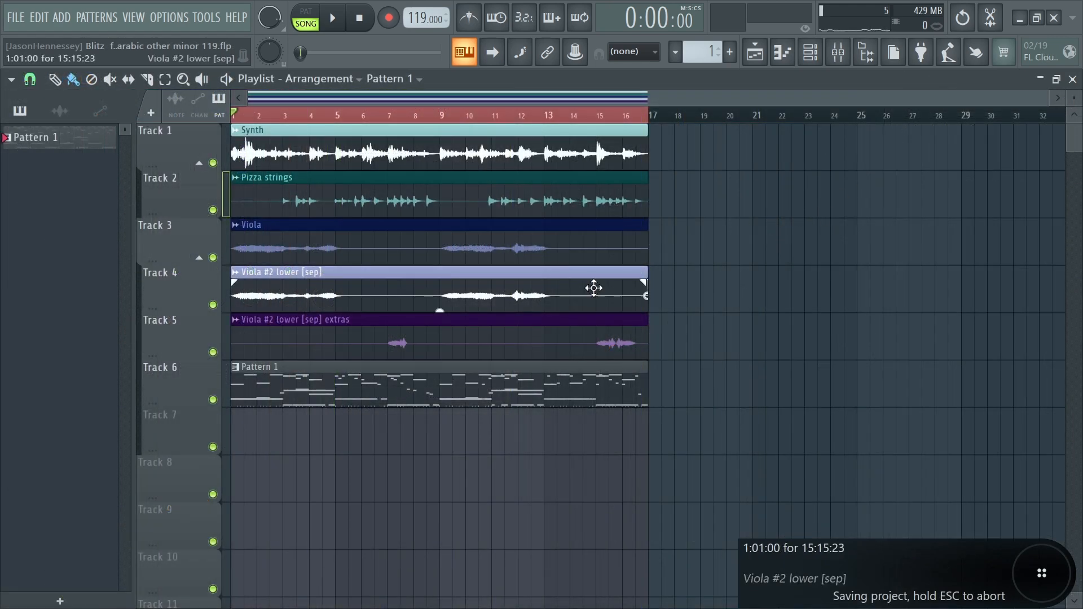
{"action": "left_click", "coordinate": [864, 55]}
{"action": "left_click", "coordinate": [835, 52]}
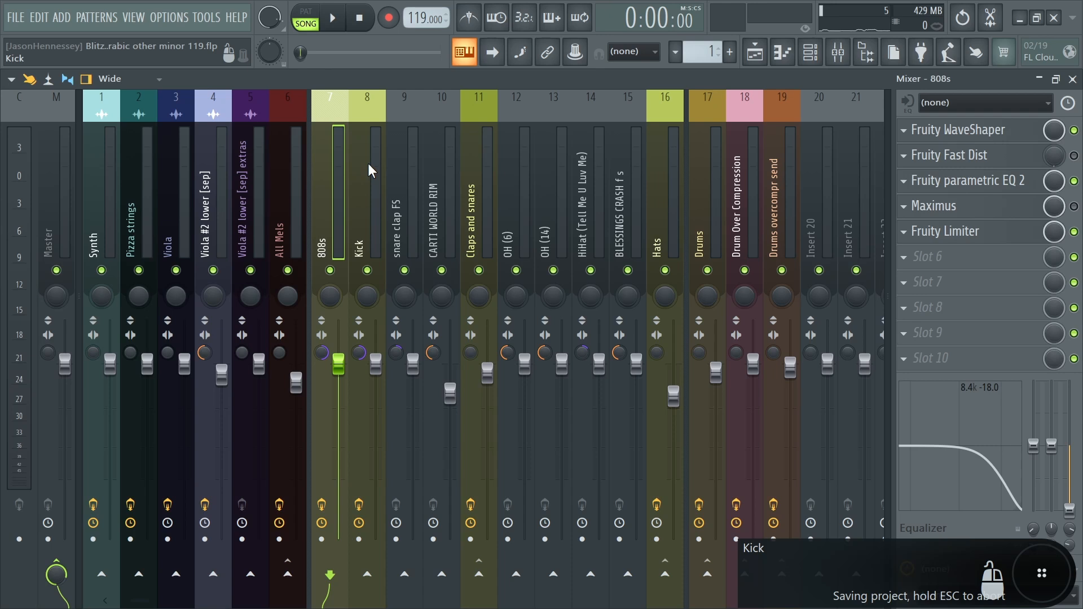
Play the arrangement from the start in the playlist and save the project again
{"action": "left_click", "coordinate": [768, 53]}
{"action": "key", "text": "space"}
{"action": "left_click", "coordinate": [14, 16]}
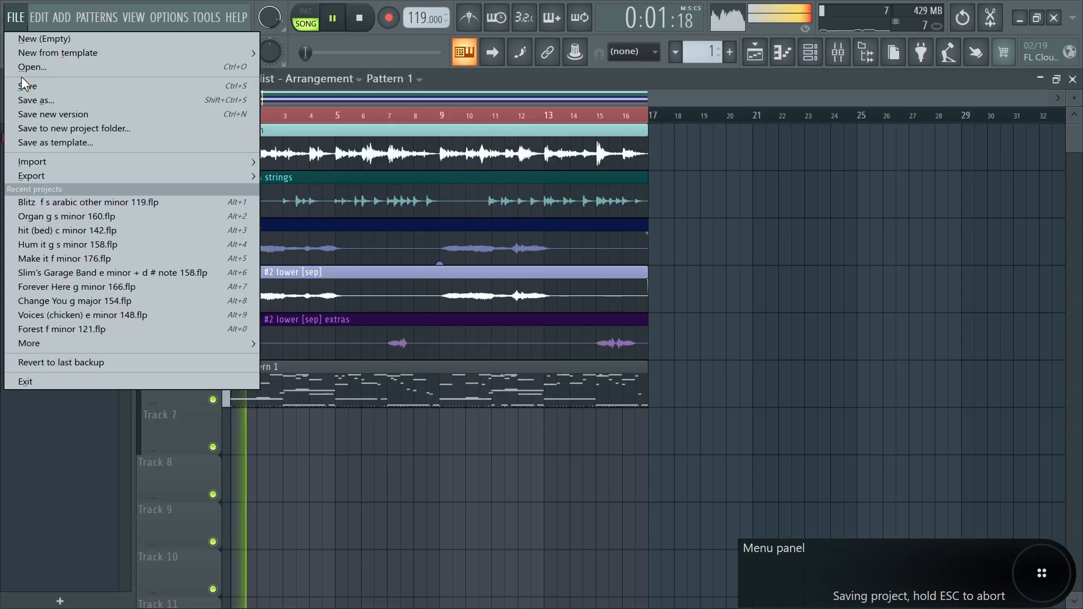
{"action": "left_click", "coordinate": [24, 85]}
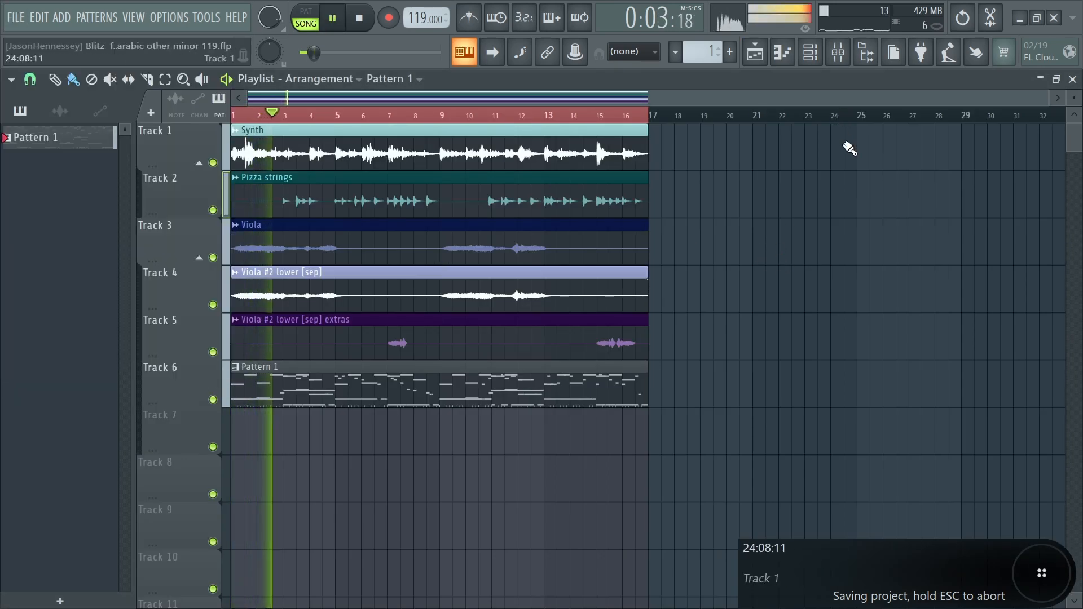